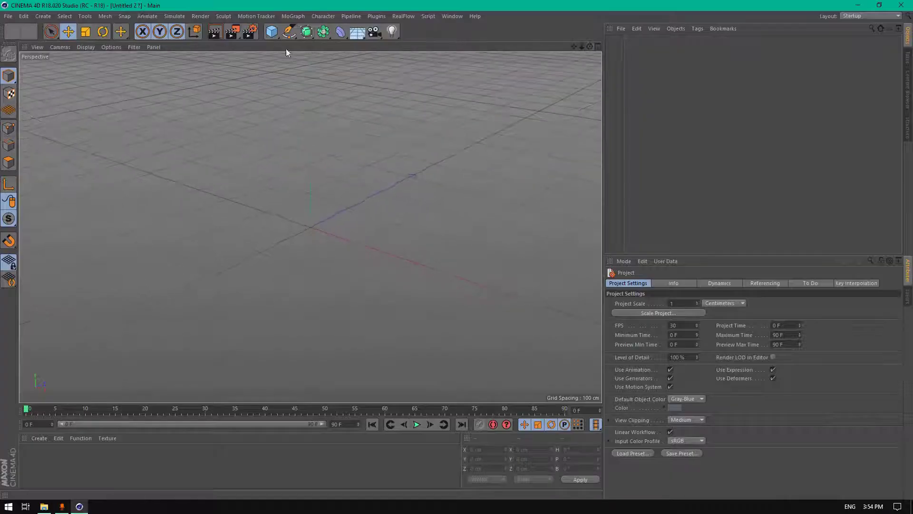
Add a sphere at the origin with a radius of about 51 cm and 8 segments.
left_click_drag(271, 31, 483, 64)
left_click_drag(590, 46, 585, 47)
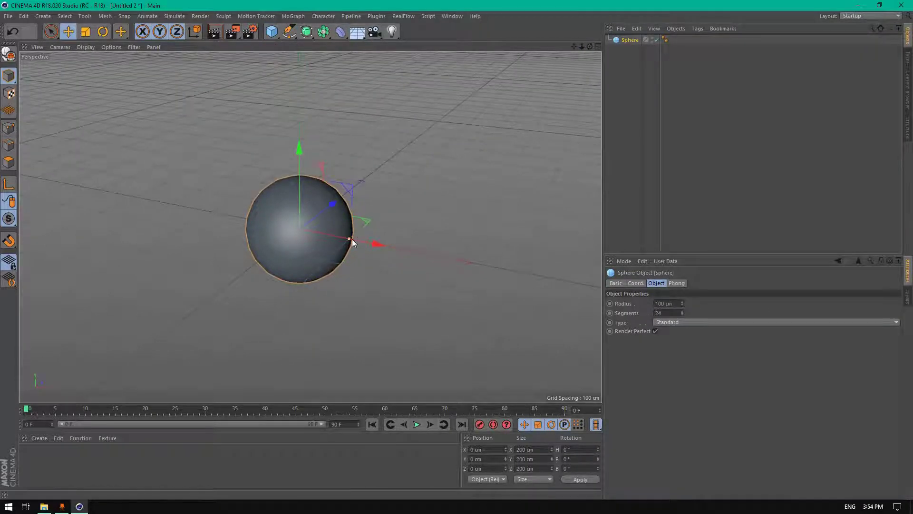
left_click_drag(352, 239, 325, 233)
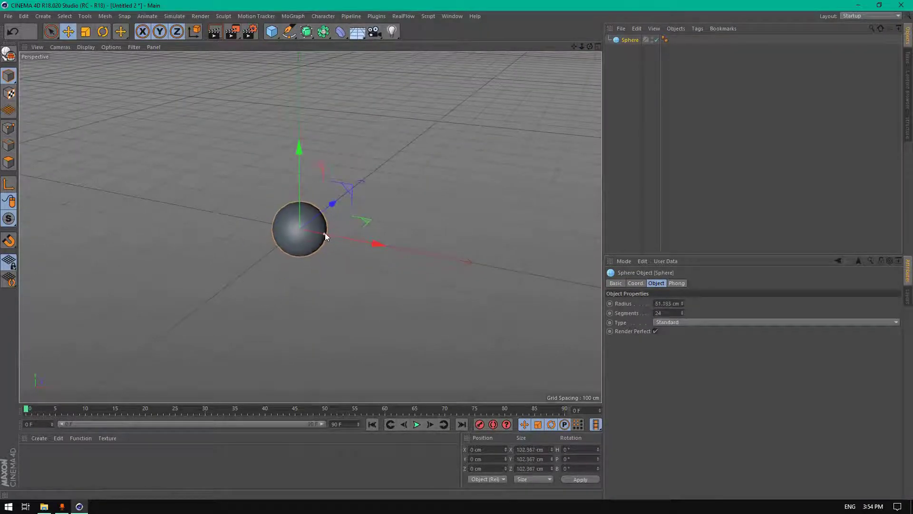
double_click(669, 312)
type("7")
key("Return")
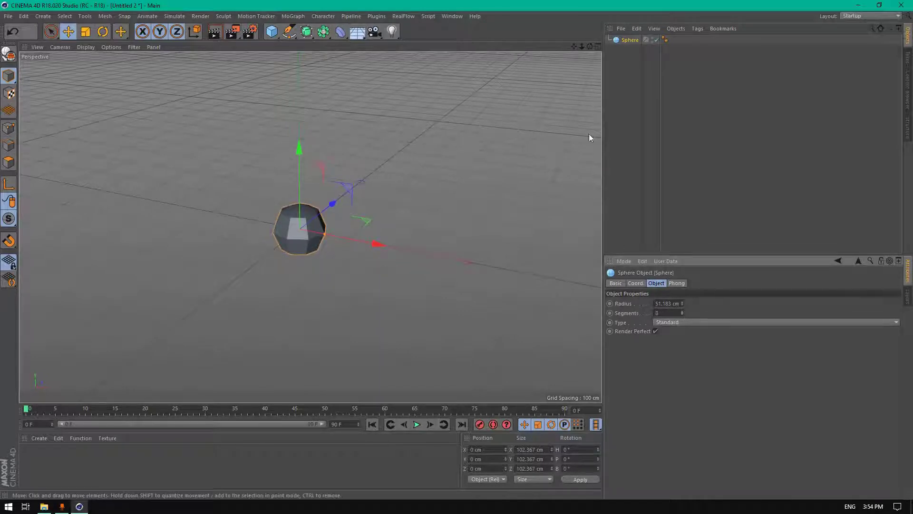
mouse_move(589, 48)
left_mouse_down()
mouse_move(578, 41)
mouse_move(588, 38)
left_mouse_up()
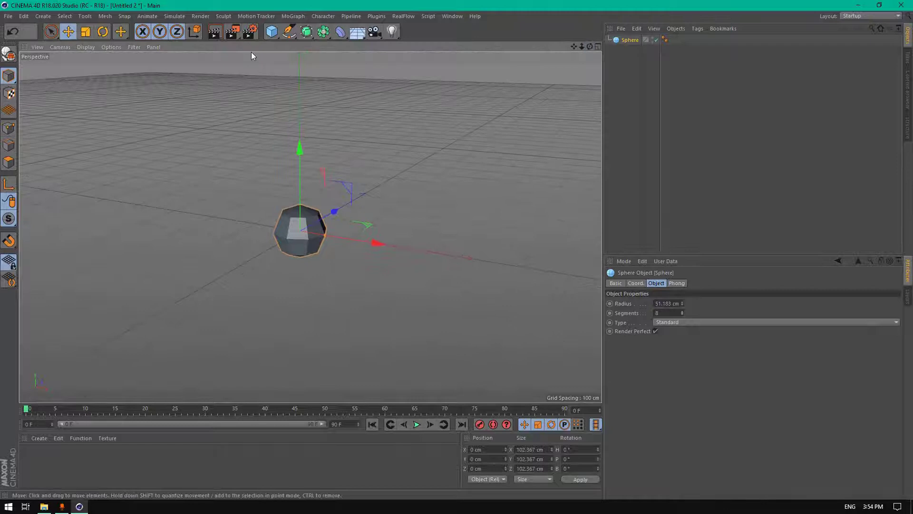
Add a cylinder banked 90°, reduce its radius to about 17 cm, and place it beside the sphere at X about -213 cm.
left_click(272, 32)
left_click(470, 49)
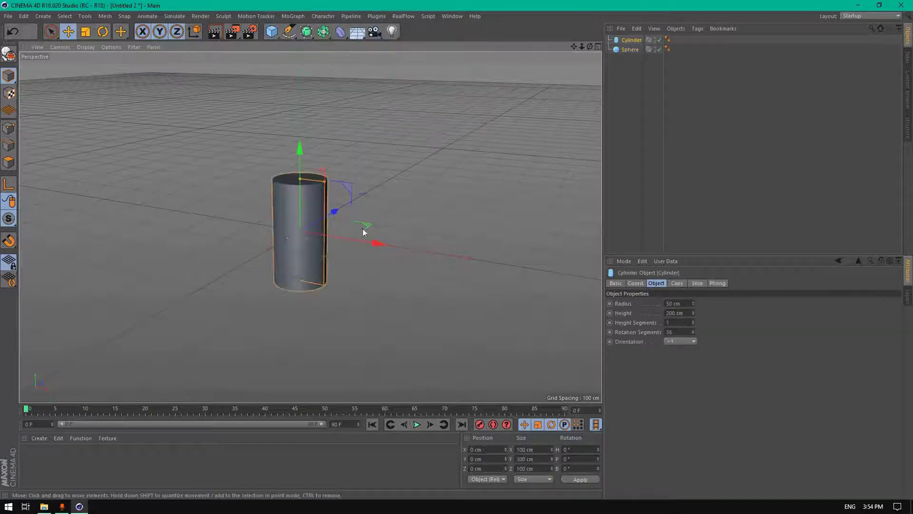
left_click(103, 32)
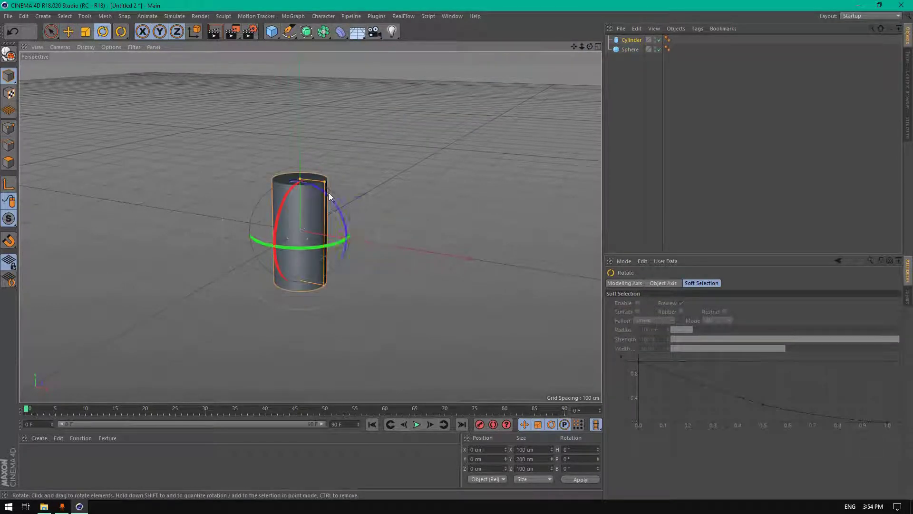
left_click_drag(331, 196, 379, 306)
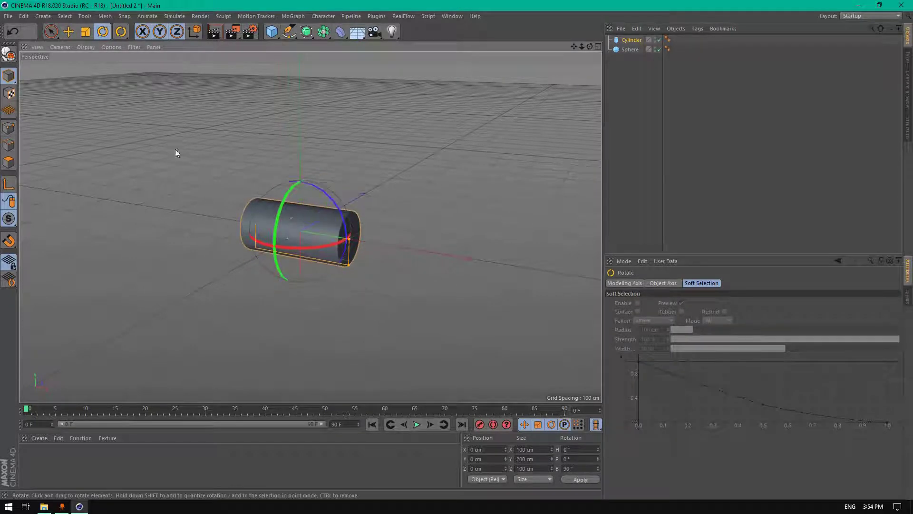
left_click(68, 31)
left_click_drag(347, 265, 283, 221)
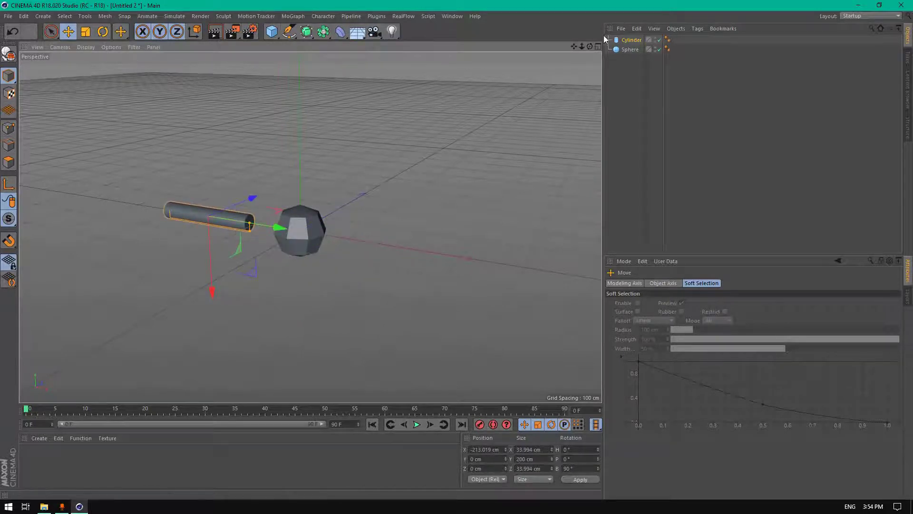
Create a dynamics Connector at the cylinder's position and move the cylinder out of it in the object hierarchy.
left_click_drag(590, 46, 559, 56)
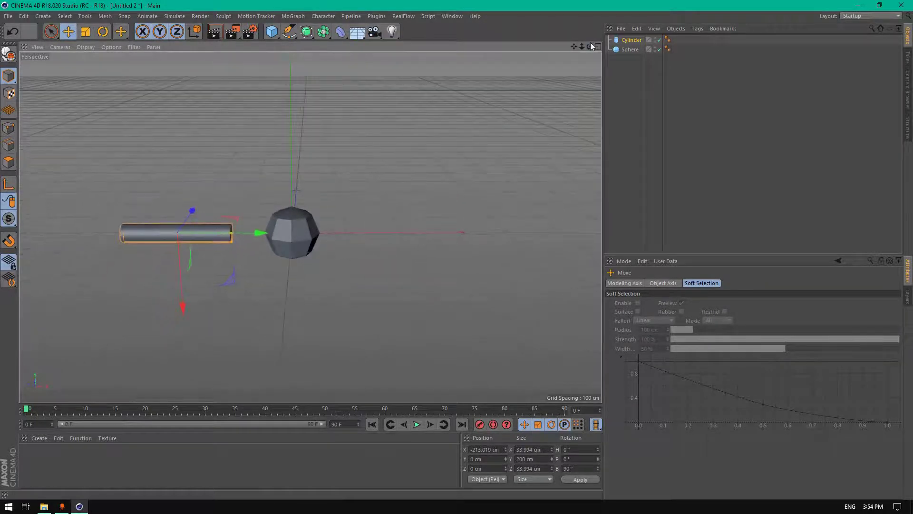
left_click(178, 16)
mouse_move(189, 52)
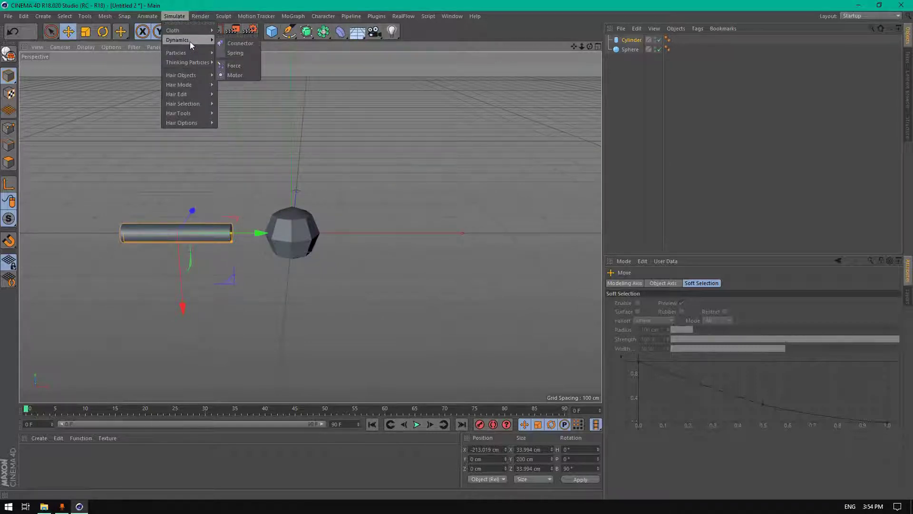
left_click(238, 44, "alt")
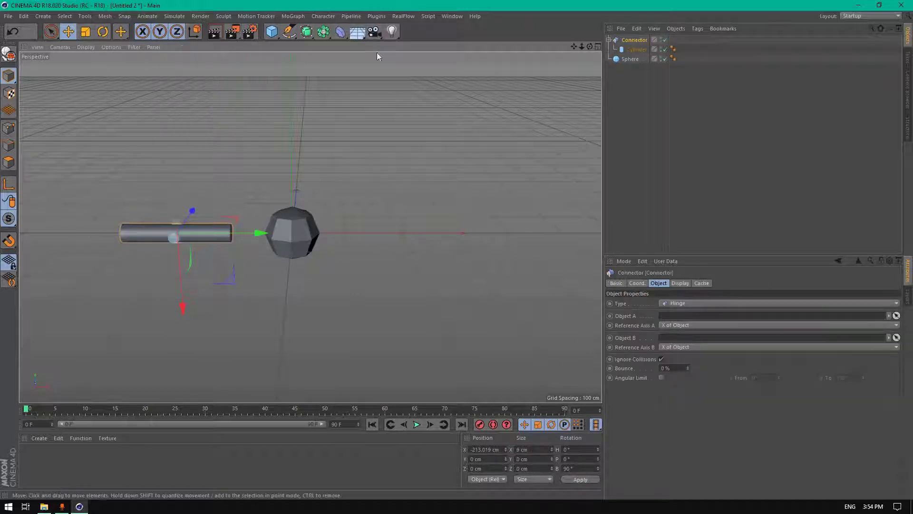
left_click_drag(634, 54, 633, 50)
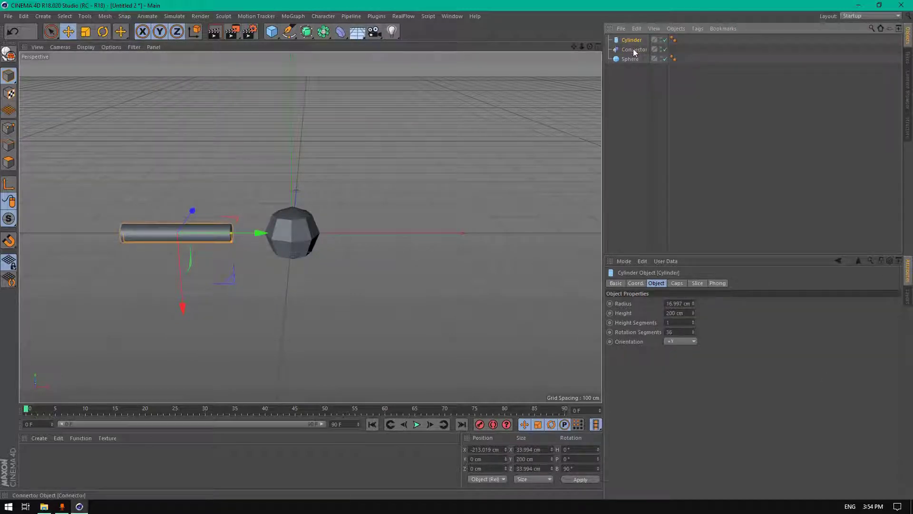
Create a dynamics Motor at the cylinder's position and move the cylinder out of it in the object hierarchy.
left_click(145, 17)
mouse_move(174, 16)
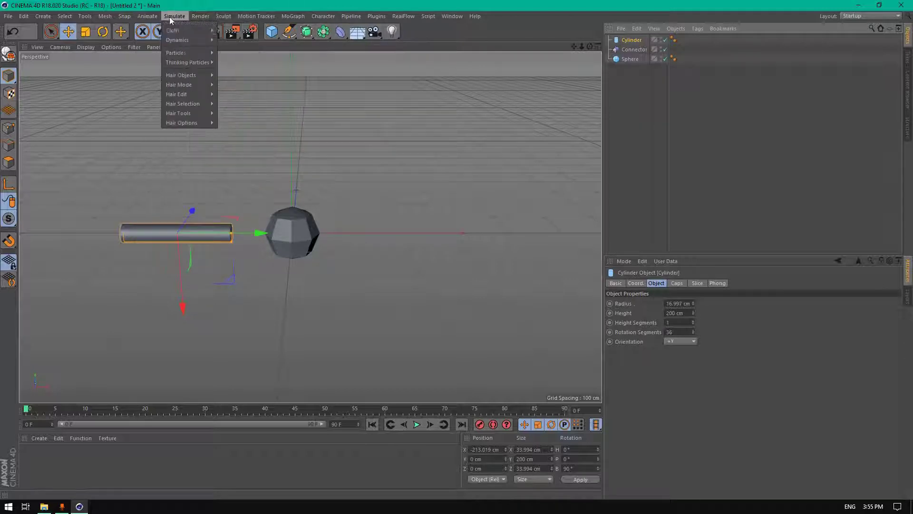
mouse_move(187, 41)
left_click(235, 76)
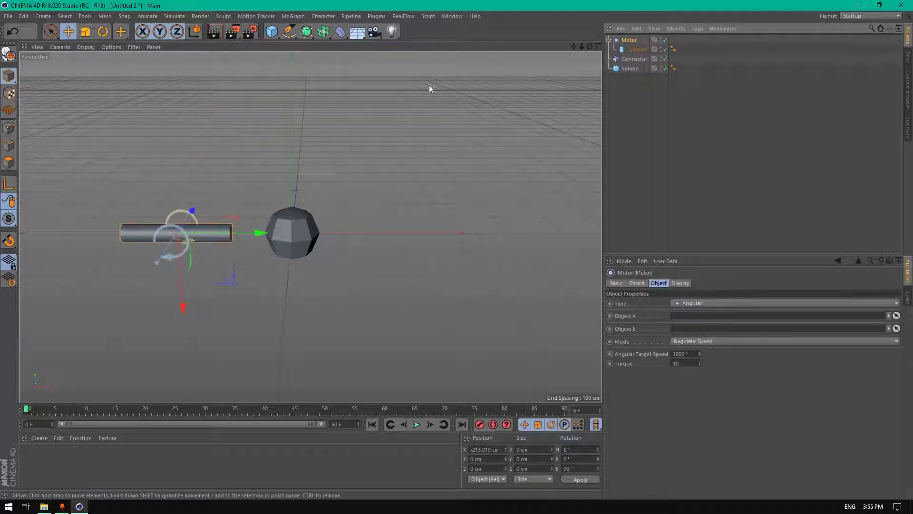
left_click_drag(630, 34, 629, 36)
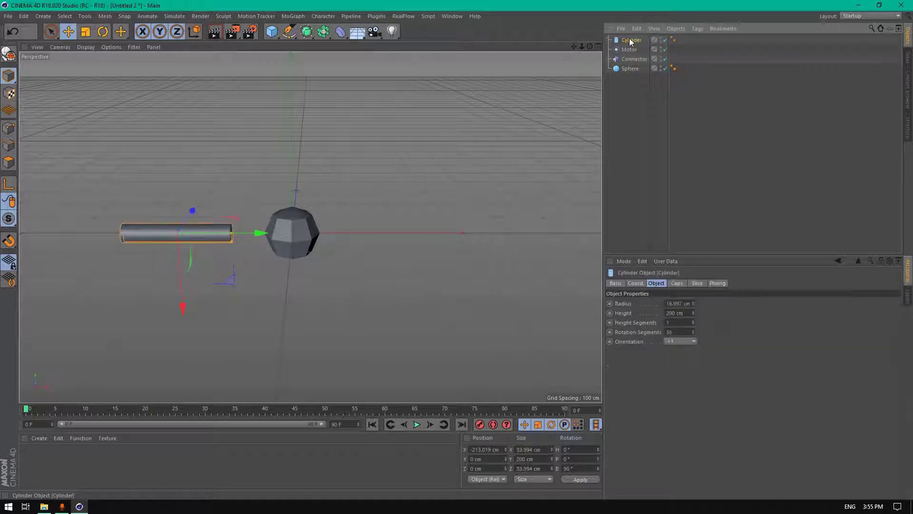
Rotate the connector to a 90° heading and move it to the cylinder's end nearest the sphere, at X about -121 cm.
left_click(633, 59)
left_click(103, 31)
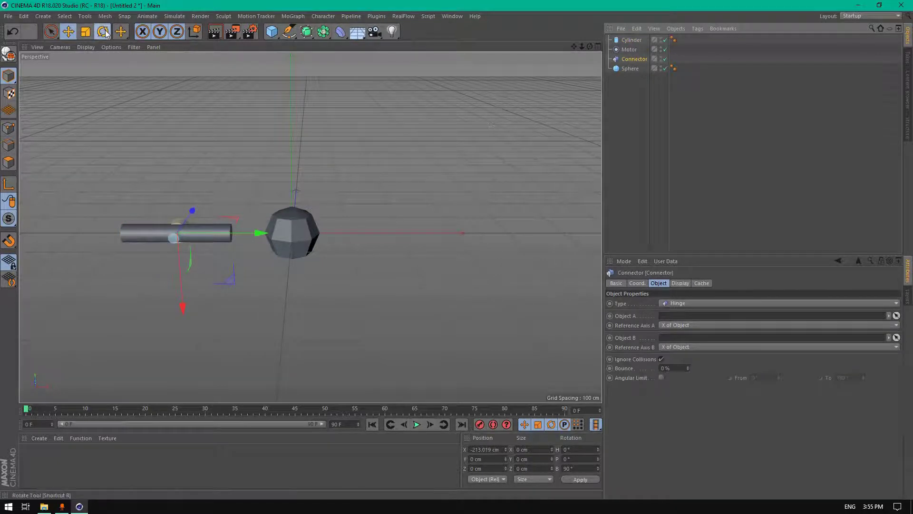
left_click_drag(232, 252, 251, 215)
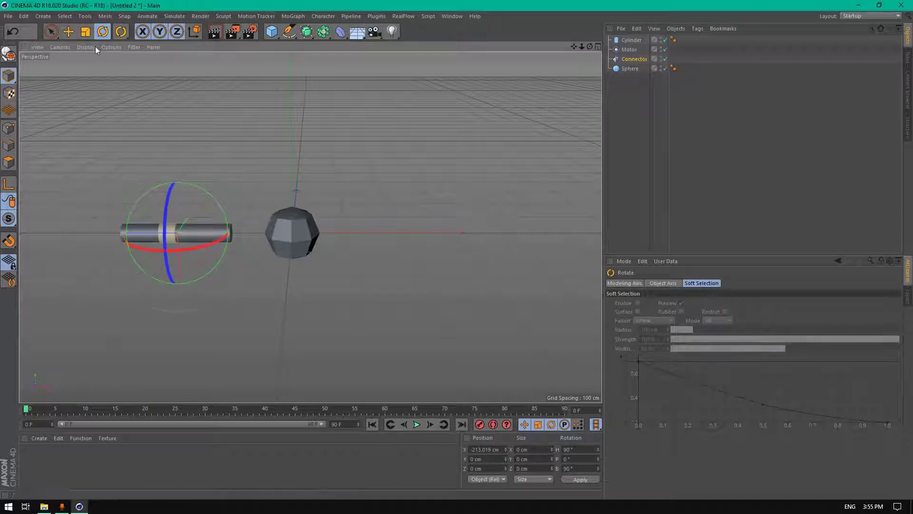
left_click(68, 32)
left_click_drag(98, 232, 146, 234)
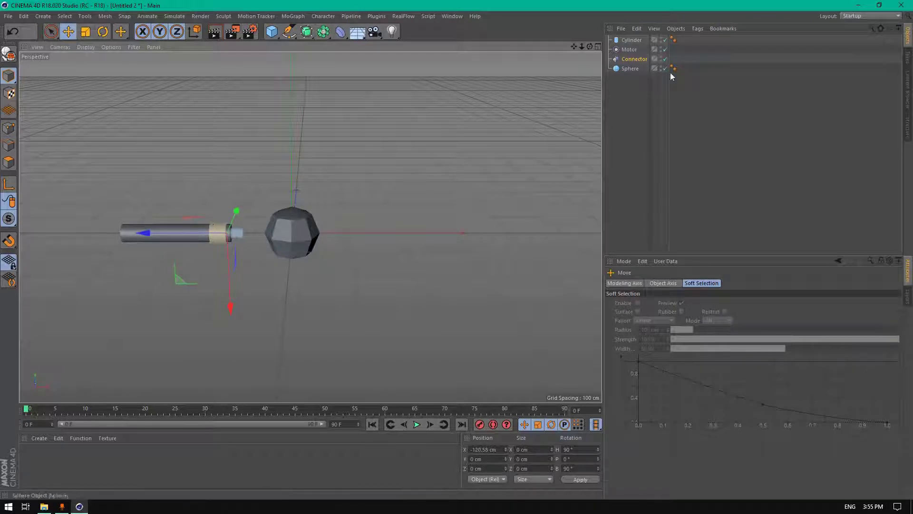
Rotate the motor to a heading of -90° so its axis runs along the cylinder.
left_click(628, 49)
key("r")
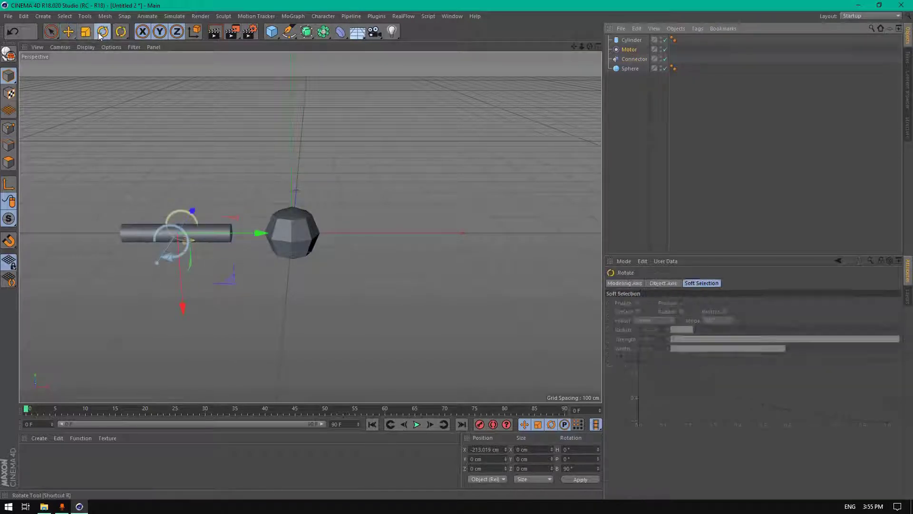
left_click_drag(196, 245, 201, 228)
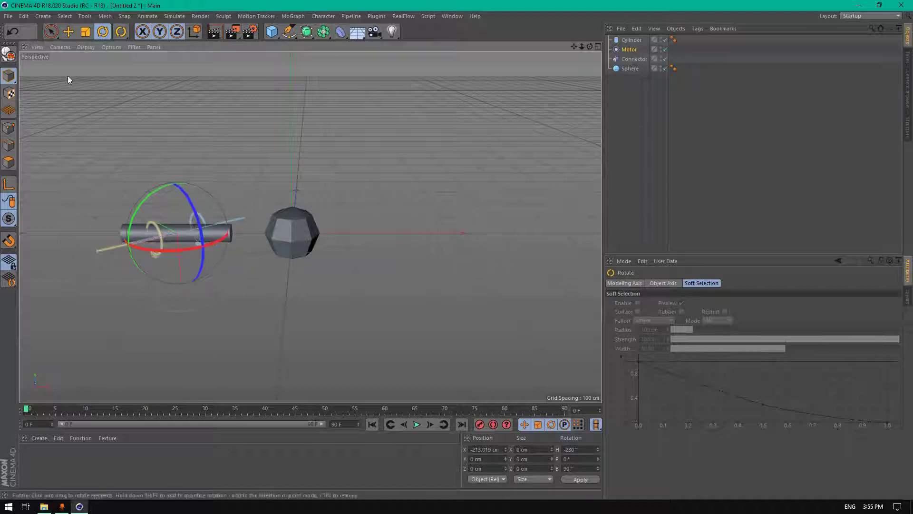
left_click(16, 31)
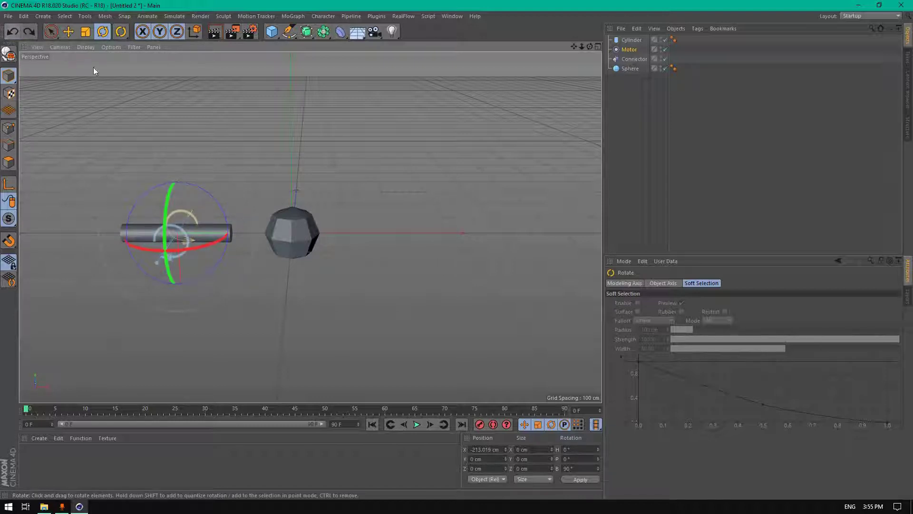
left_click_drag(202, 244, 155, 242)
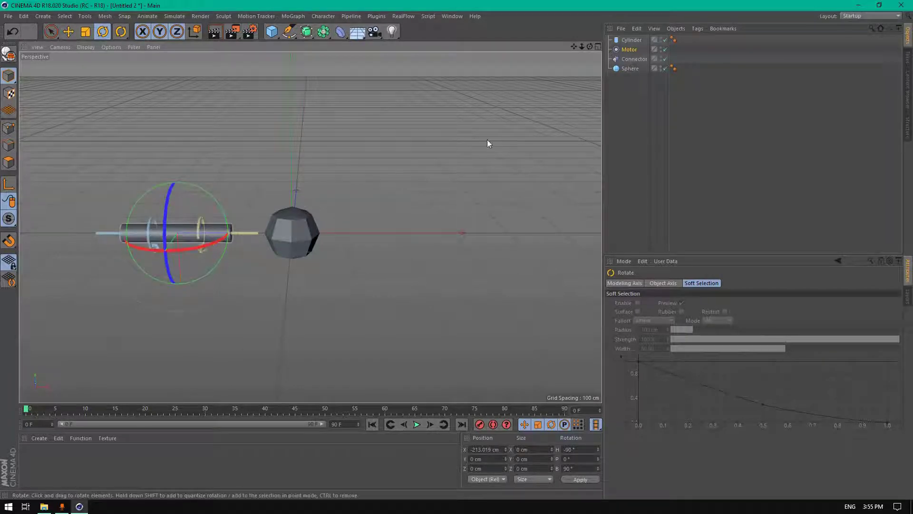
Apply a Collider Body simulation tag to the cylinder.
left_click(631, 40)
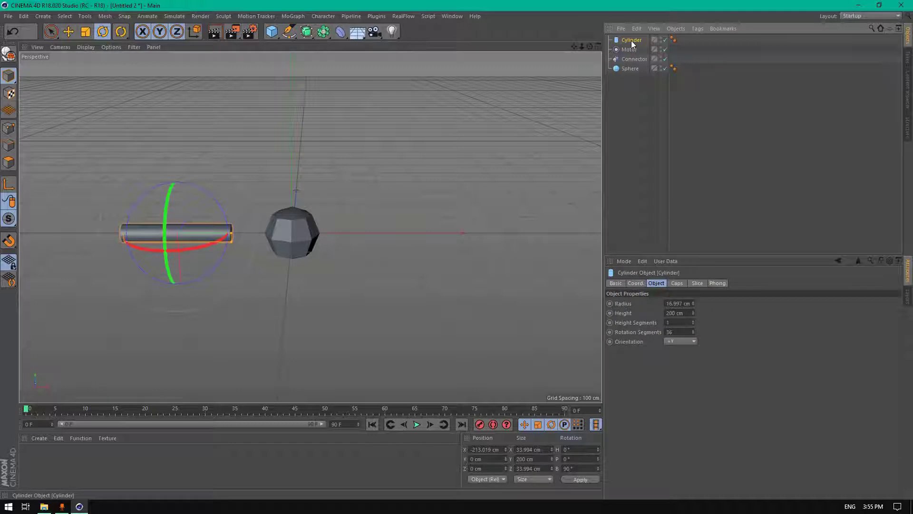
right_click(631, 41)
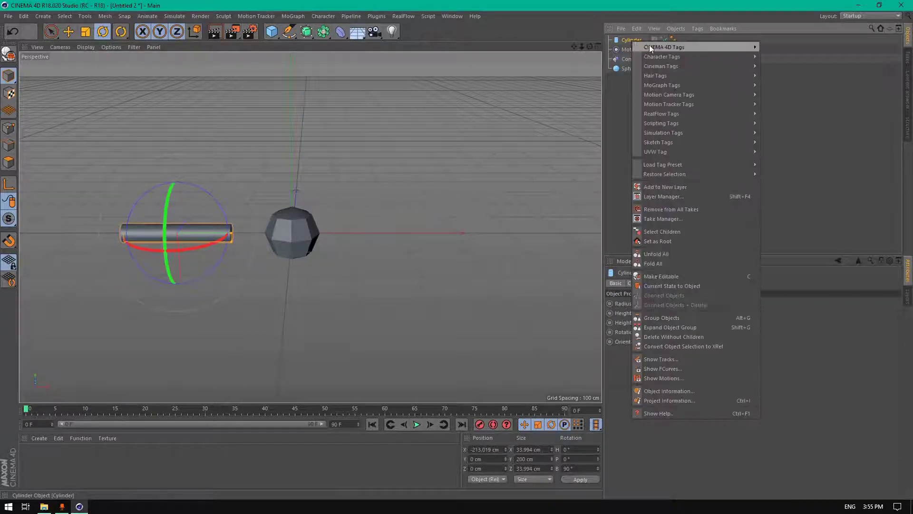
mouse_move(683, 132)
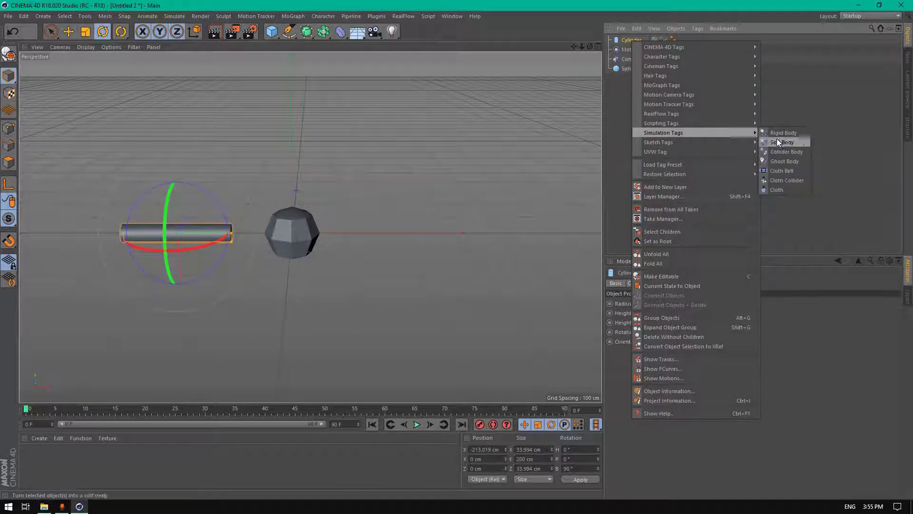
left_click(783, 152)
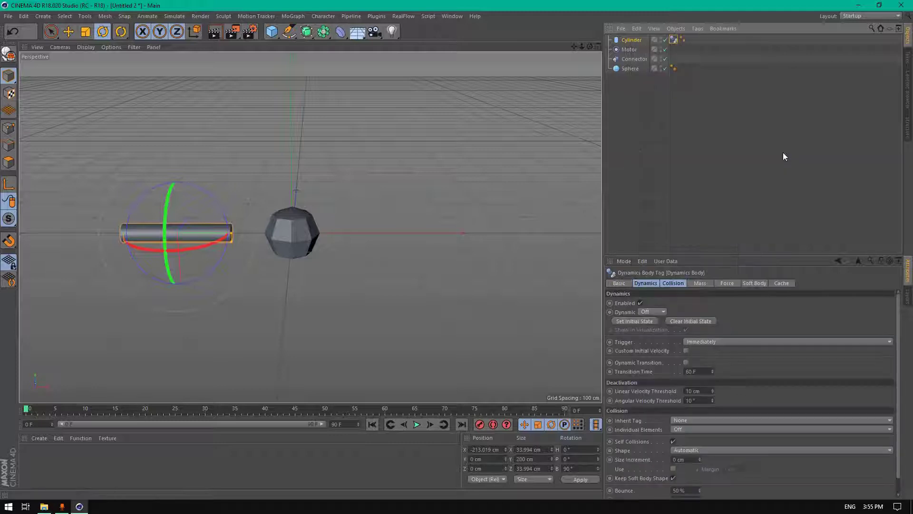
Assign the cylinder as Object A and the sphere as Object B of the hinge connector.
left_click(634, 59)
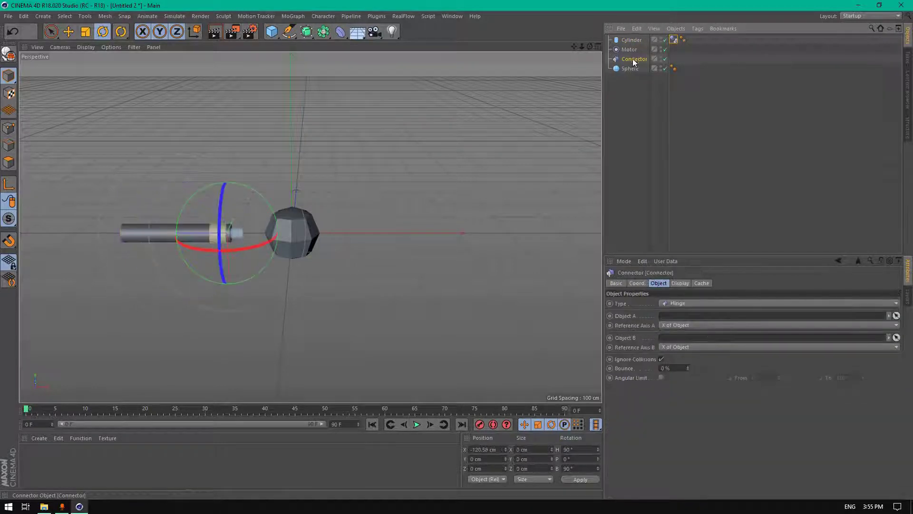
left_click(896, 315)
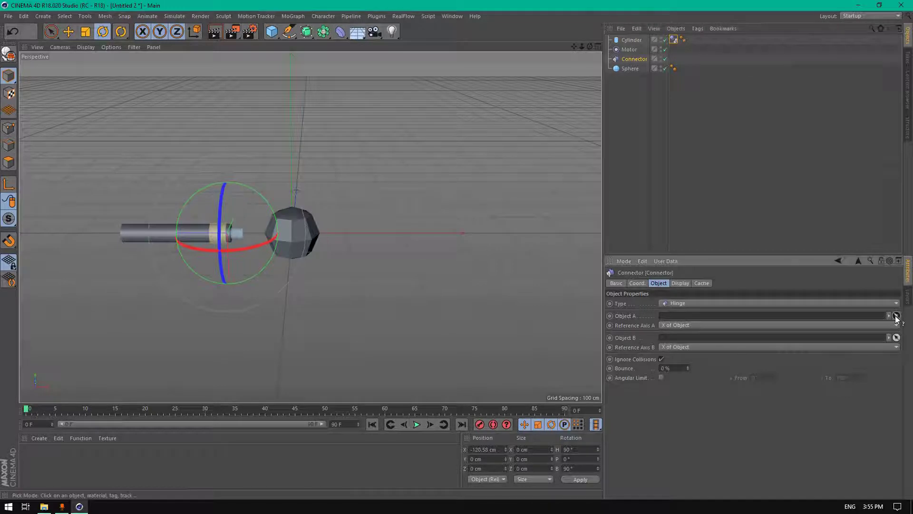
left_click(630, 41)
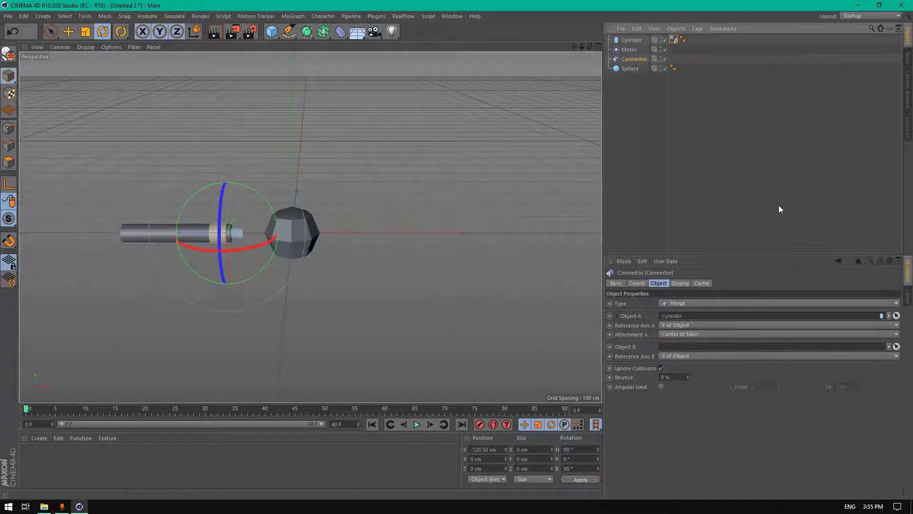
left_click(896, 346)
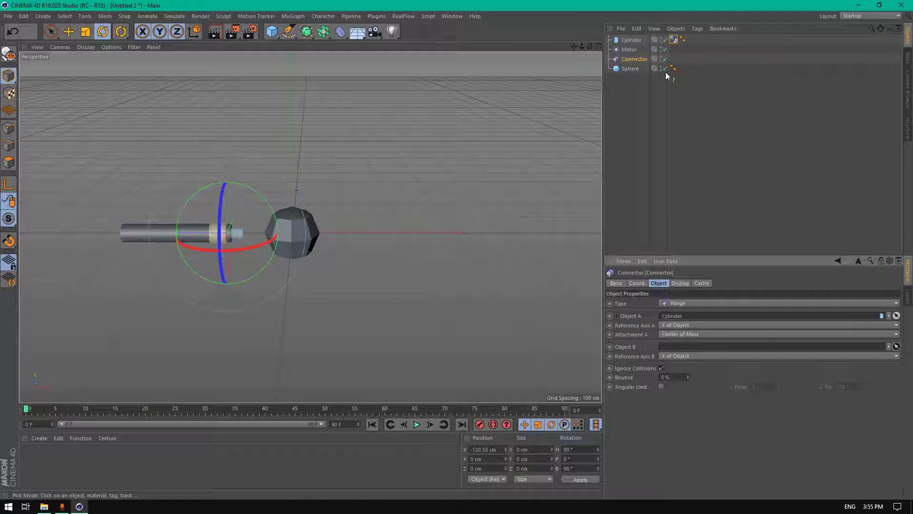
left_click(629, 69)
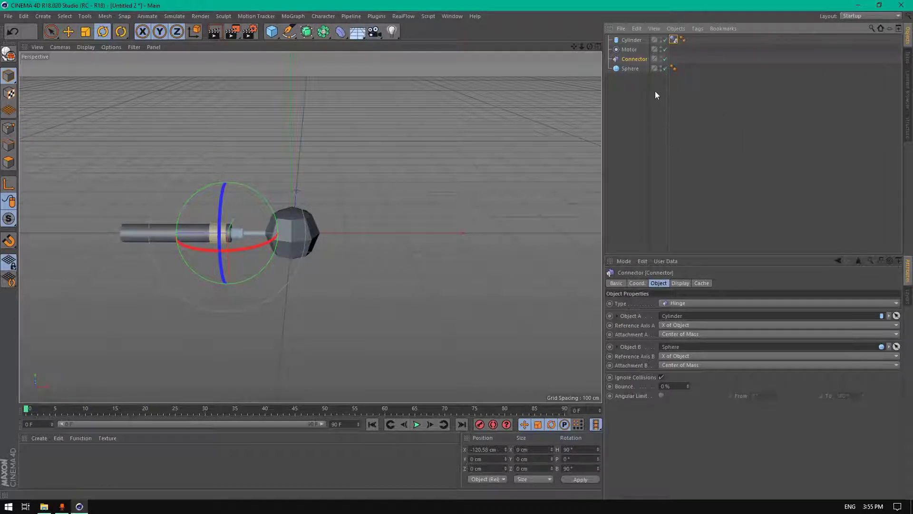
Assign the sphere as Object A of the angular motor.
left_click(629, 49)
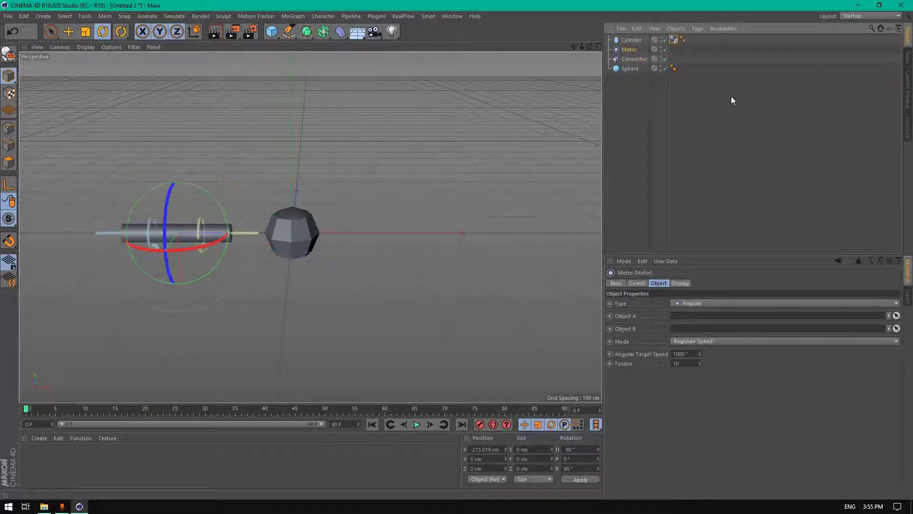
left_click(896, 316)
left_click(629, 69)
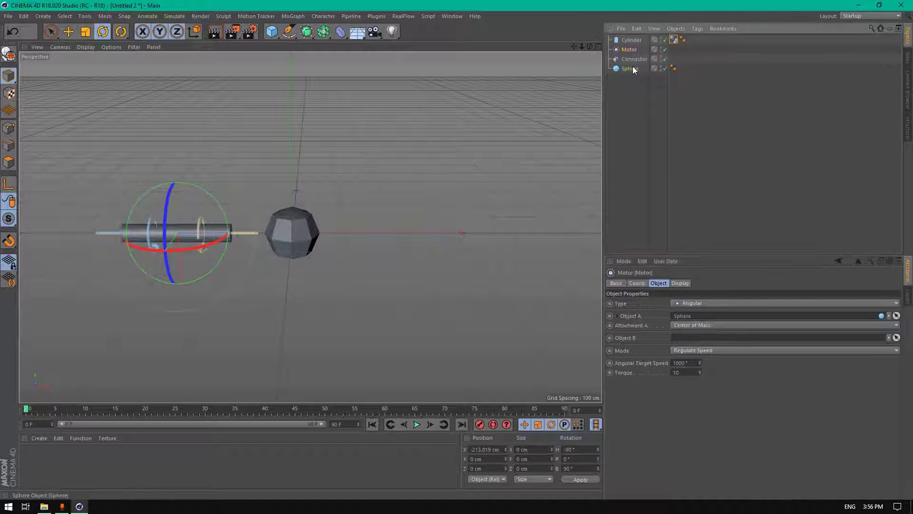
Raise the cylinder, motor, connector and sphere together to about 244 cm on the Y axis.
left_click_drag(589, 46, 591, 47)
left_click_drag(639, 81, 614, 18)
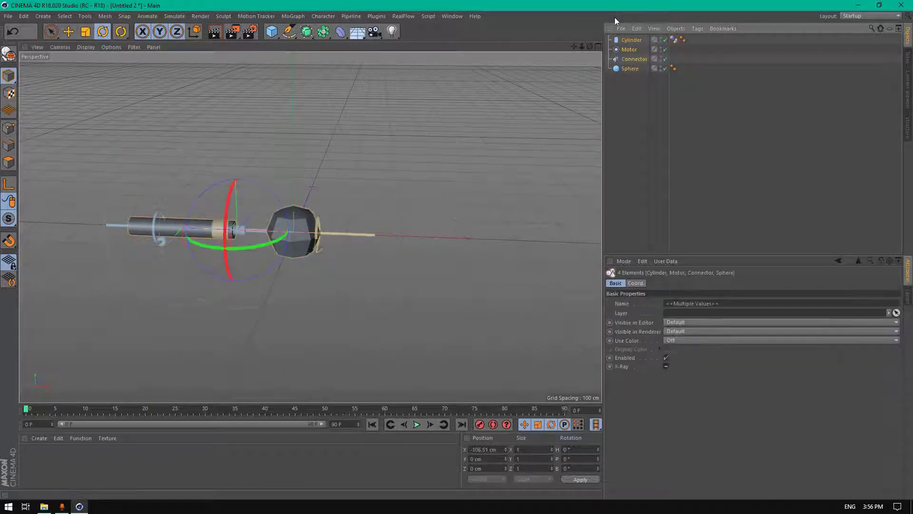
left_click(68, 31)
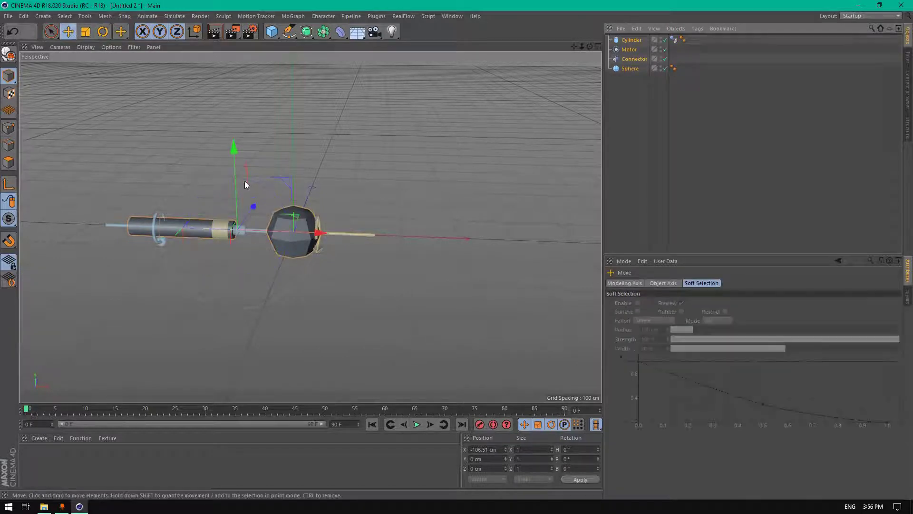
left_click_drag(235, 167, 231, 47)
mouse_move(582, 47)
left_mouse_down()
mouse_move(540, 47)
mouse_move(457, 14)
mouse_move(459, 47)
mouse_move(562, 52)
mouse_move(586, 64)
left_mouse_up()
Play the simulation briefly to check the raised rig, and return to the first frame.
left_click(417, 424)
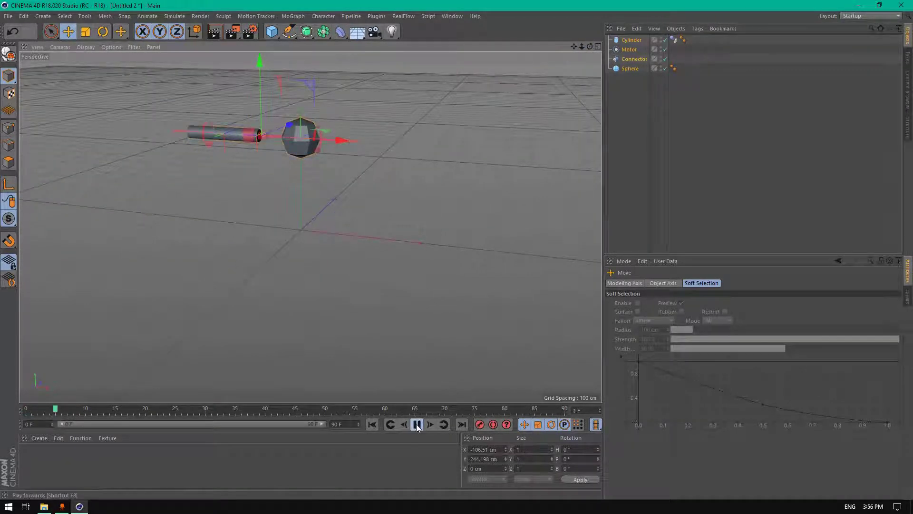
left_click(417, 425)
left_click(372, 425)
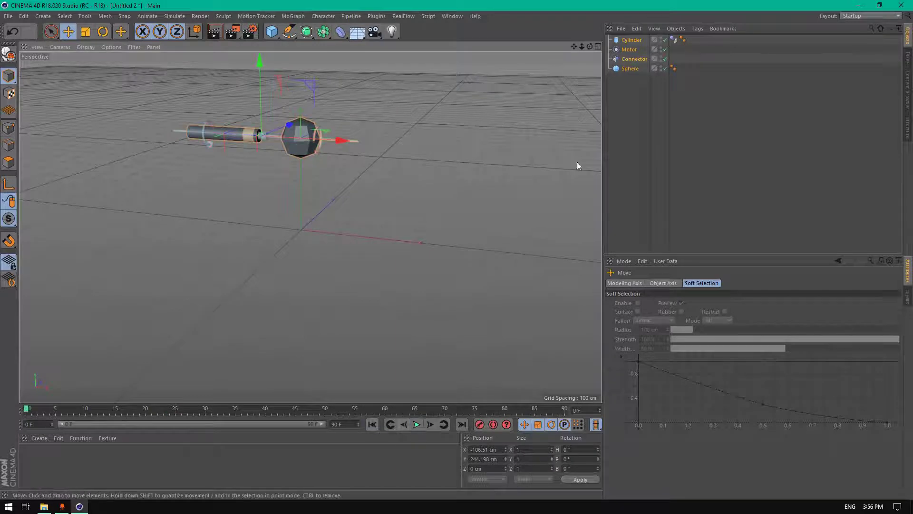
Apply a Rigid Body simulation tag to the sphere.
left_click(630, 69)
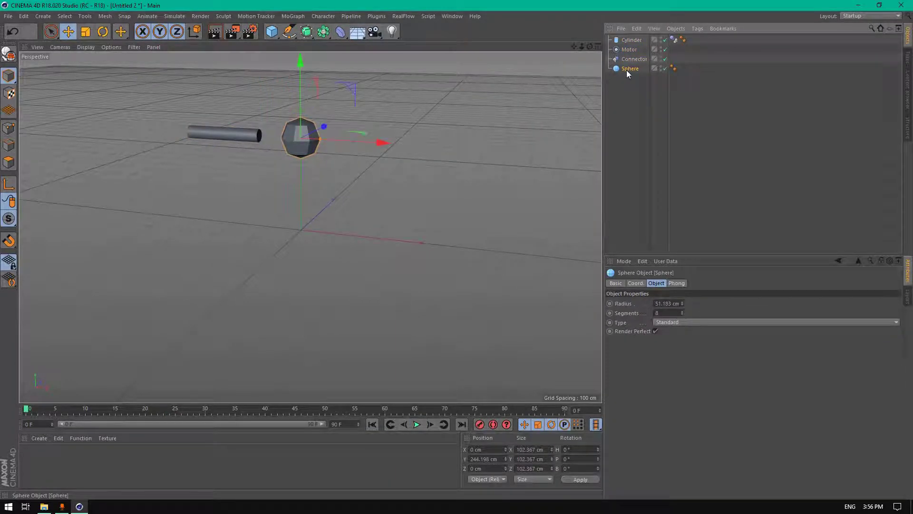
right_click(627, 70)
mouse_move(703, 171)
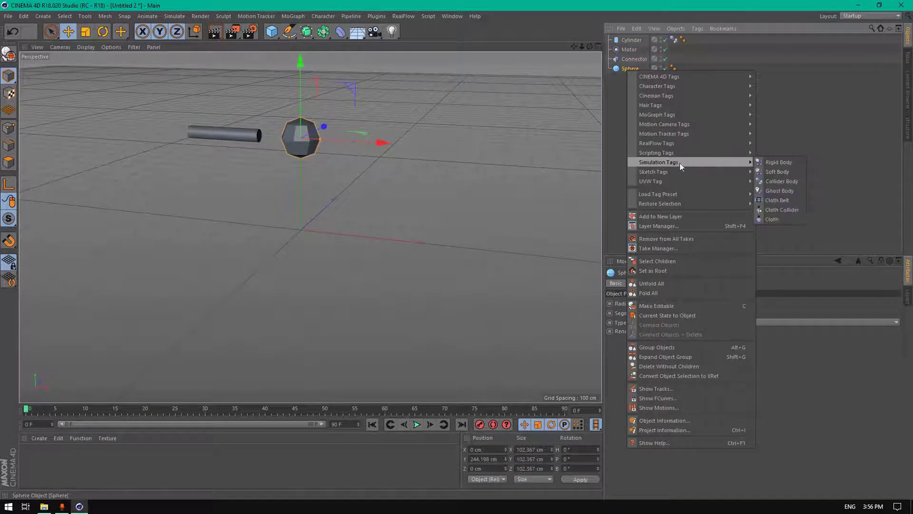
left_click(769, 164)
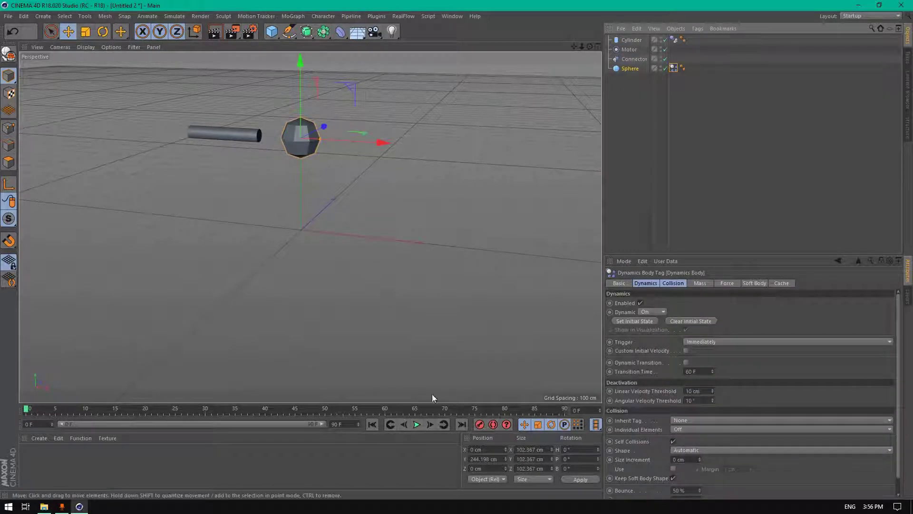
Play the simulation to check how the motor spins the sphere, and rewind to frame 0.
left_click(418, 425)
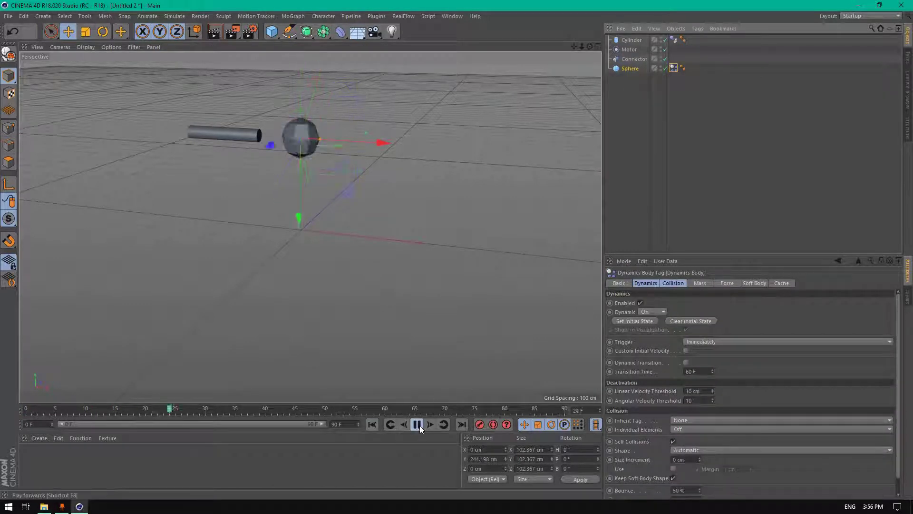
left_click(417, 424)
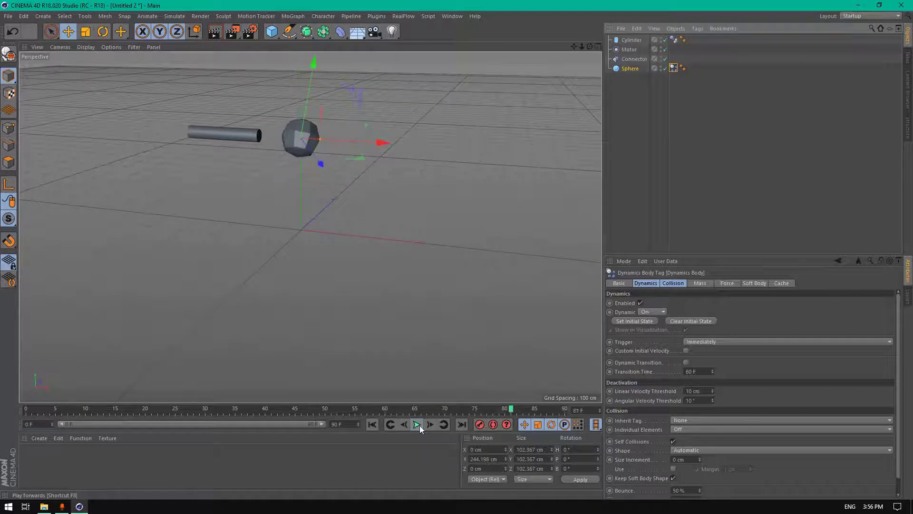
key("shift+f")
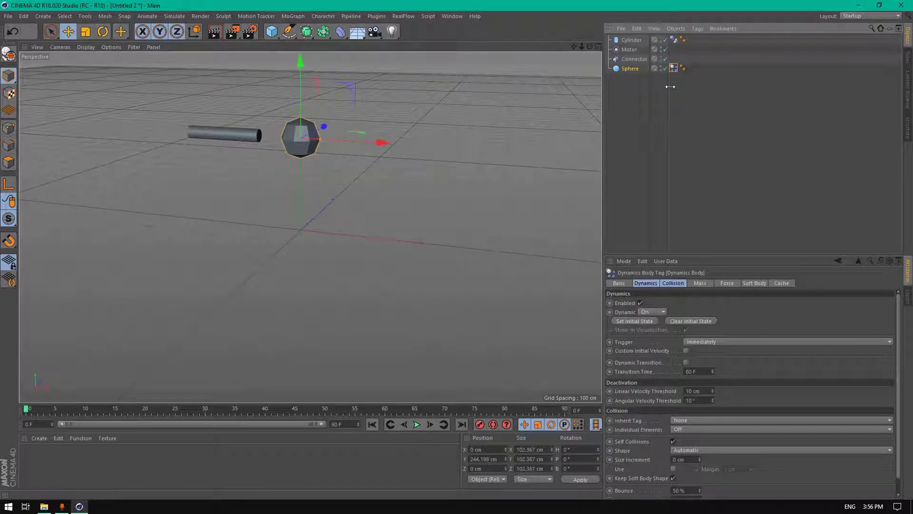
Hide the cylinder in both the editor and the renderer.
left_click(659, 39)
left_click(644, 39)
double_click(660, 39)
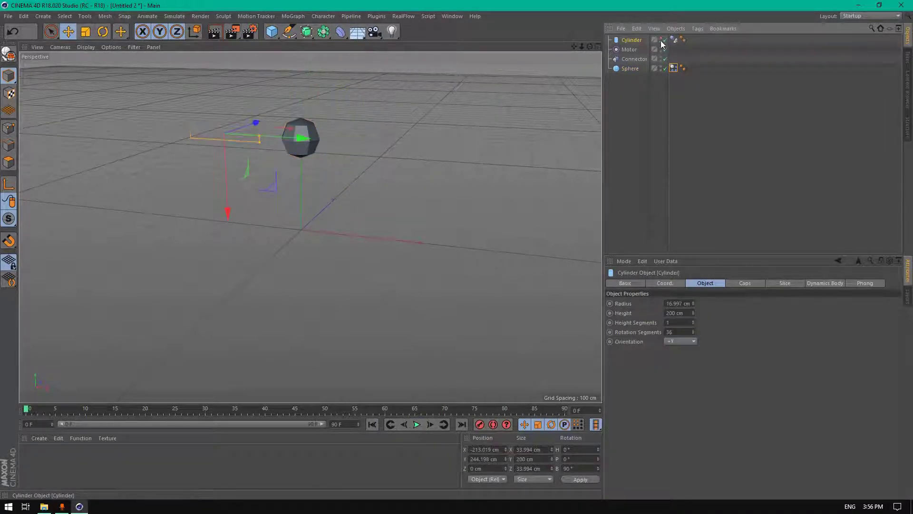
Set the motor's angular target speed to -1000°.
left_click(628, 69)
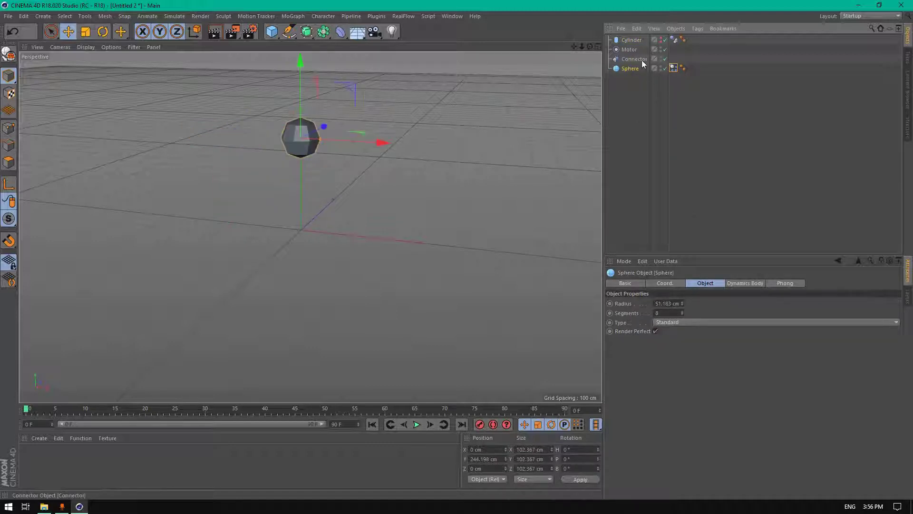
left_click(629, 50)
left_click(674, 362)
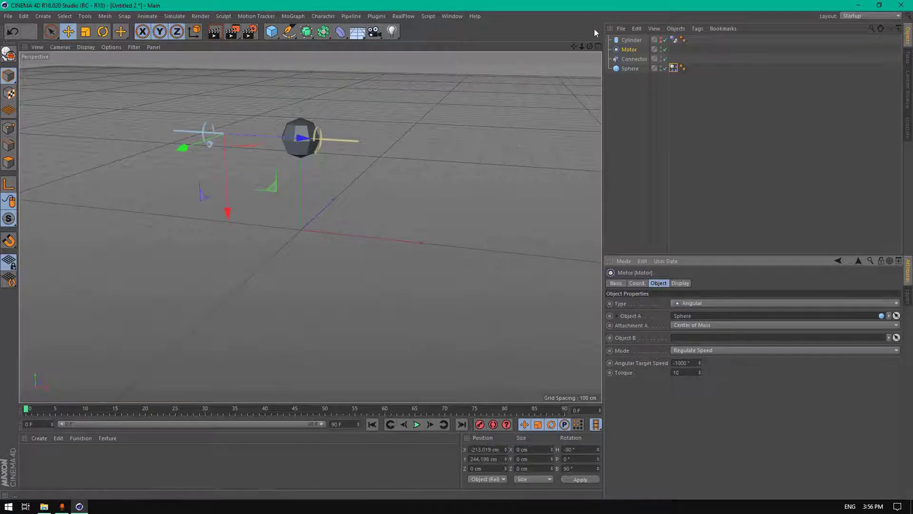
Add a Tube primitive and set its orientation to +Z.
left_click_drag(590, 46, 589, 47)
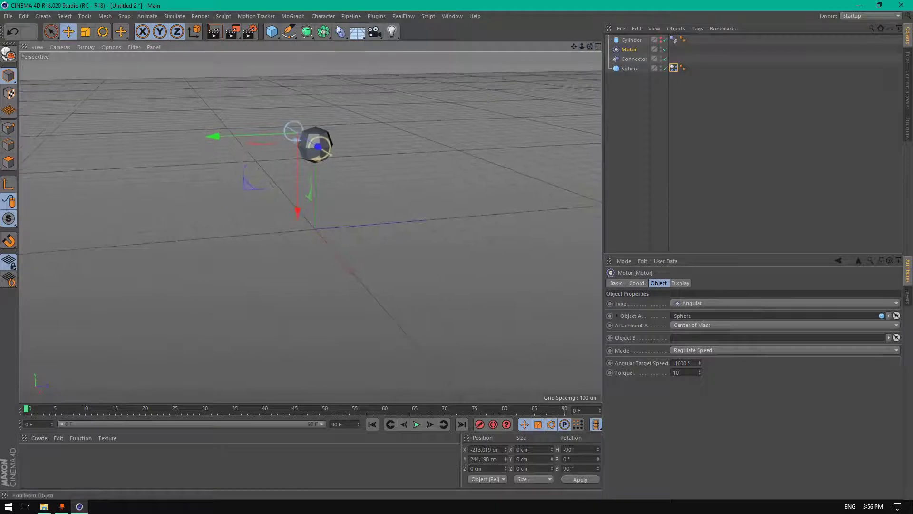
left_click(272, 32)
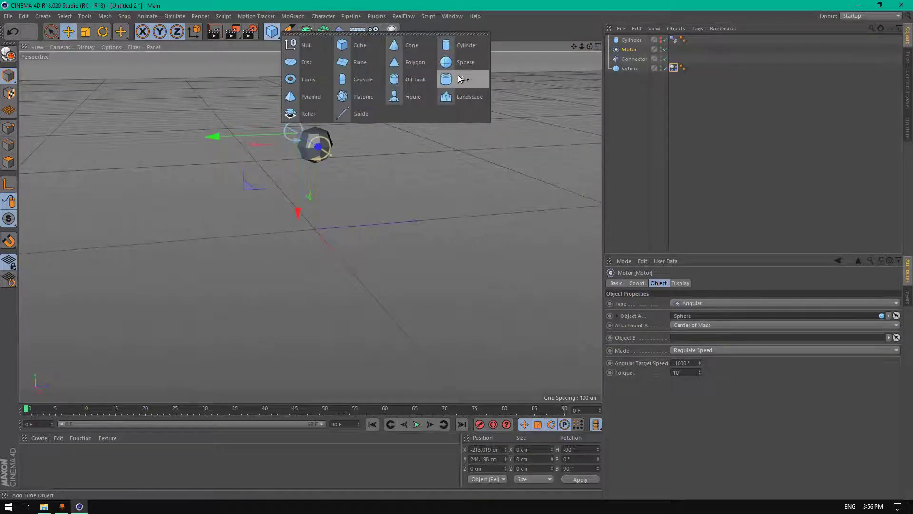
left_click(456, 78)
scroll(465, 148, "up", 2)
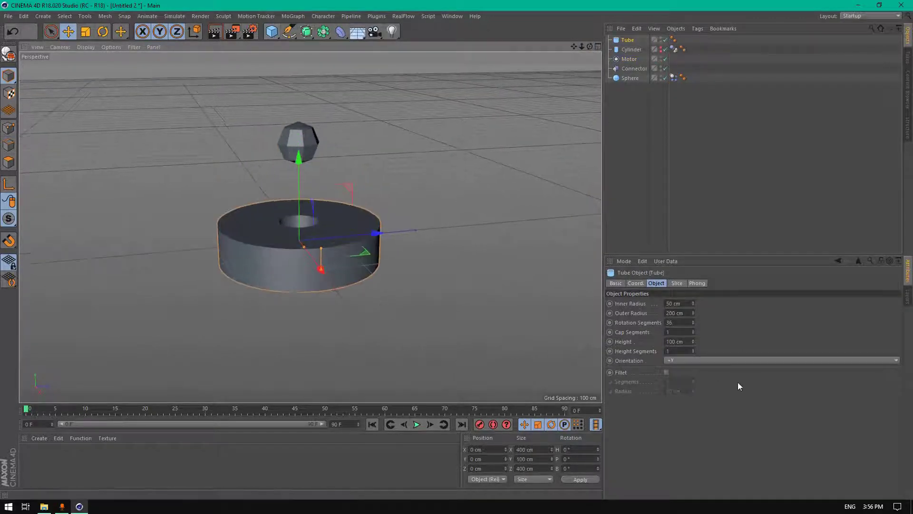
left_click(696, 360)
left_click(682, 404)
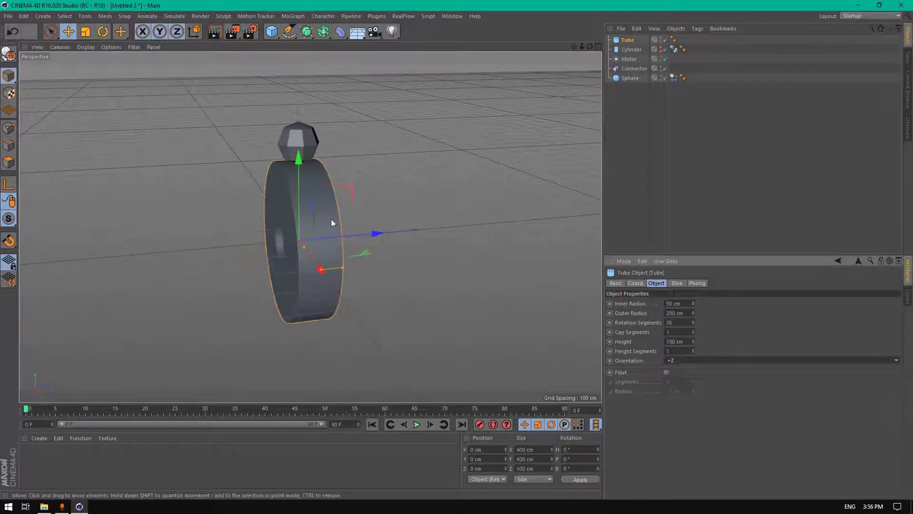
Resize the tube to about 71 cm inner radius, 85 cm outer radius and 243 cm height, and place it at about Z 827 cm.
left_click_drag(380, 233, 419, 239)
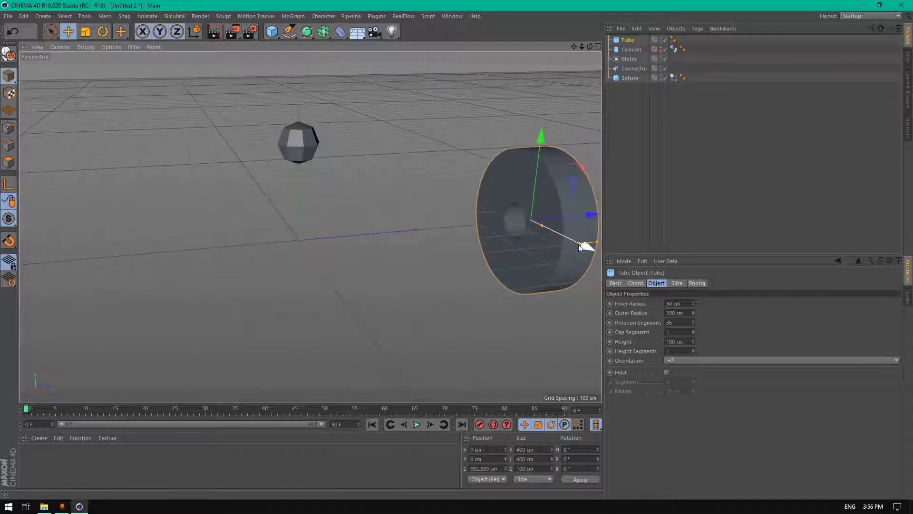
left_click_drag(577, 242, 547, 227)
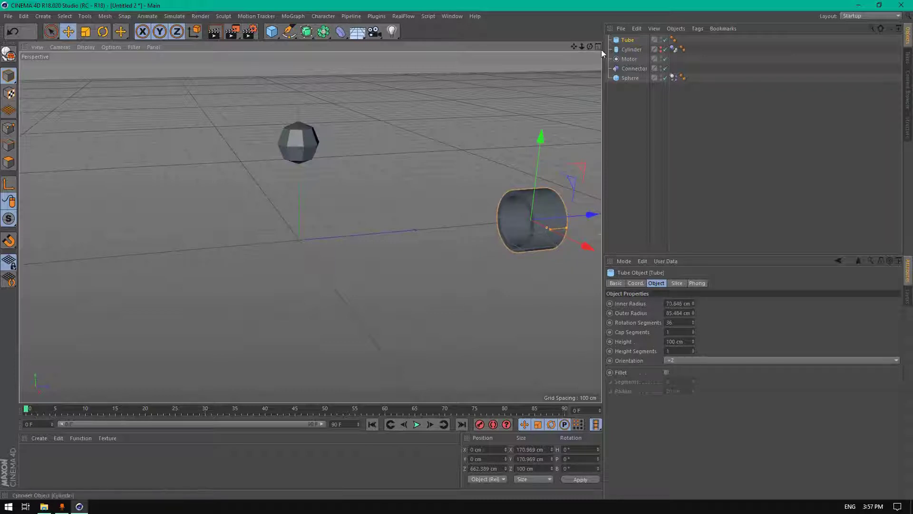
left_click_drag(574, 47, 532, 49)
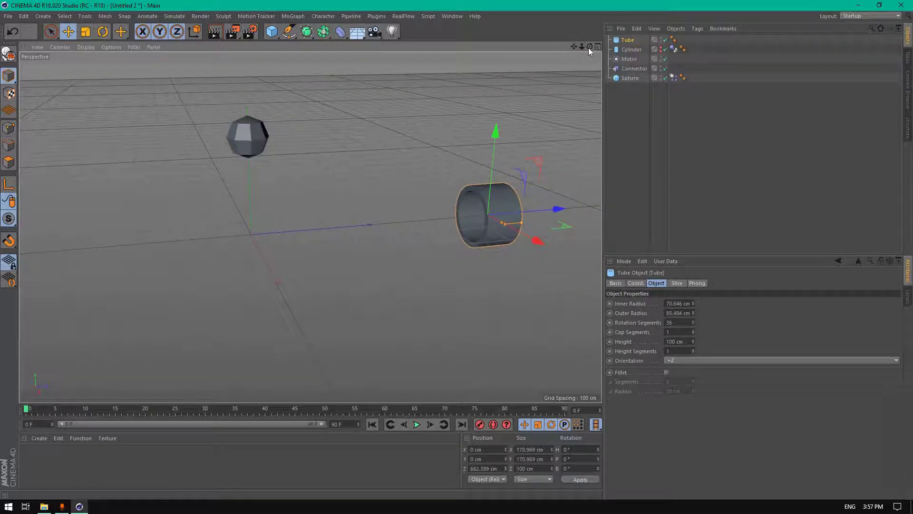
mouse_move(589, 48)
left_mouse_down()
mouse_move(561, 48)
mouse_move(589, 47)
left_mouse_up()
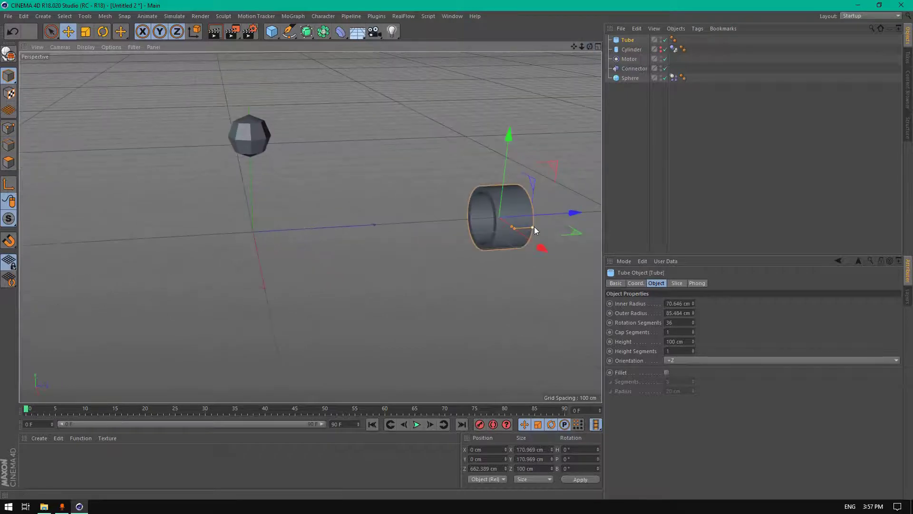
left_click_drag(533, 227, 557, 220)
left_click_drag(551, 223, 599, 213)
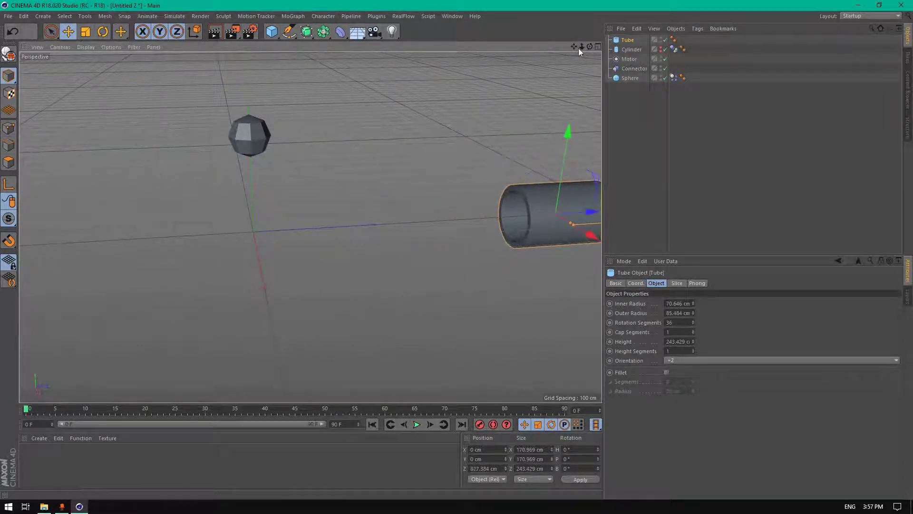
Enlarge the tube's inner radius slightly to thin its wall, and make the tube editable.
left_click_drag(575, 47, 597, 52)
scroll(536, 169, "up", 3)
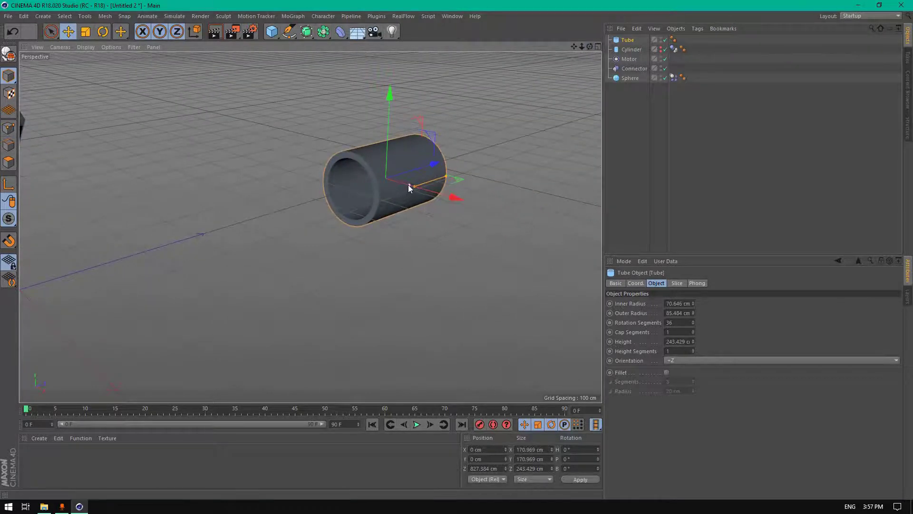
left_click_drag(408, 185, 412, 186)
left_click_drag(589, 47, 456, 249)
left_click(9, 53)
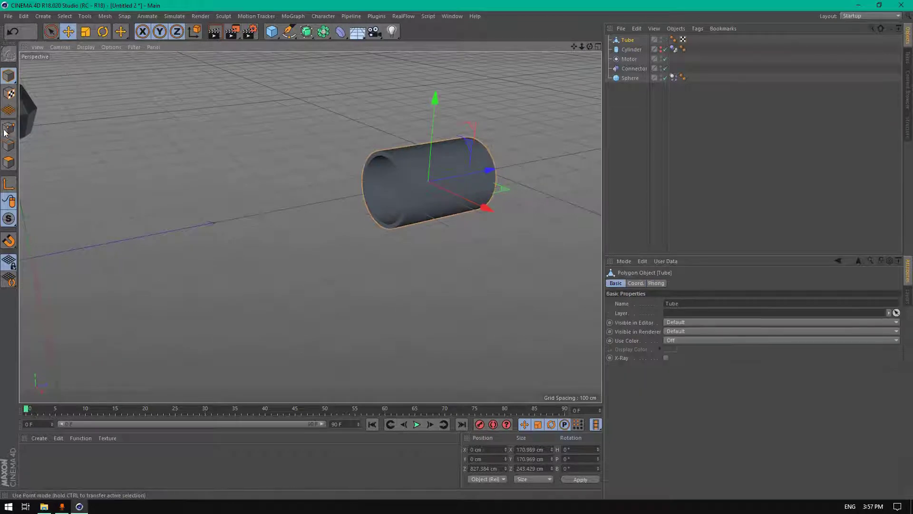
Bevel the loop of polygons on the tube's front rim with an offset and extrusion of about 2.5 cm.
left_click(9, 163)
left_click(65, 16)
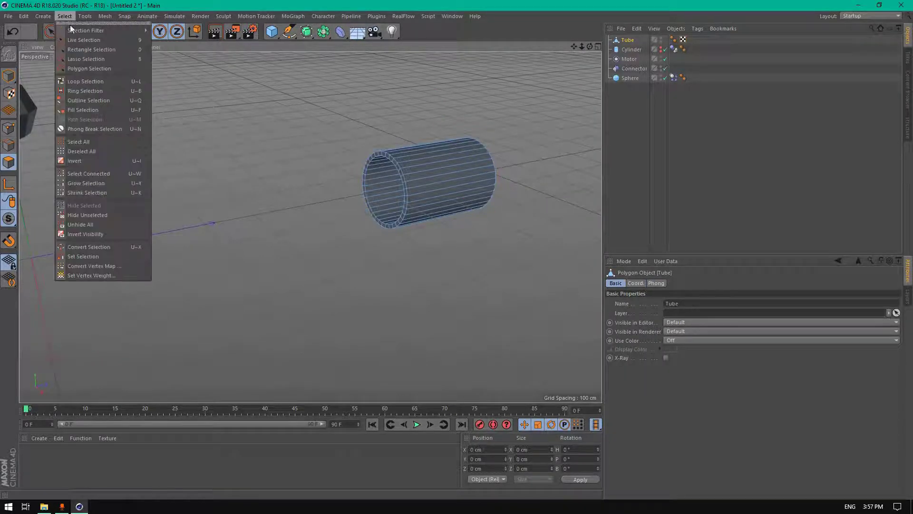
left_click(84, 82)
scroll(405, 167, "up", 2)
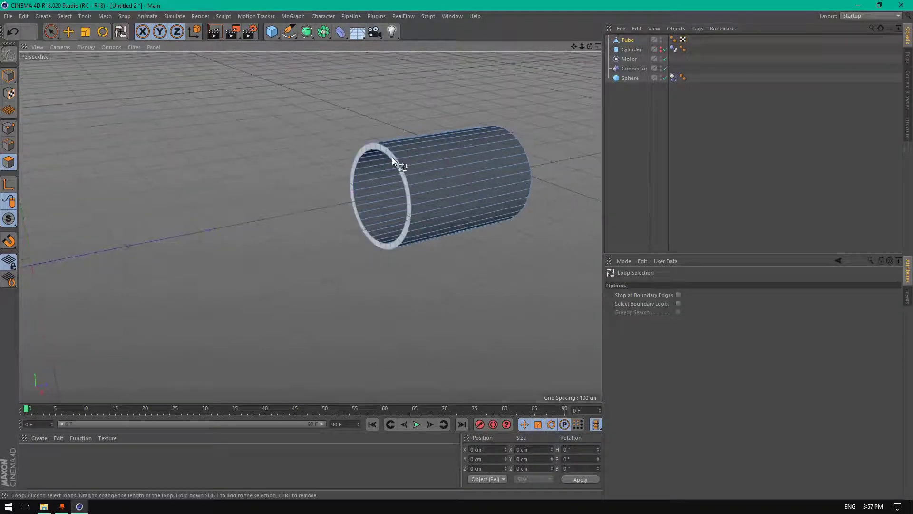
left_click(392, 157)
right_click(305, 146)
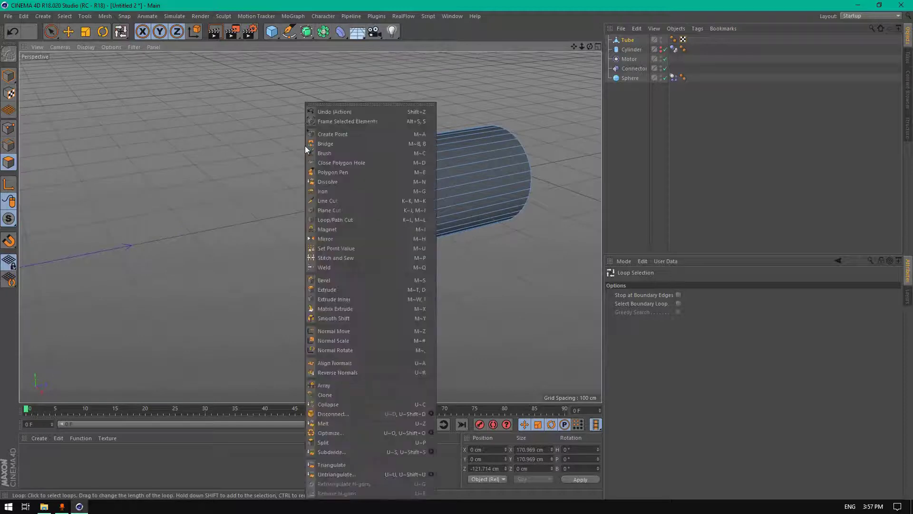
left_click(344, 281)
left_click_drag(345, 281, 351, 280)
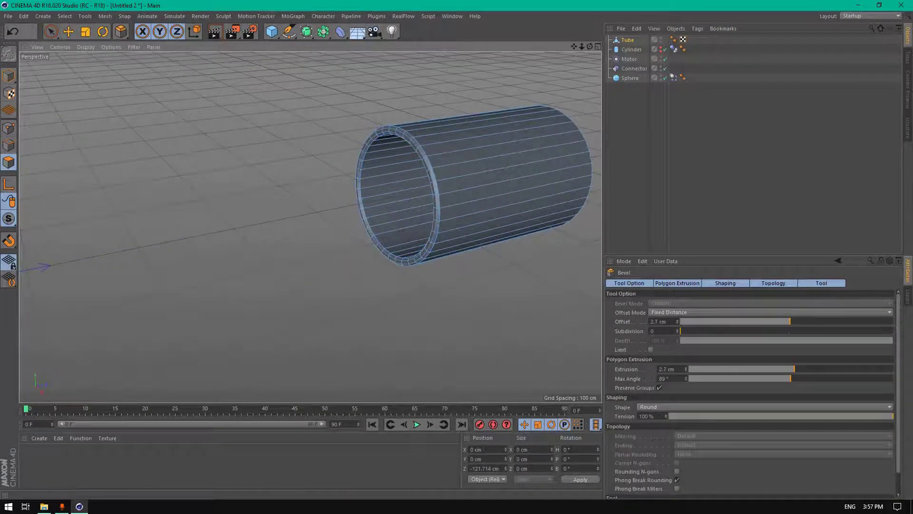
Add two loop cuts around the tube's outer wall to divide off a middle band.
right_click(307, 162)
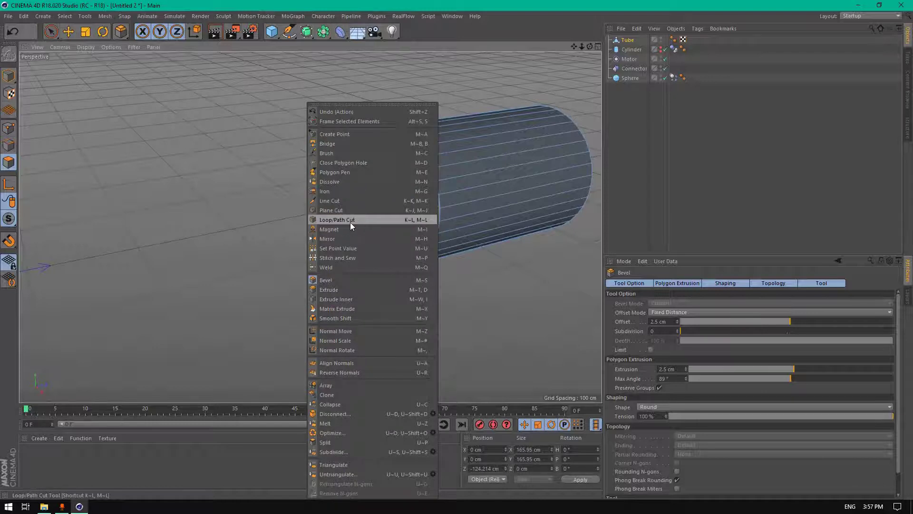
left_click(350, 221)
left_click(539, 151)
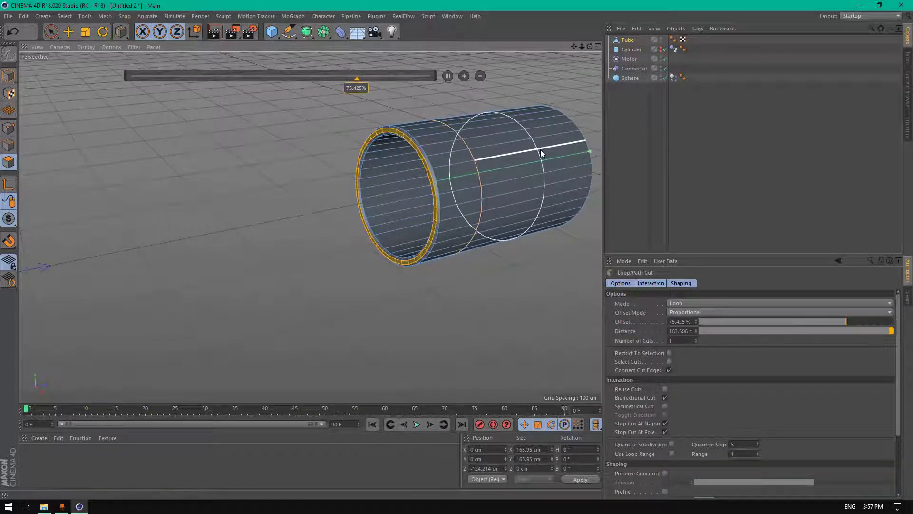
scroll(461, 161, "down", 2)
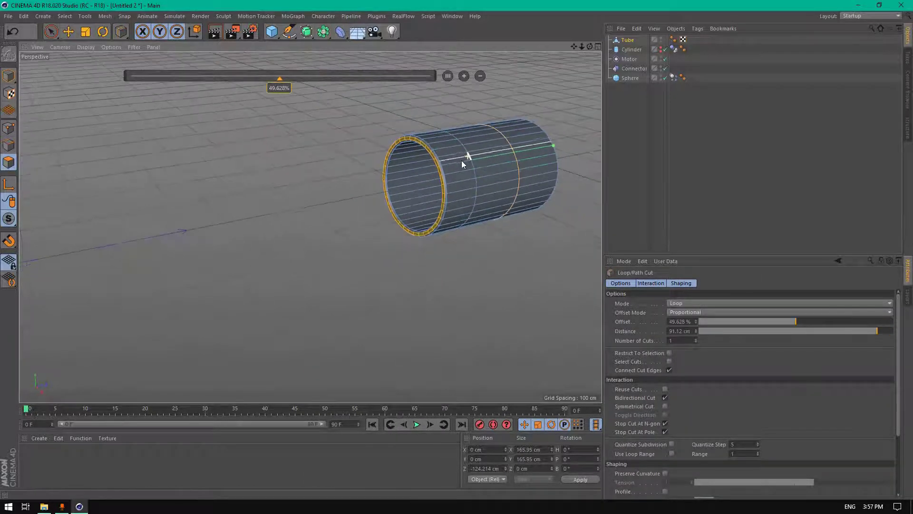
Loop-select the tube's middle band of polygons and extrude it outward by about 2.8 cm.
left_click(128, 33)
left_click(155, 79)
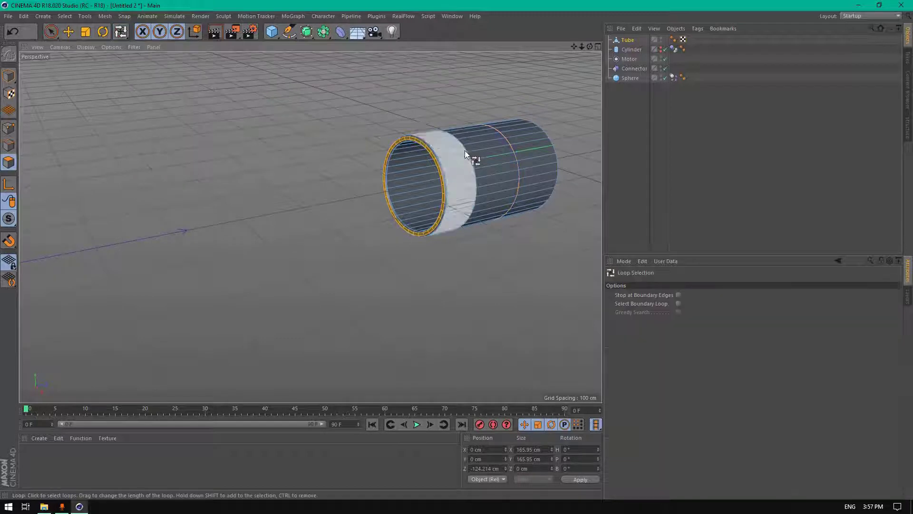
left_click(504, 151)
right_click(224, 164)
left_click(240, 290)
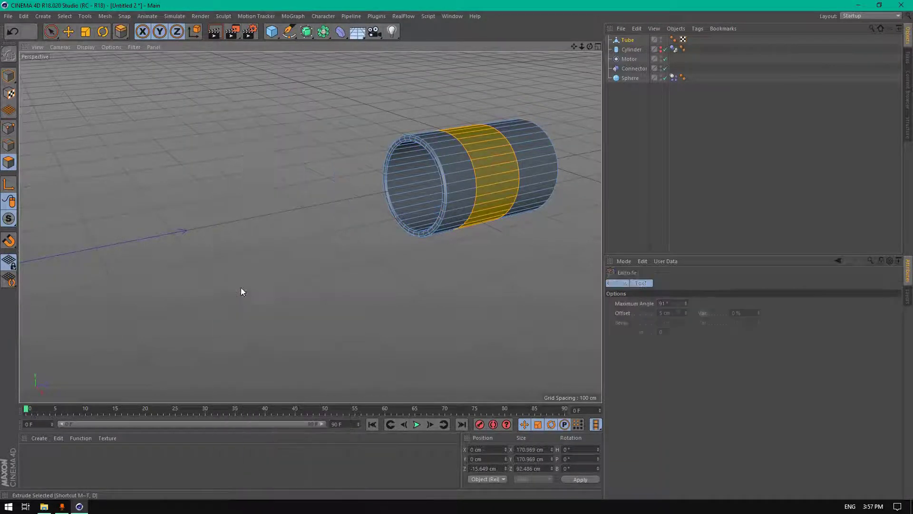
scroll(560, 89, "up", 3)
left_click_drag(524, 118, 534, 118)
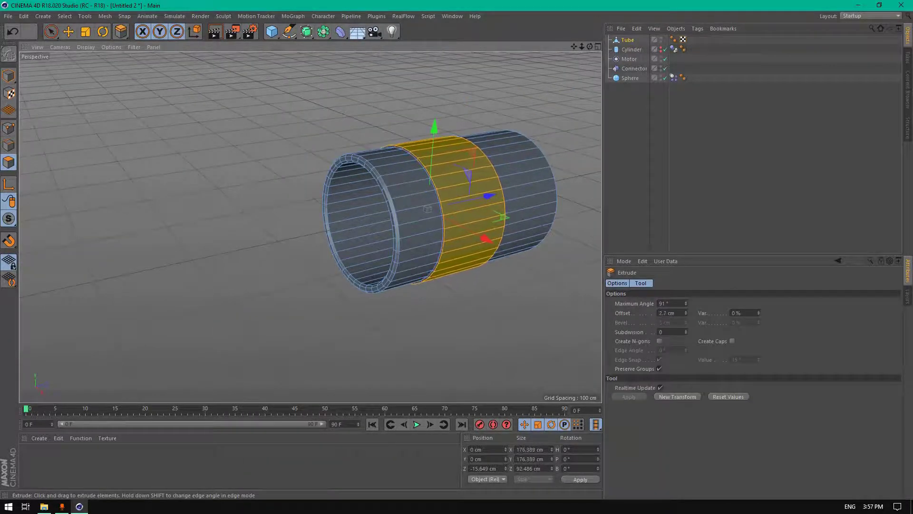
Select the two edge loops bounding the tube's raised middle band and bevel them with an offset of about 0.9 cm.
left_click(8, 145)
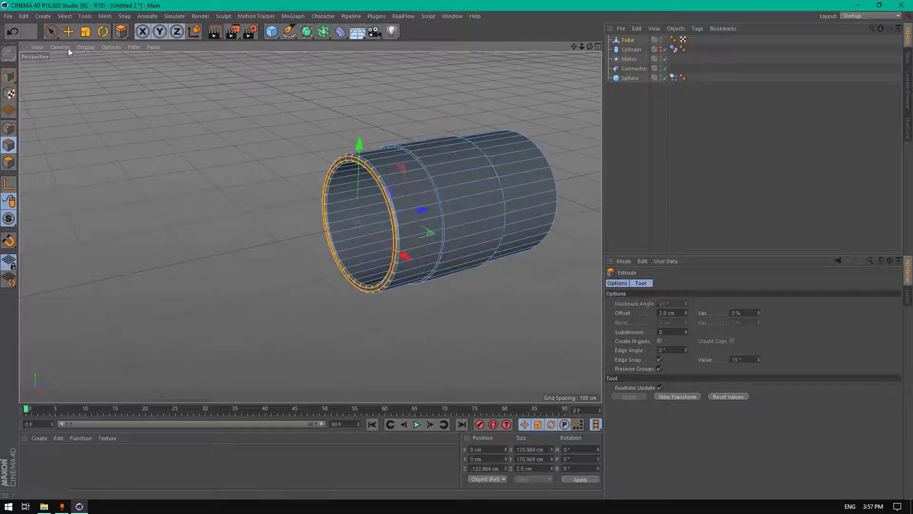
left_click(68, 32)
double_click(420, 162)
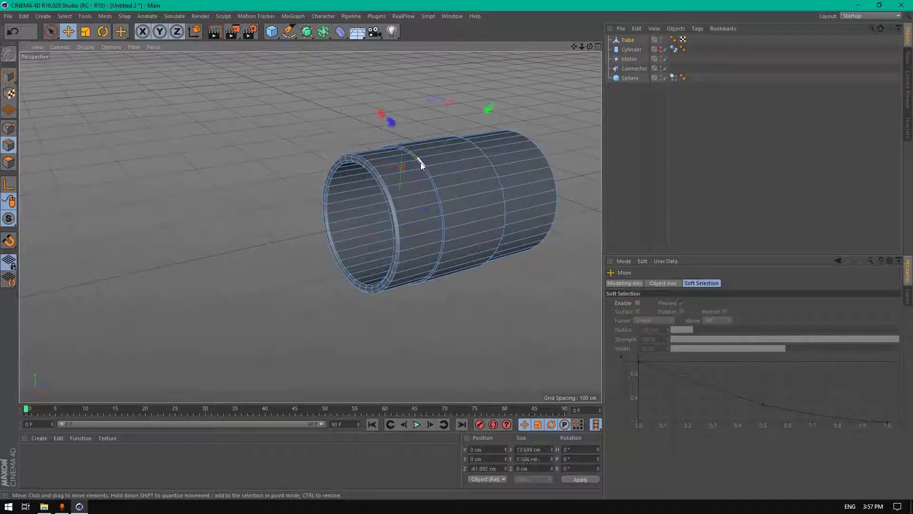
double_click(497, 158, "shift")
right_click(385, 113)
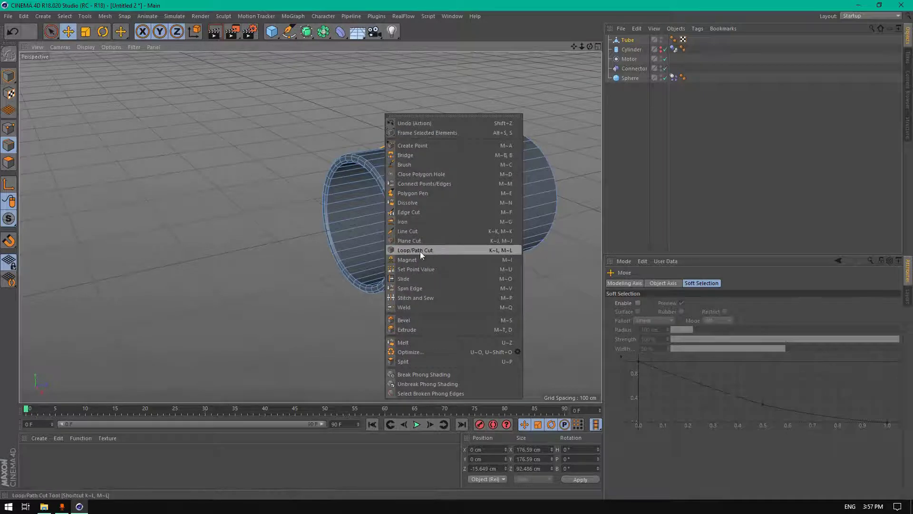
left_click(403, 318)
left_click_drag(396, 179, 398, 179)
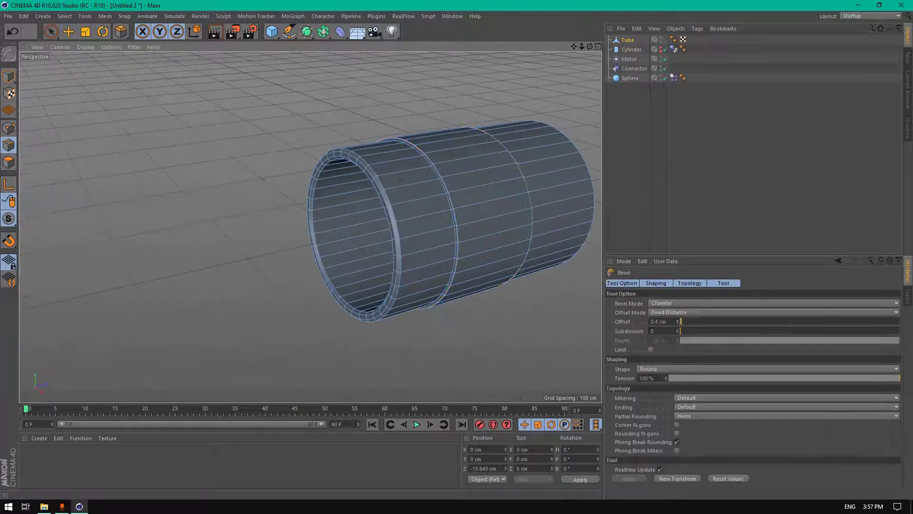
left_click_drag(351, 150, 406, 141)
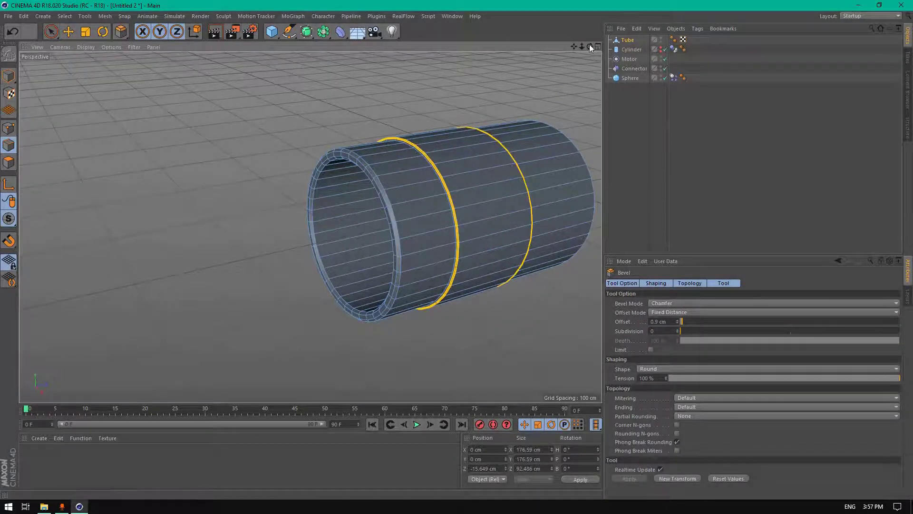
Loop-select the ring of polygons on the tube's unbevelled rear rim and start the Extrude tool on it.
right_click_drag(428, 229, 390, 238, "alt")
left_click_drag(419, 248, 310, 227, "alt")
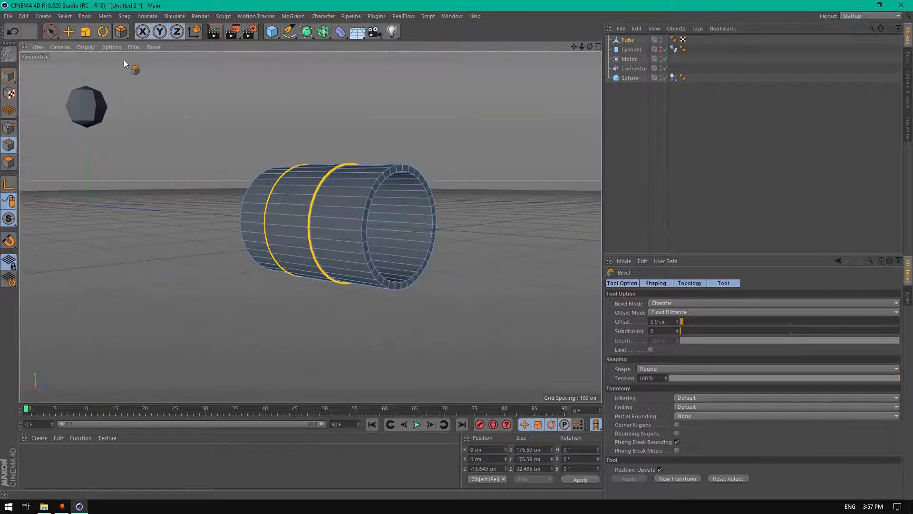
left_click_drag(118, 30, 145, 95)
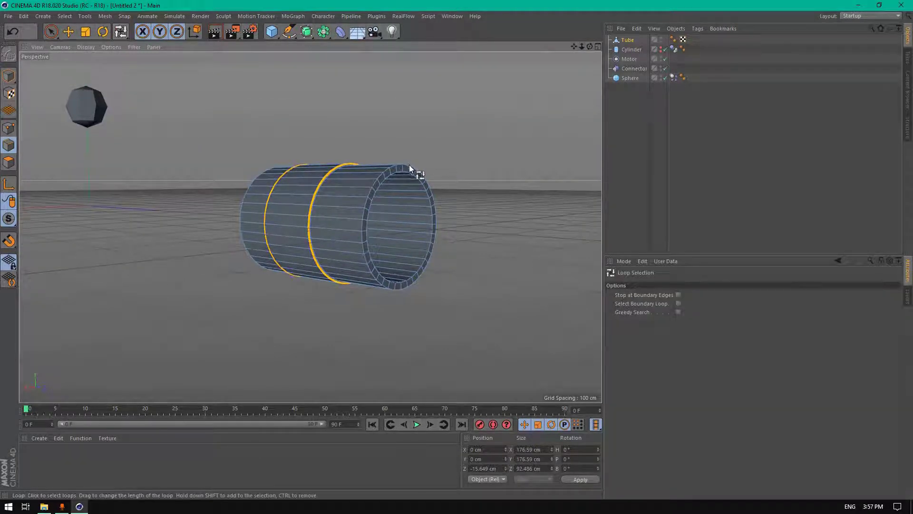
left_click(9, 162)
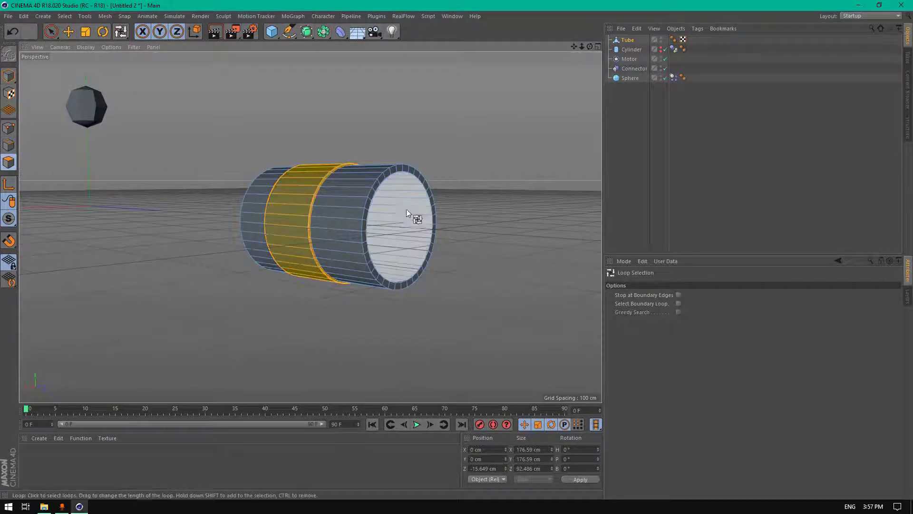
left_click(407, 170)
right_click(464, 170)
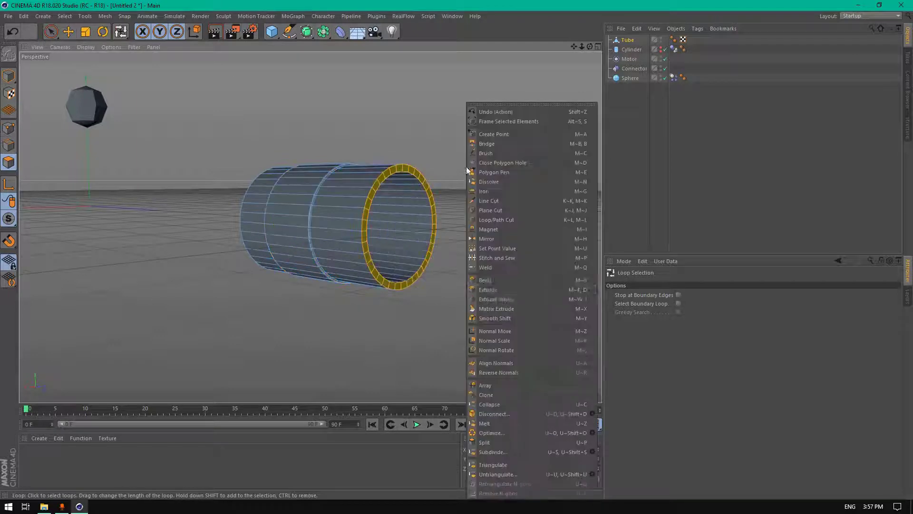
left_click(506, 288)
left_click_drag(590, 47, 557, 48)
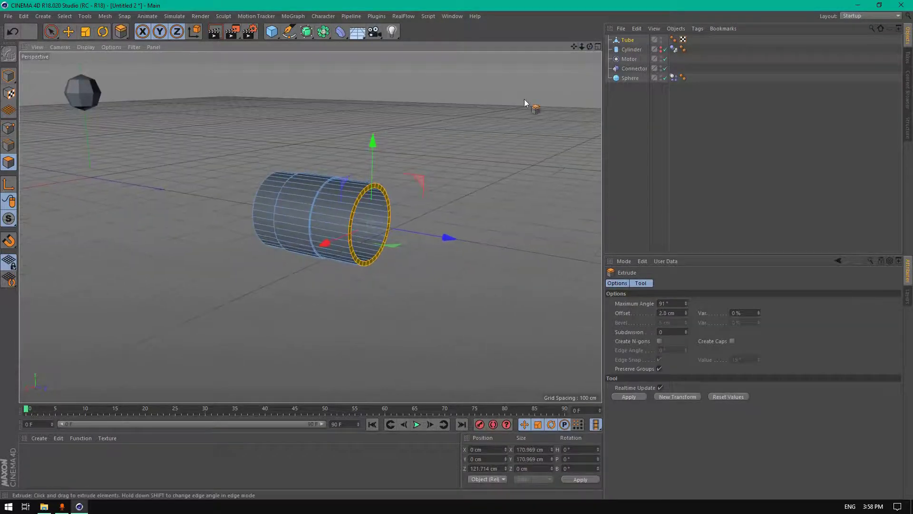
left_click_drag(526, 103, 568, 103)
left_click(16, 30)
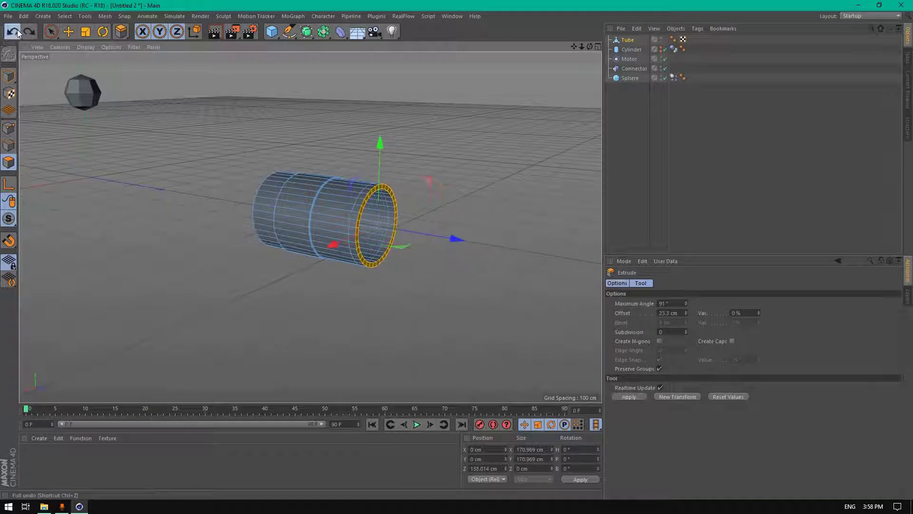
left_click(17, 30)
Extrude the rear rim in successive sections and raise the end ring in between, bending the tube upward to about Y 91.3 cm.
left_click_drag(401, 117, 427, 117)
left_click_drag(461, 159, 518, 138)
left_click_drag(378, 137, 392, 137)
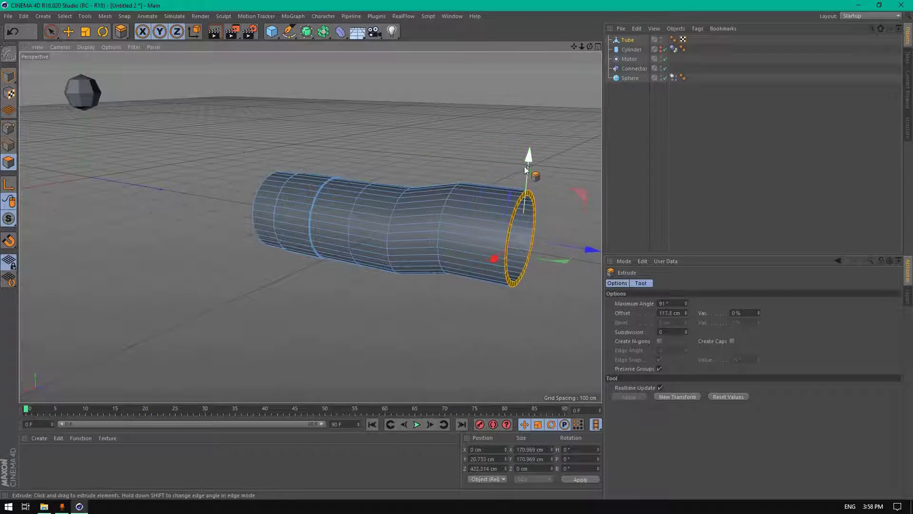
left_click_drag(526, 170, 533, 144)
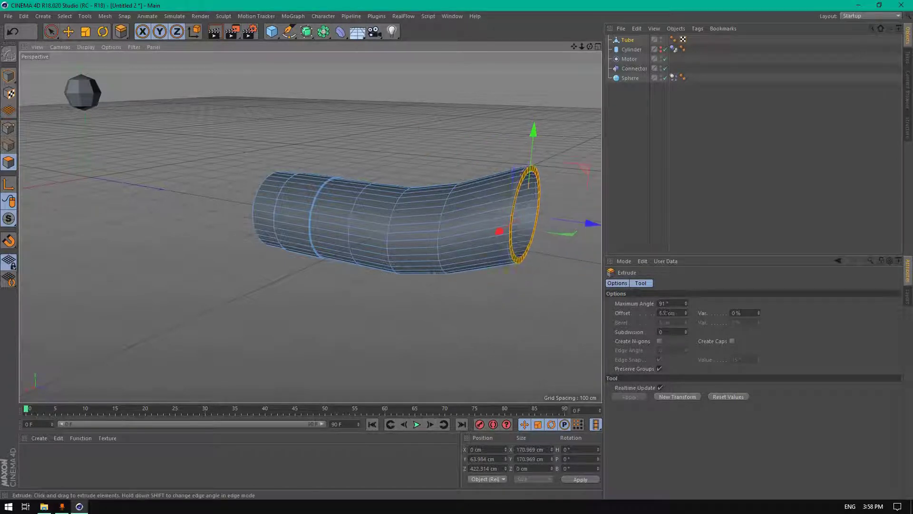
left_click_drag(349, 116, 377, 116)
left_click_drag(582, 47, 552, 46)
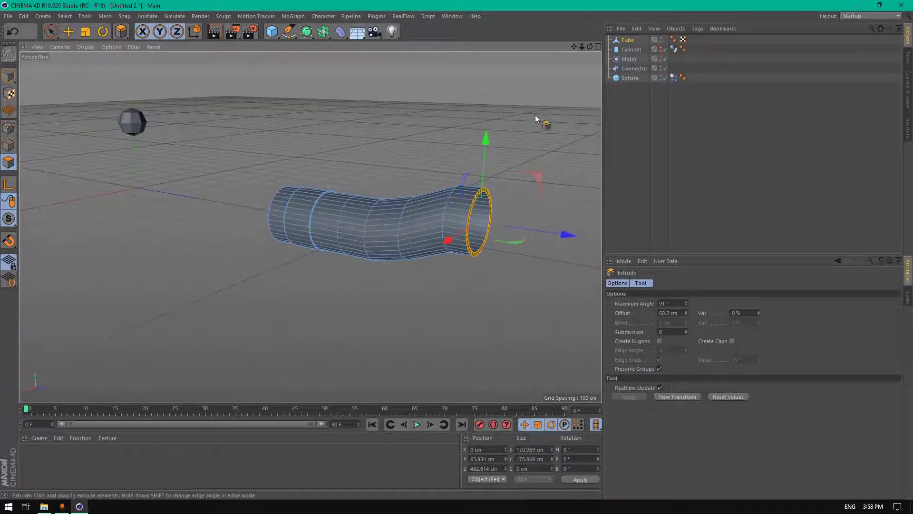
left_click_drag(486, 147, 491, 136)
Add loop cuts around the extruded sections of the bent tube to divide them more finely.
right_click(405, 117)
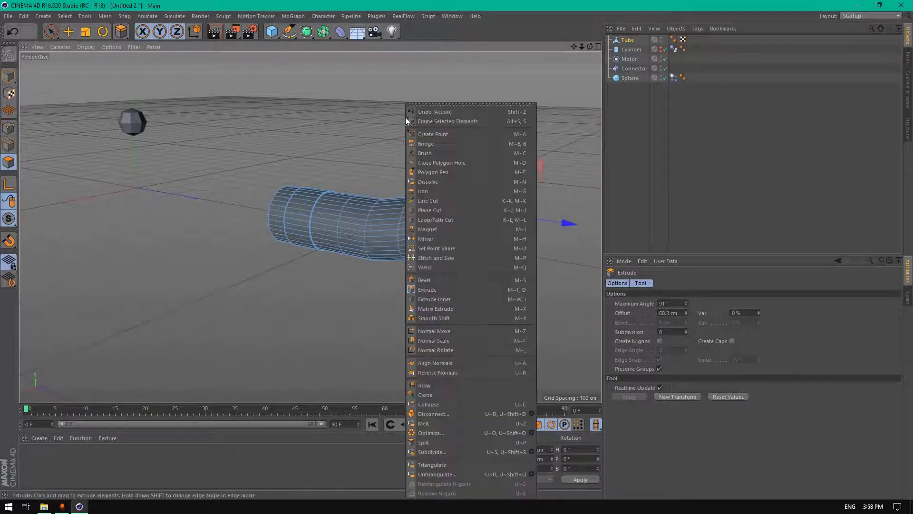
left_click(441, 219)
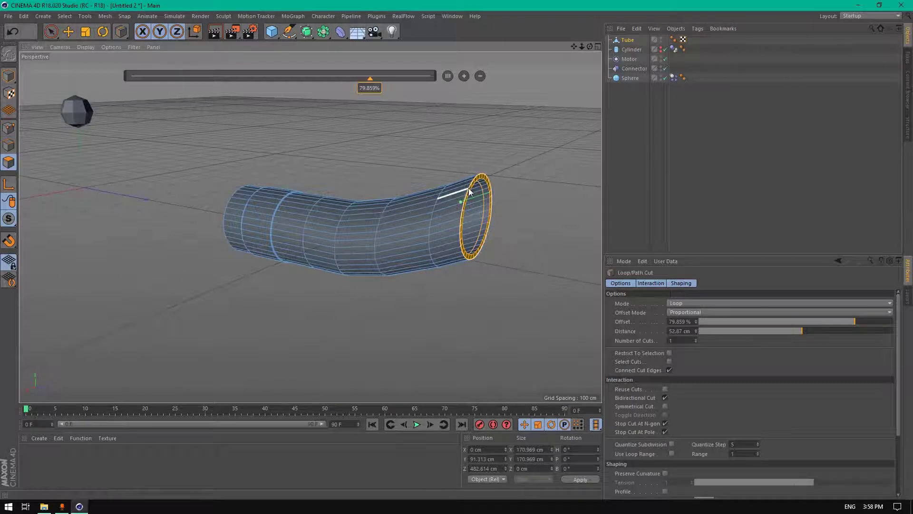
left_click(450, 192)
scroll(453, 190, "up", 2)
left_click_drag(453, 190, 307, 219)
left_click(307, 217)
scroll(342, 188, "down", 2)
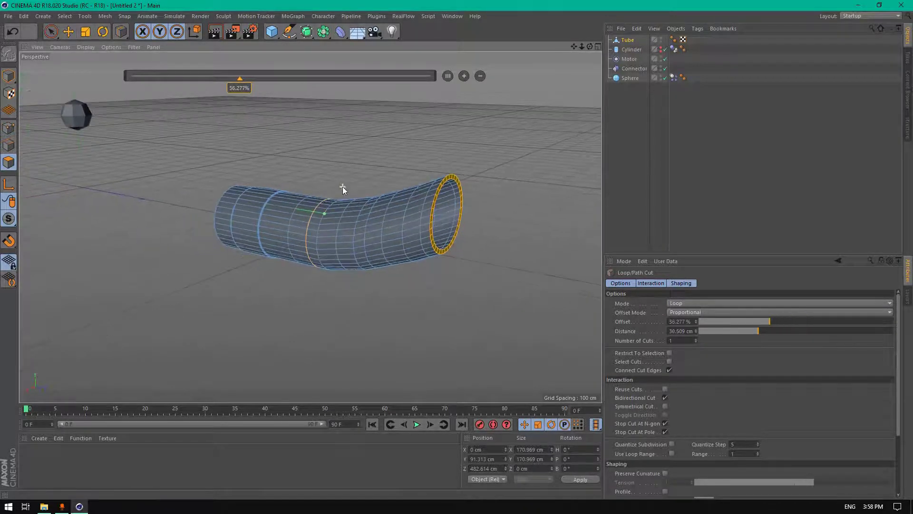
Place the tube inside a new Subdivision Surface to smooth it.
left_click_drag(590, 48, 618, 58)
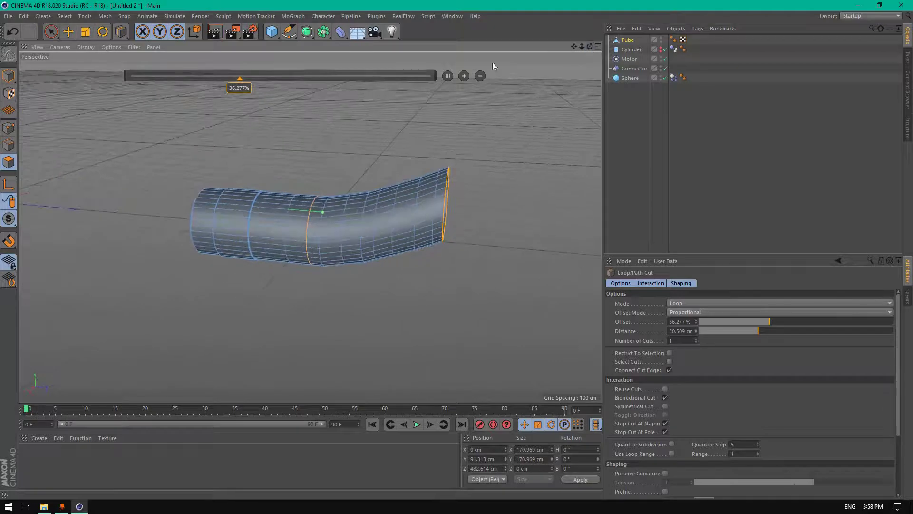
left_click(307, 38, "alt")
mouse_move(589, 46)
left_mouse_down()
mouse_move(614, 56)
mouse_move(577, 46)
mouse_move(693, 41)
mouse_move(576, 50)
mouse_move(642, 59)
left_mouse_up()
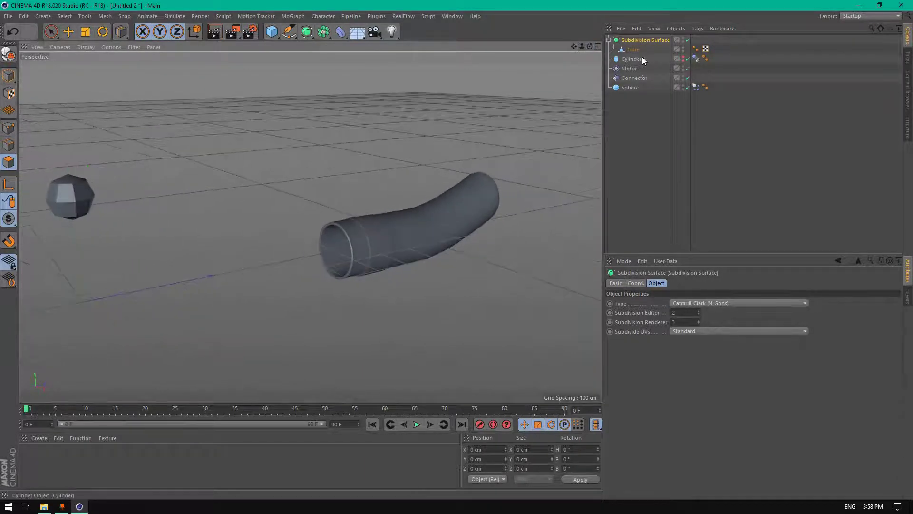
Add a plane and scale it uniformly in object mode into a large ground of about 6642 cm per side.
left_click_drag(270, 33, 355, 61)
scroll(222, 135, "down", 2)
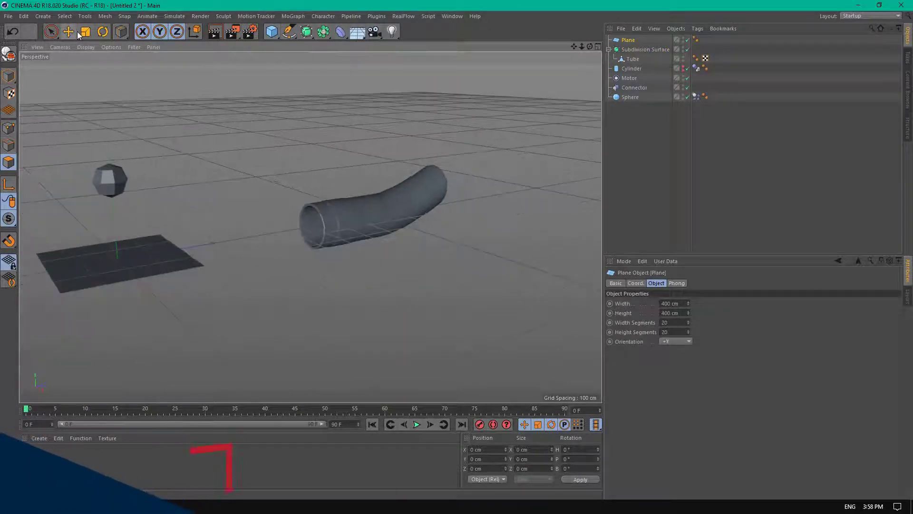
left_click(82, 34)
left_click(10, 75)
left_click_drag(218, 142, 283, 173)
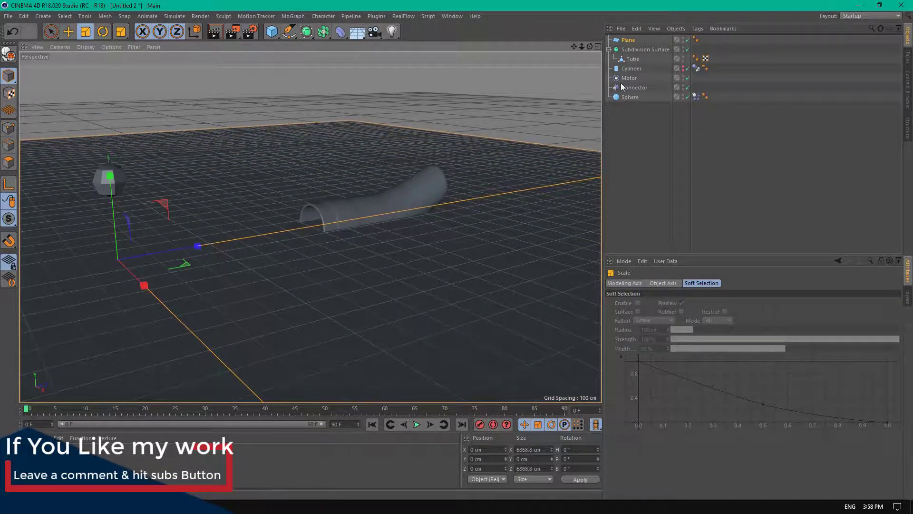
Lower the ground plane to about Y -85.3 cm so that it sits just beneath the tube.
mouse_move(492, 88)
left_mouse_down("alt")
mouse_move(419, 91)
mouse_move(438, 81)
mouse_move(492, 88)
mouse_move(243, 118)
mouse_move(484, 97)
left_mouse_up("alt")
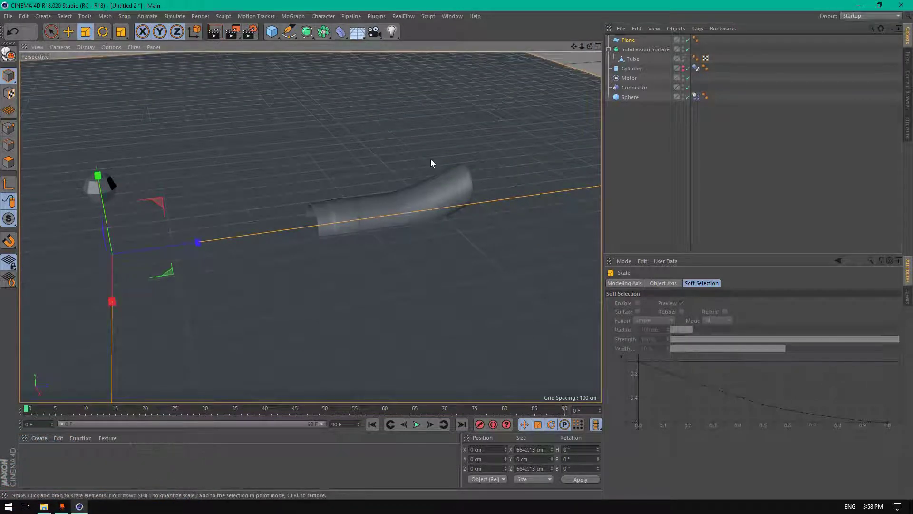
scroll(227, 190, "up", 2)
left_click(68, 32)
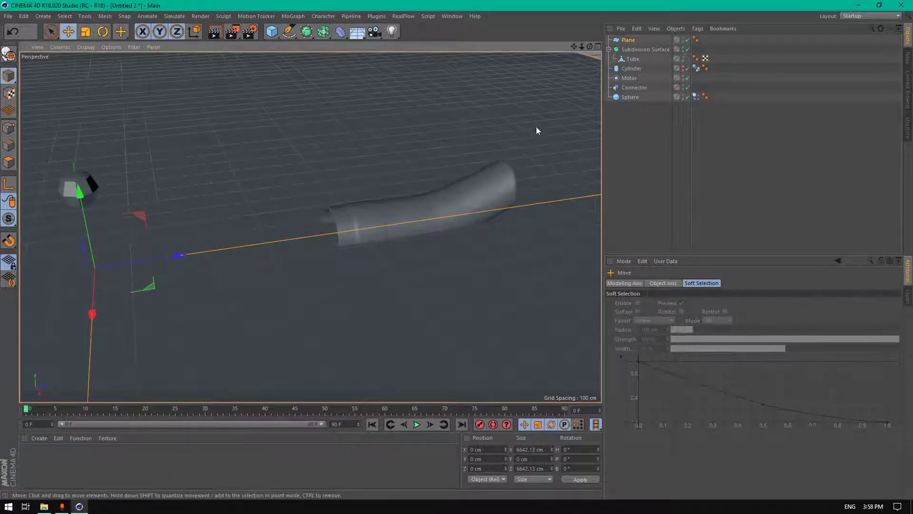
left_click_drag(590, 48, 310, 228)
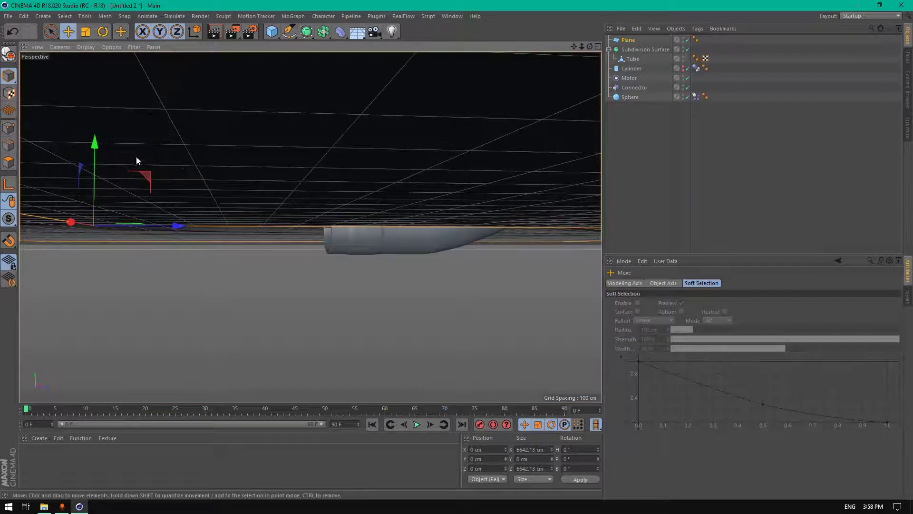
left_click_drag(95, 143, 100, 167)
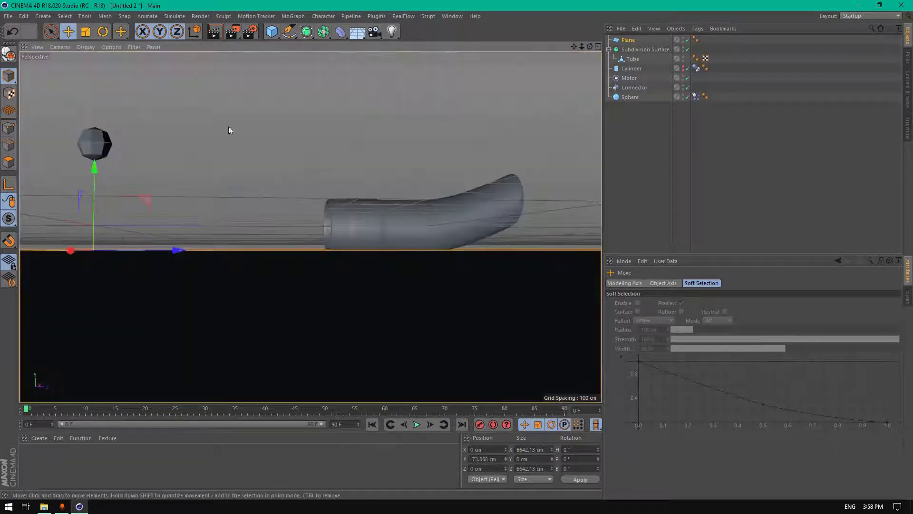
left_click_drag(590, 47, 147, 176)
left_click_drag(87, 164, 90, 167)
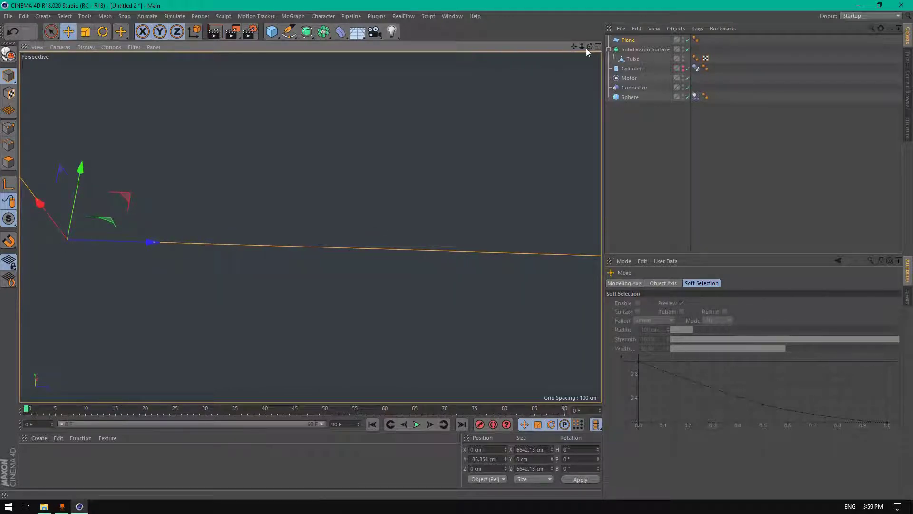
left_click_drag(590, 48, 310, 227)
scroll(85, 183, "down", 1)
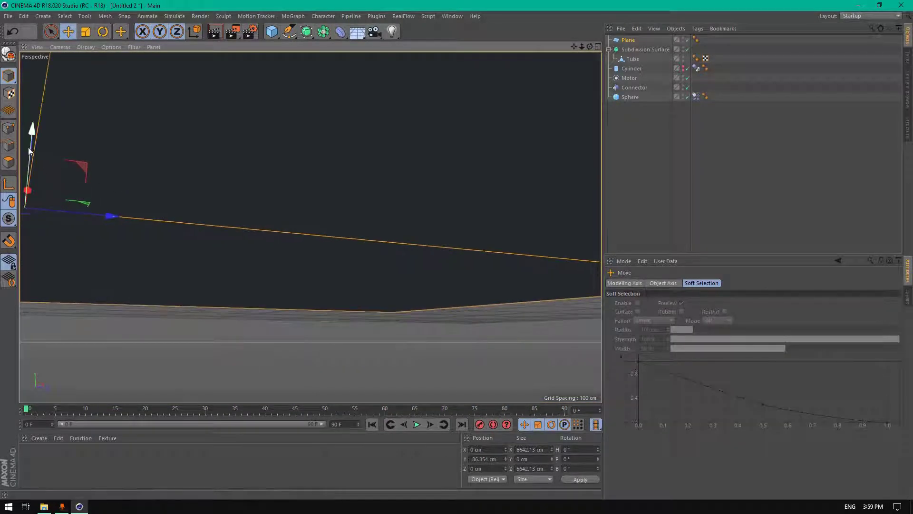
left_click_drag(31, 149, 33, 146)
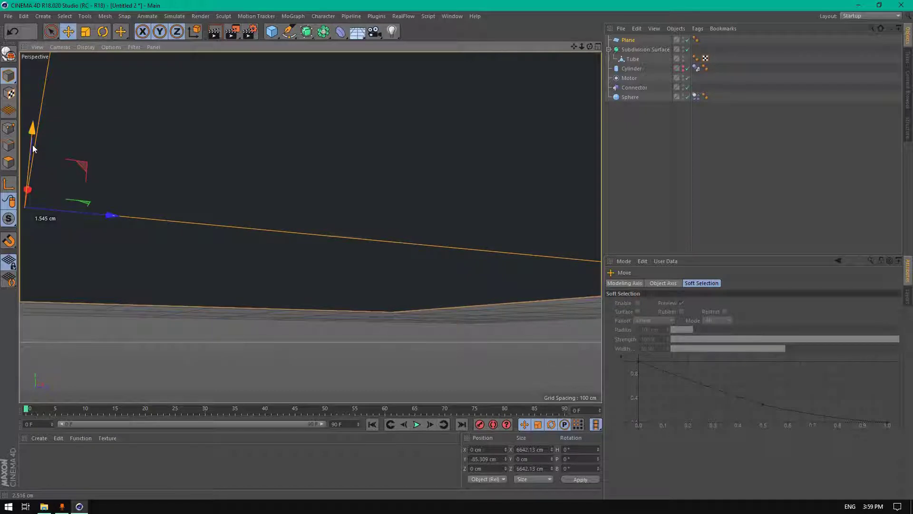
Give the ground plane a Collider Body simulation tag.
left_click_drag(588, 46, 457, 250)
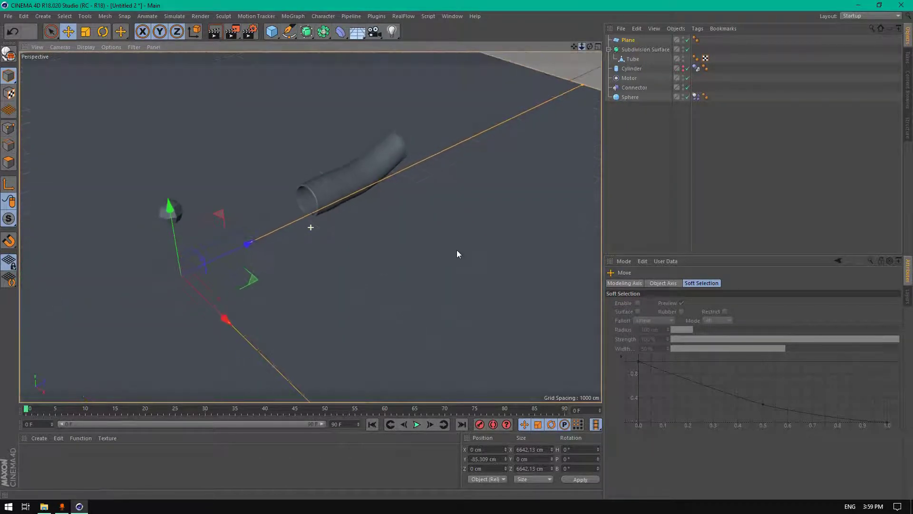
right_click(626, 42)
mouse_move(708, 136)
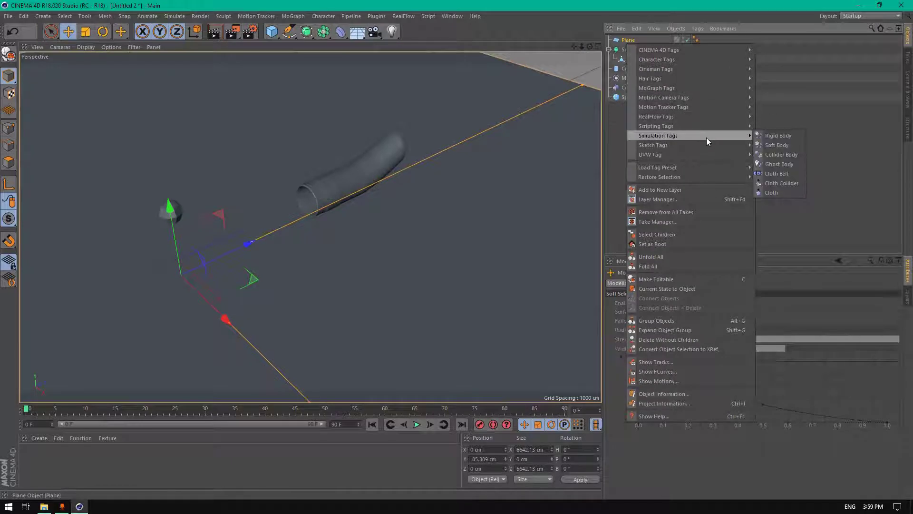
left_click(769, 155)
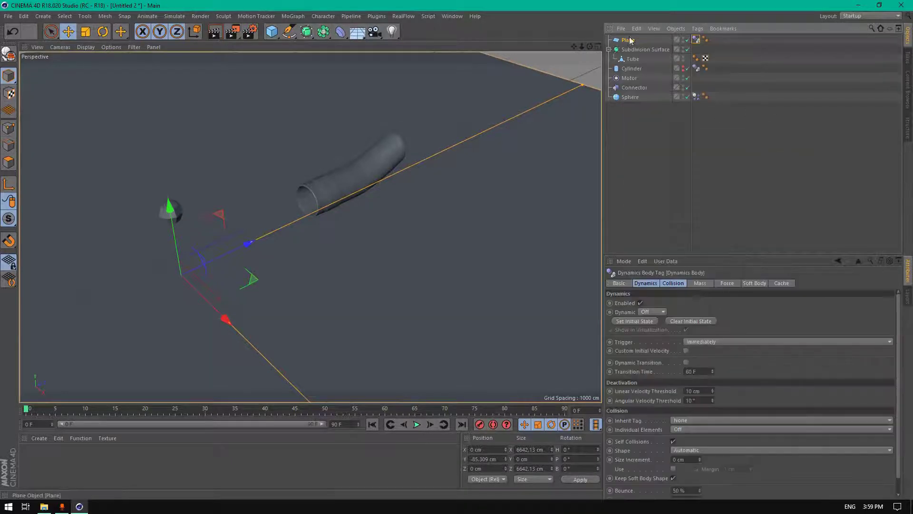
Add a particle Emitter at the top level of the object hierarchy, and reorder the sphere directly beneath it and the plane last.
left_click_drag(590, 46, 565, 34)
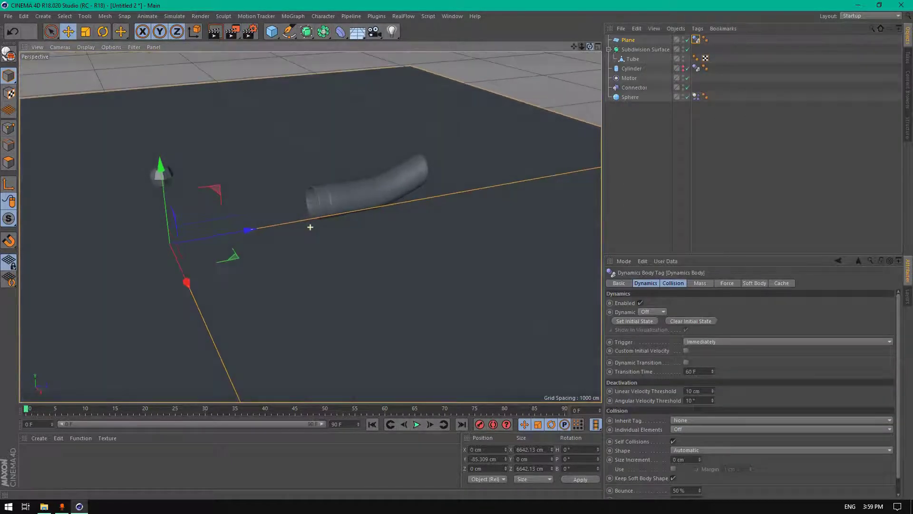
left_click(632, 59)
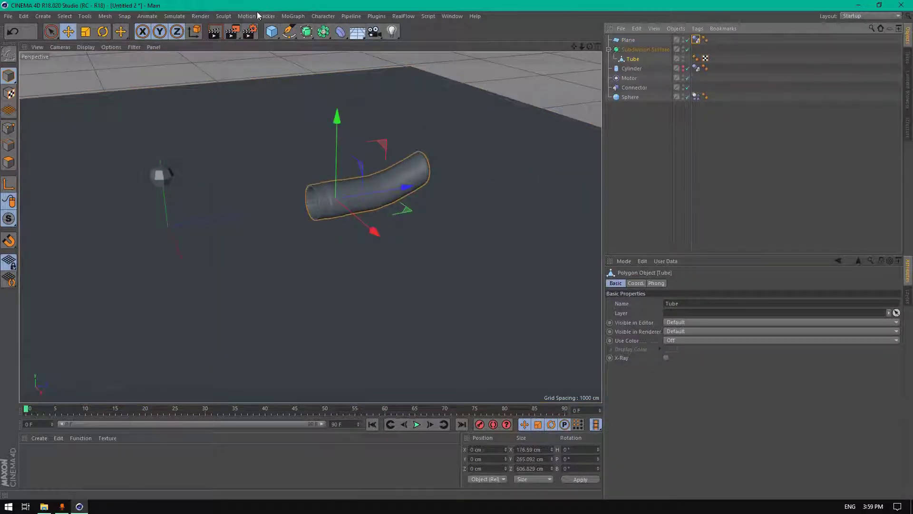
left_click(174, 17)
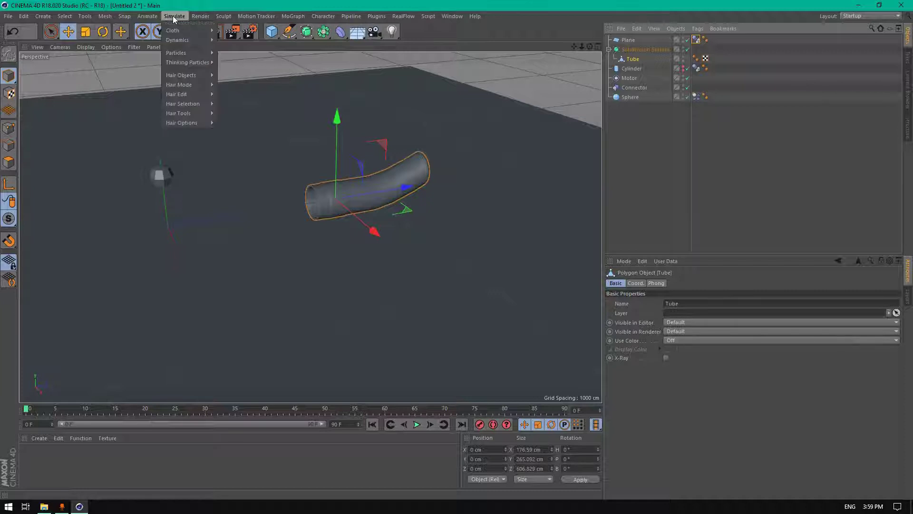
mouse_move(190, 52)
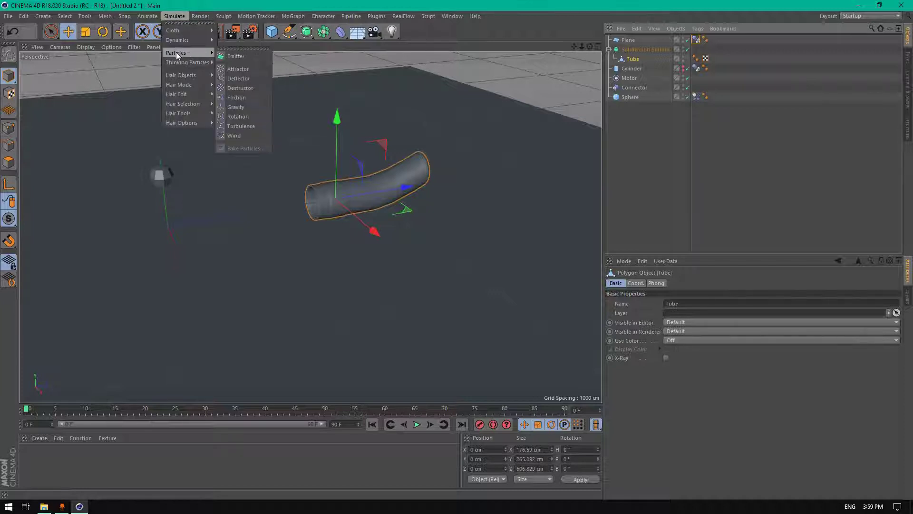
left_click(231, 56)
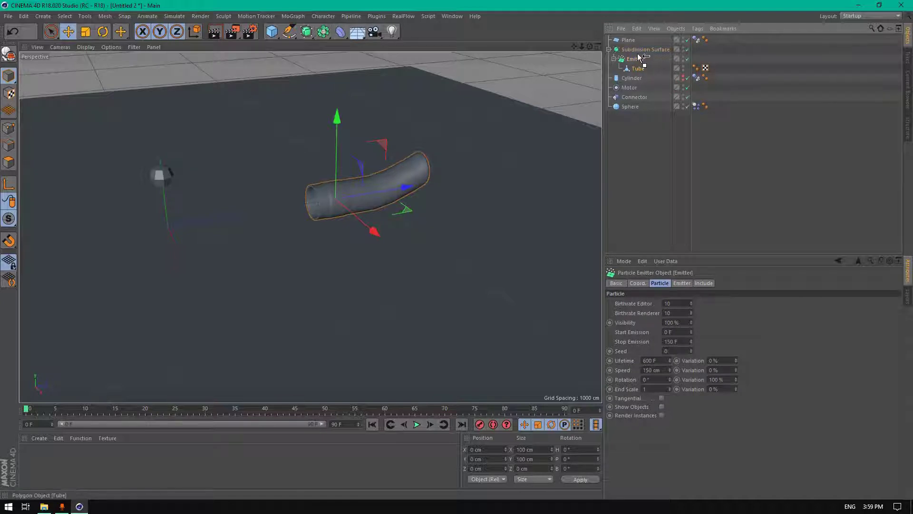
left_click_drag(640, 58, 631, 41)
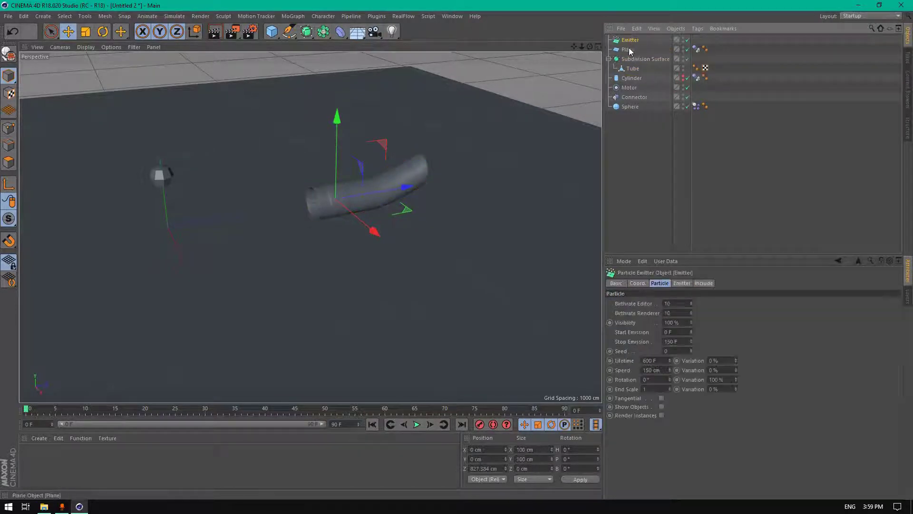
left_click_drag(632, 103, 626, 109)
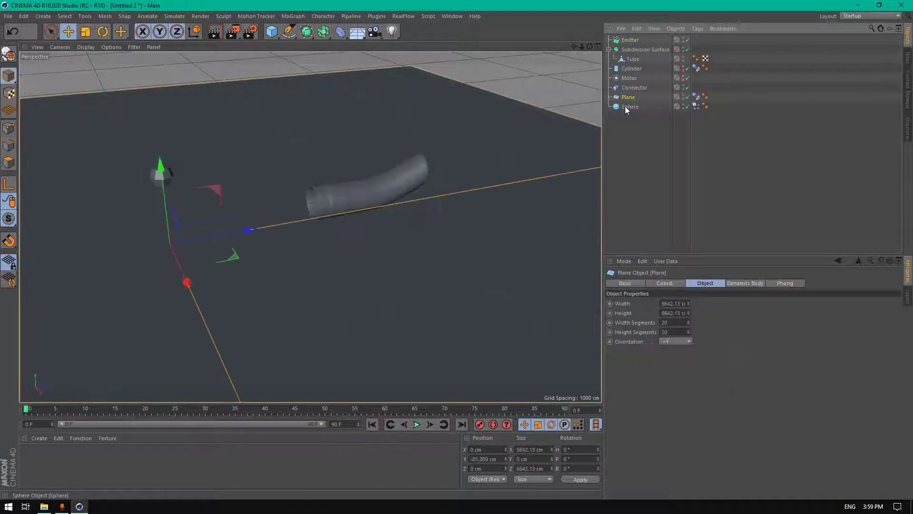
left_click_drag(629, 46, 630, 45)
Turn the emitter to a heading of -180° and position it just inside the tube's opening at about Z 793.3 cm.
left_click(630, 40)
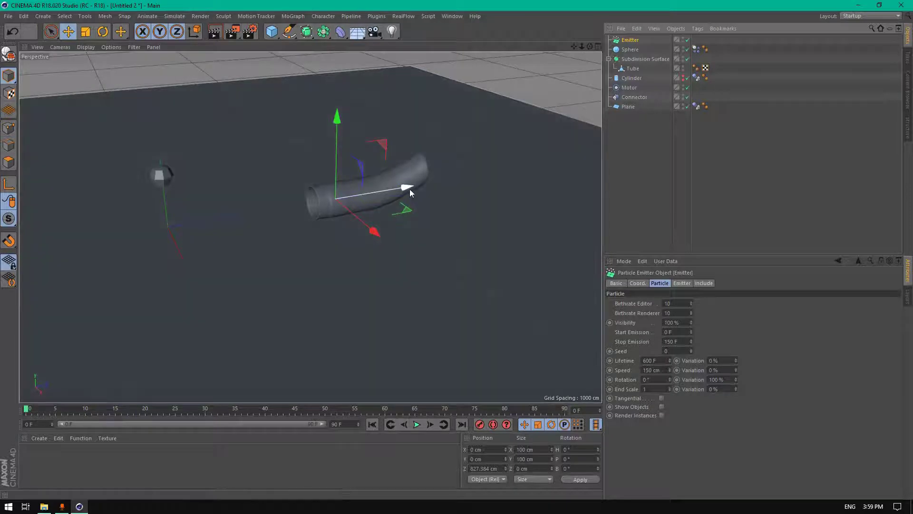
left_click_drag(410, 190, 356, 191)
key("r")
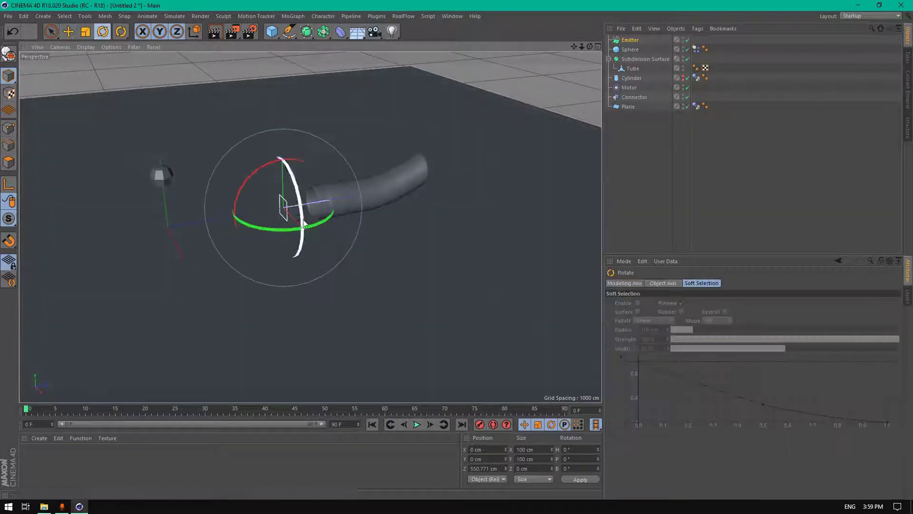
left_click_drag(280, 230, 281, 156)
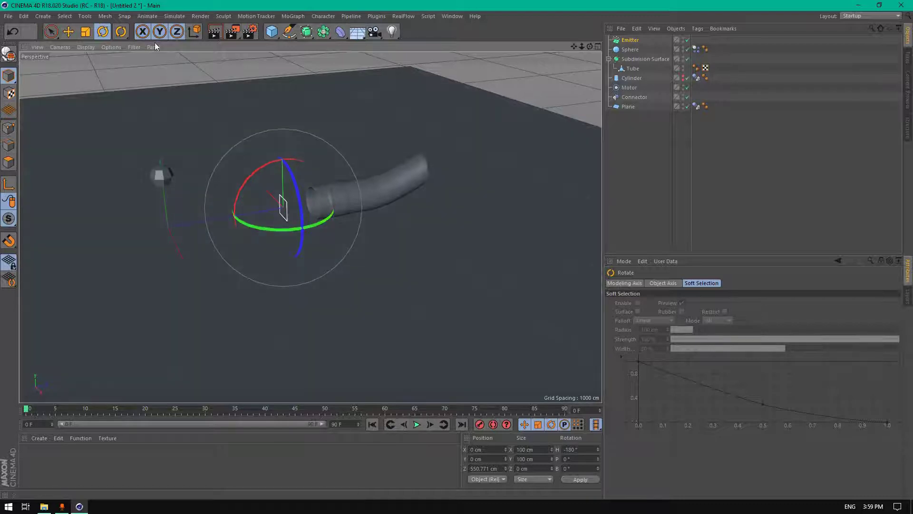
left_click(70, 31)
left_click_drag(197, 219, 252, 214)
left_click_drag(589, 47, 500, 50)
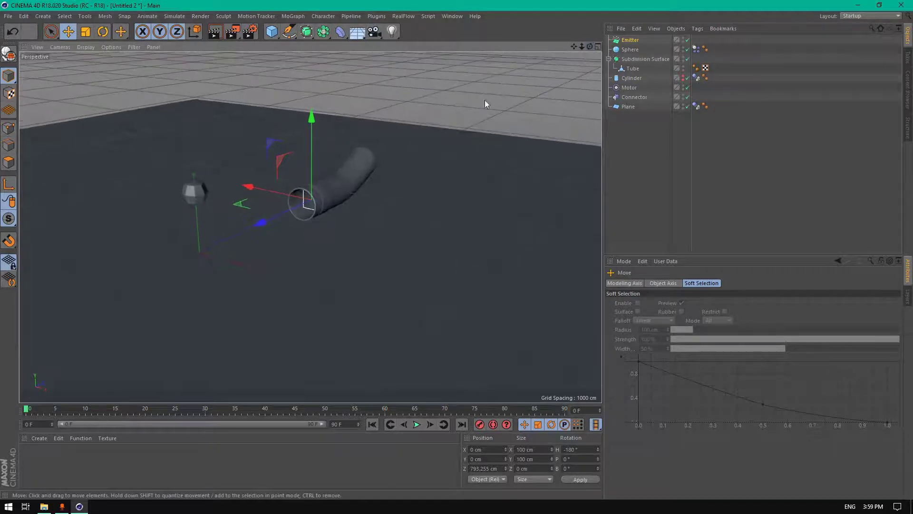
scroll(238, 219, "up", 5)
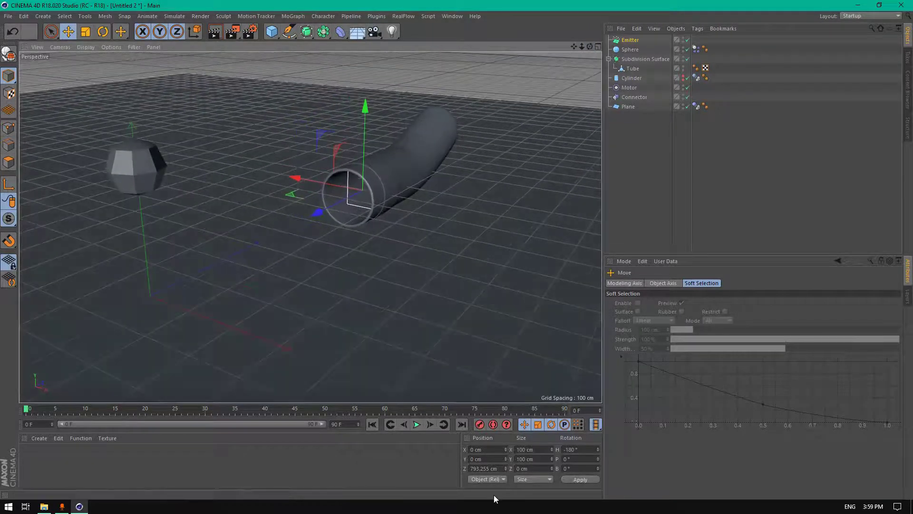
Preview the particle emission, rewind to the start, and extend the timeline to 300 frames.
left_click(417, 425)
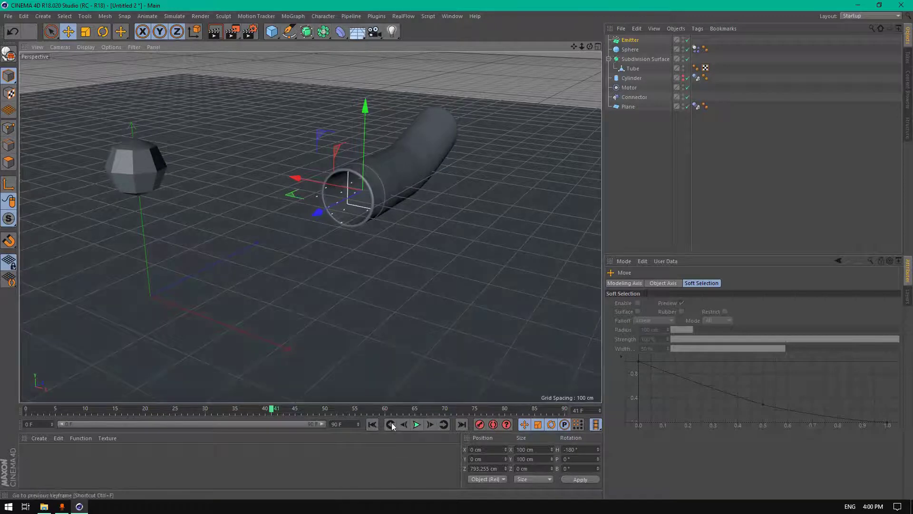
left_click(373, 423)
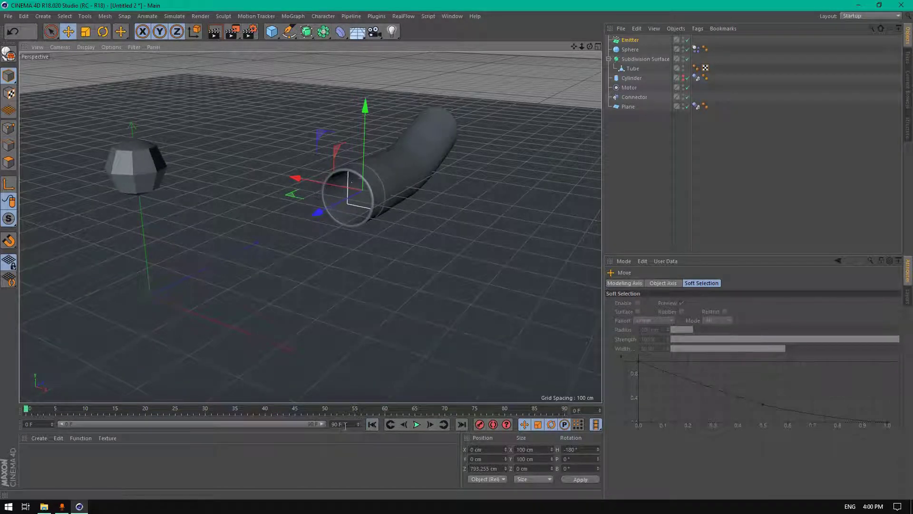
type("30000")
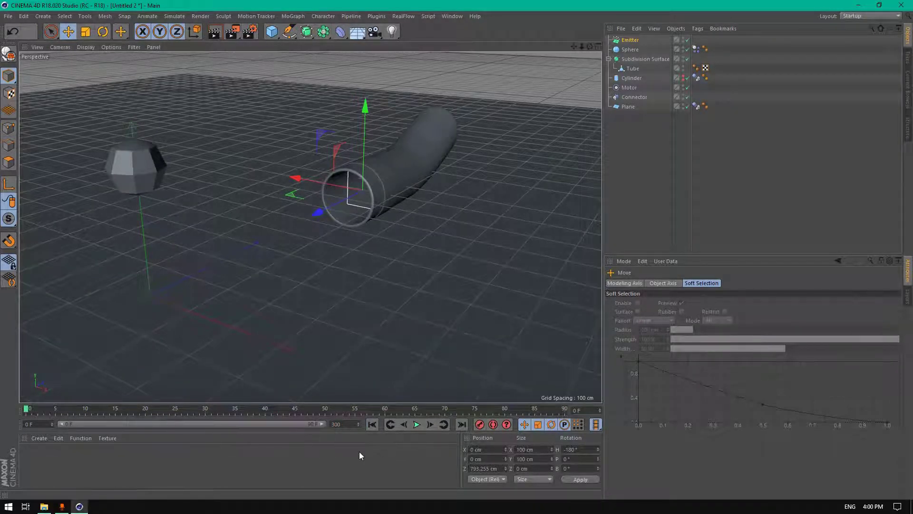
key("Return")
left_click_drag(147, 424, 367, 432)
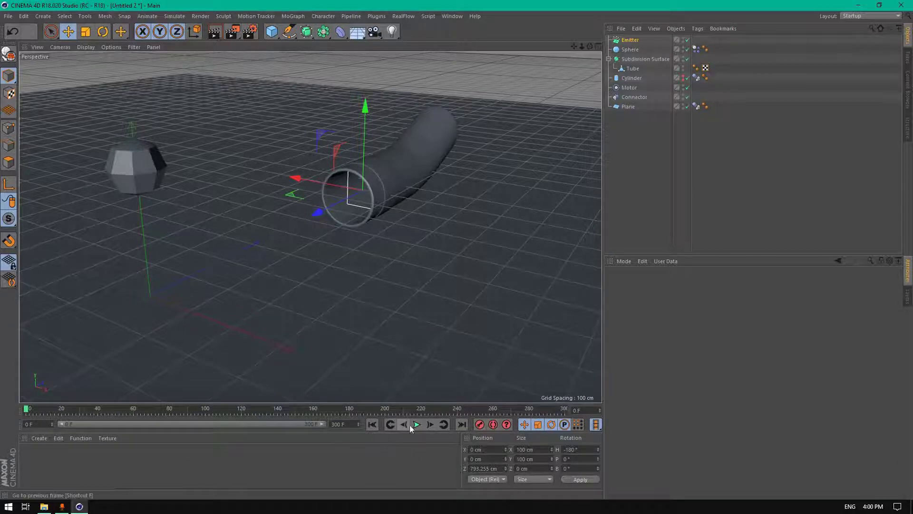
Add a sphere, shrink its radius to about 13 cm, and place it in front of the tube's opening at about Z 513.2 cm.
left_click(631, 42)
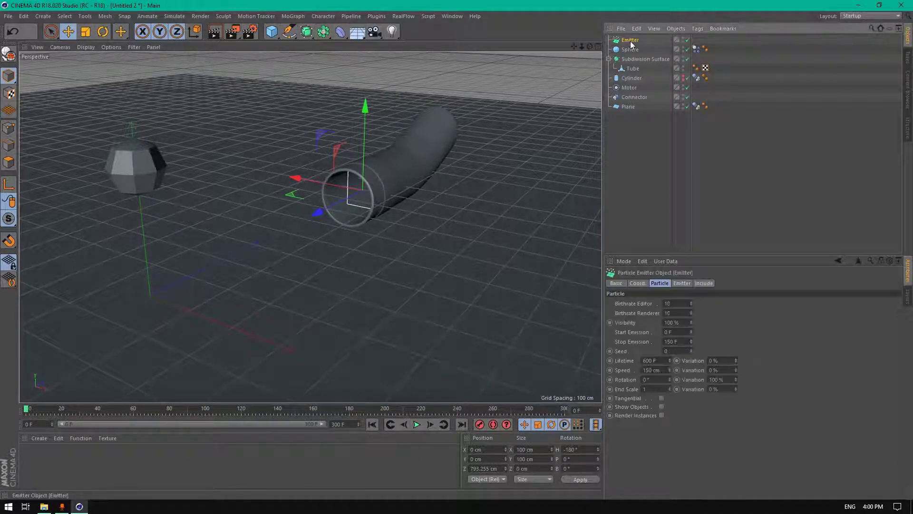
left_click(272, 35)
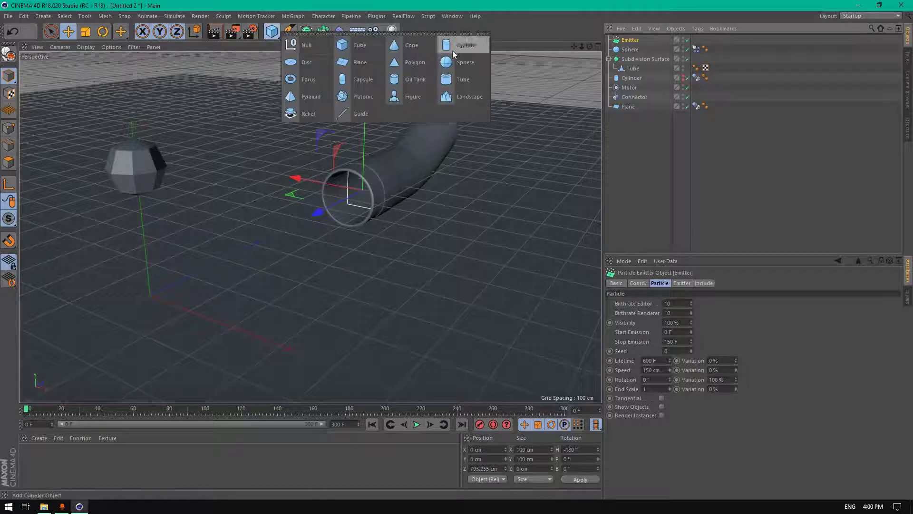
left_click(461, 63)
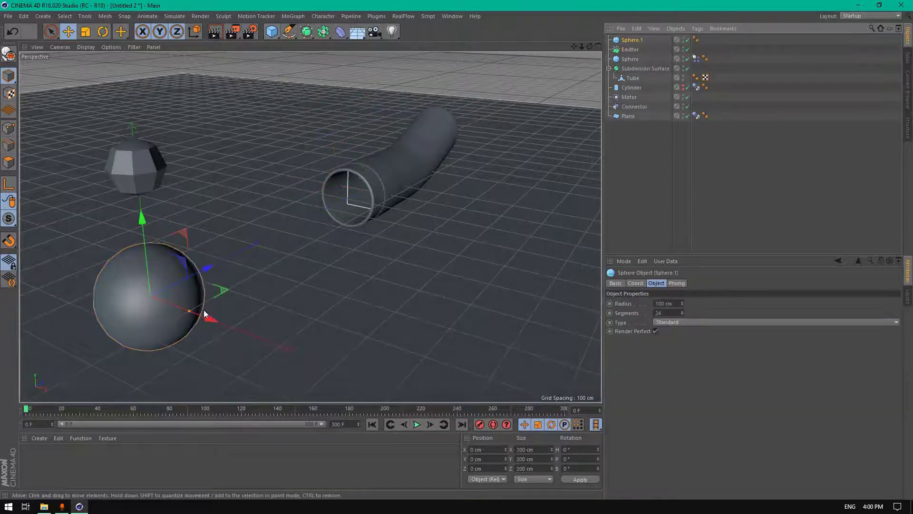
left_click_drag(192, 311, 160, 302)
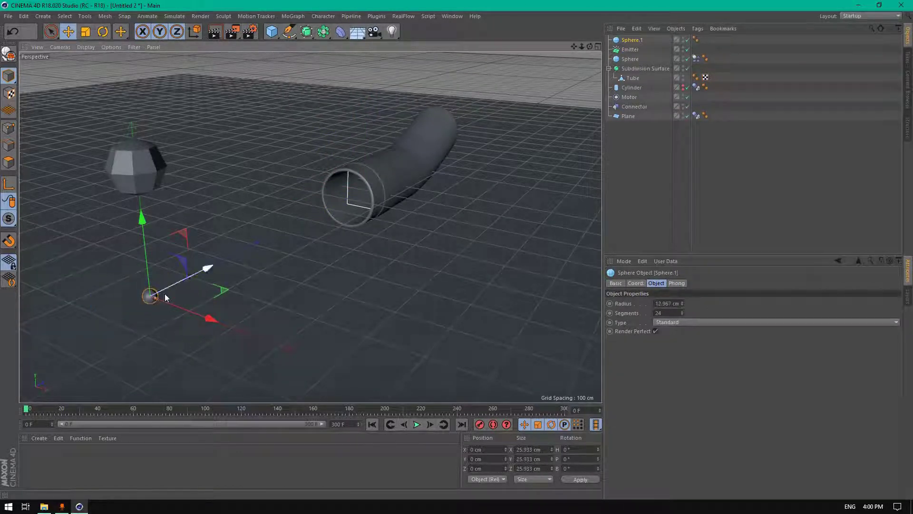
left_click_drag(207, 272, 366, 211)
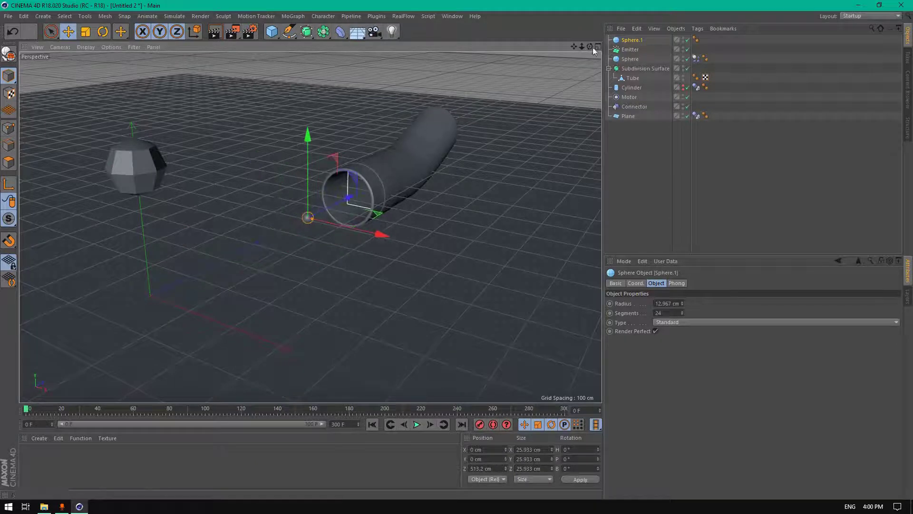
left_click_drag(590, 46, 566, 62)
left_click_drag(310, 227, 315, 225)
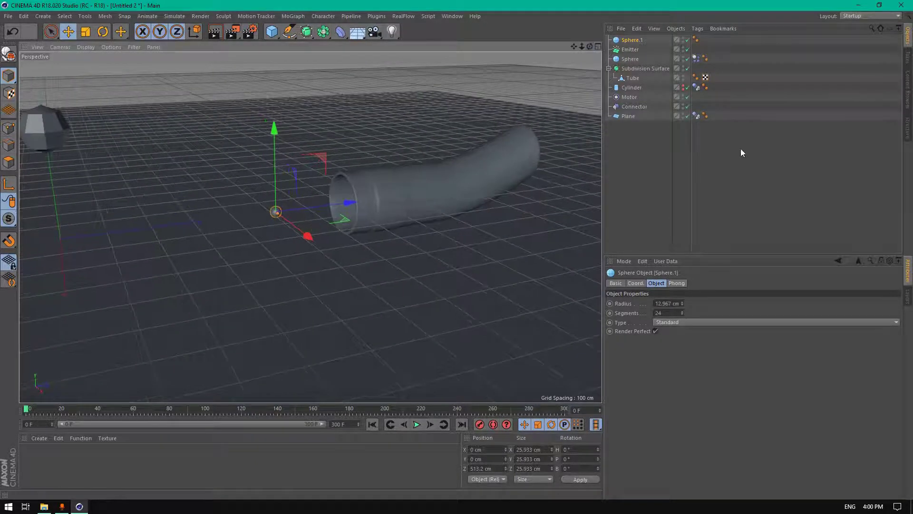
Adjust the small sphere's segment count and nest the sphere under the Emitter.
double_click(671, 313)
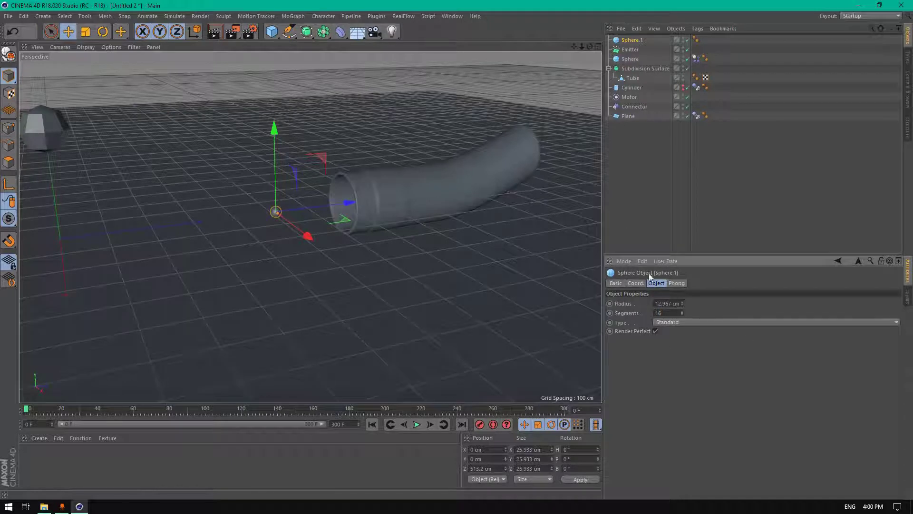
double_click(666, 312)
type("2")
key("Return")
left_click_drag(636, 42, 633, 51)
Enable Show Objects on the emitter and play the animation from the start to preview the emitted spheres.
left_click(635, 41)
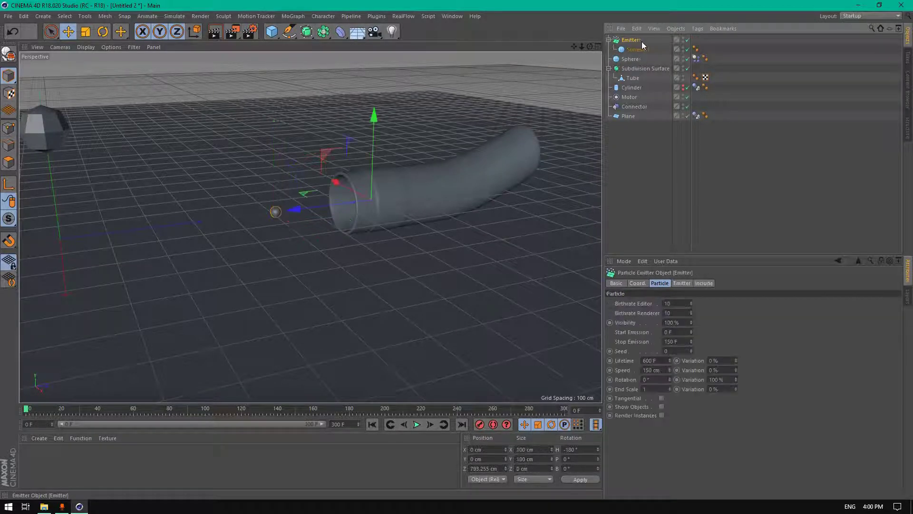
left_click(416, 425)
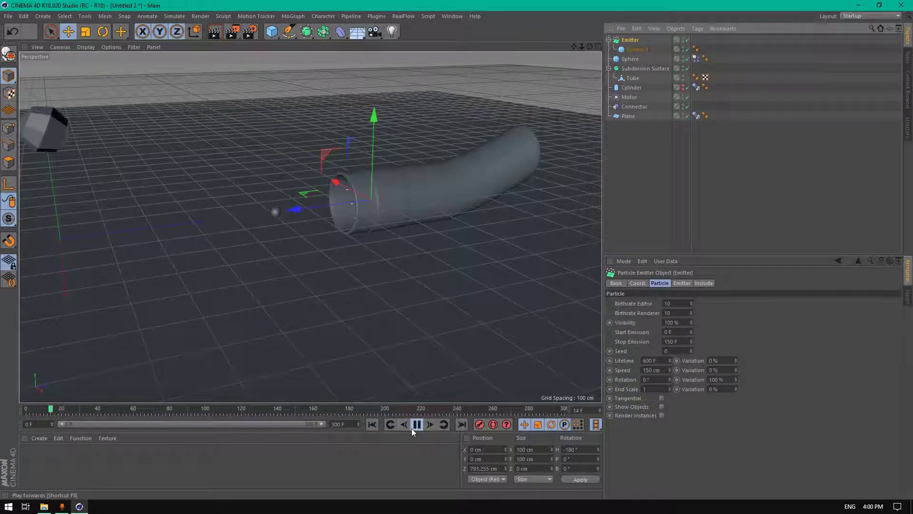
left_click(661, 407)
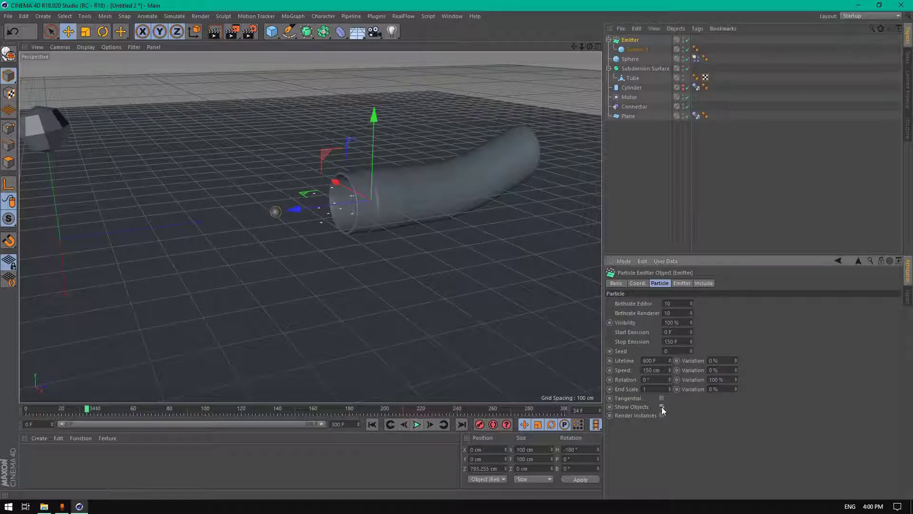
left_click(372, 425)
left_click(417, 425)
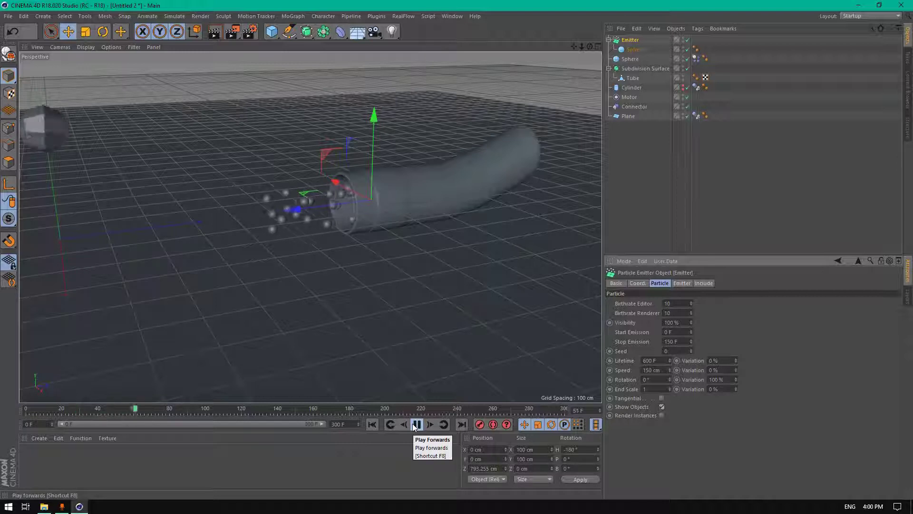
left_click(416, 424)
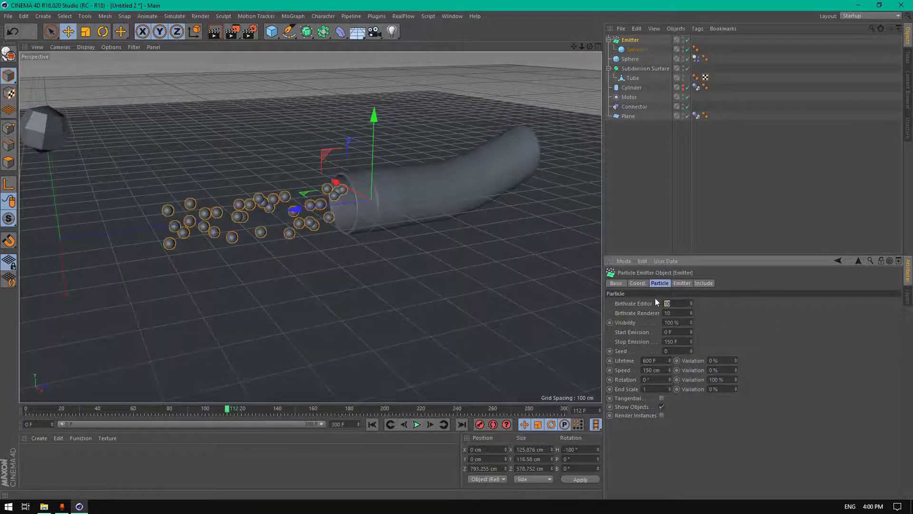
Set the emitter's editor birthrate to 15 and its stop emission to 200 F, preview the animation, and rewind it.
double_click(683, 303)
type("15")
key("Return")
type("200")
key("Return")
left_click(378, 425)
left_click(417, 425)
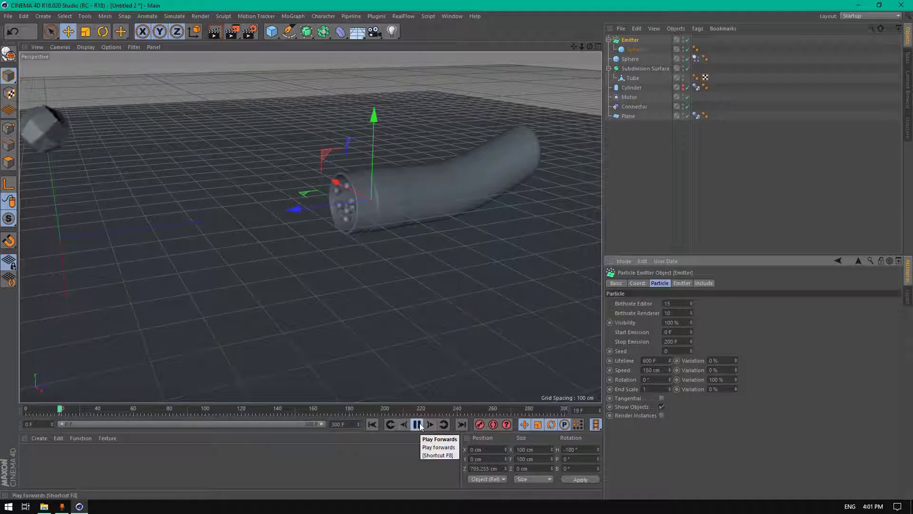
left_click(419, 426)
left_click(374, 424)
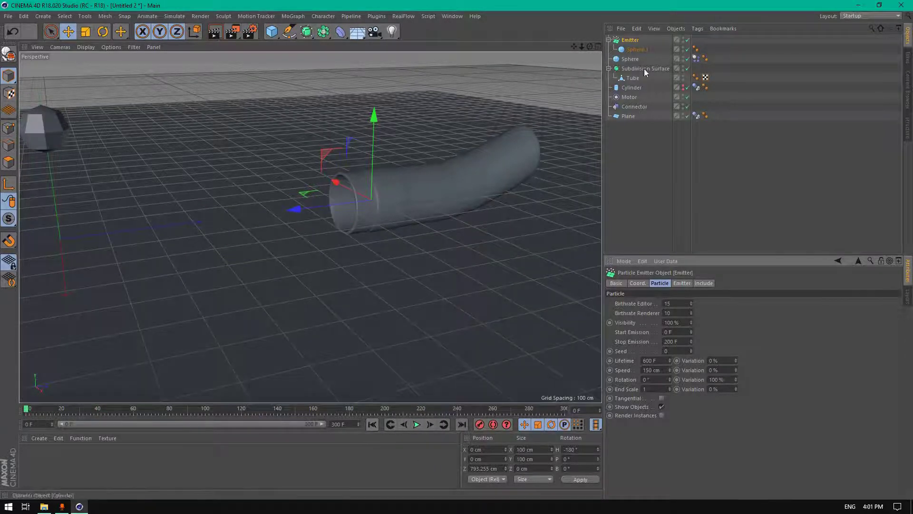
Give the emitter's small sphere a Rigid Body simulation tag, show its collision settings, and play the simulation.
left_click(632, 49)
right_click(632, 49)
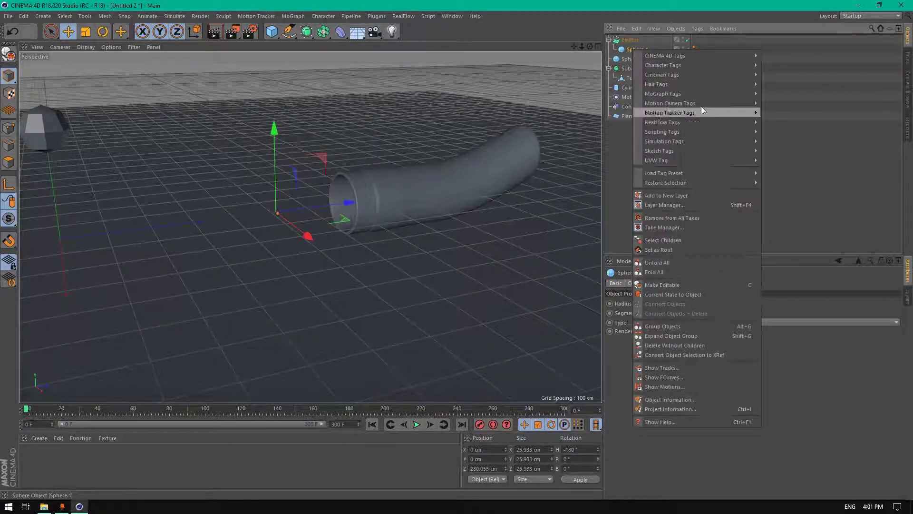
mouse_move(748, 141)
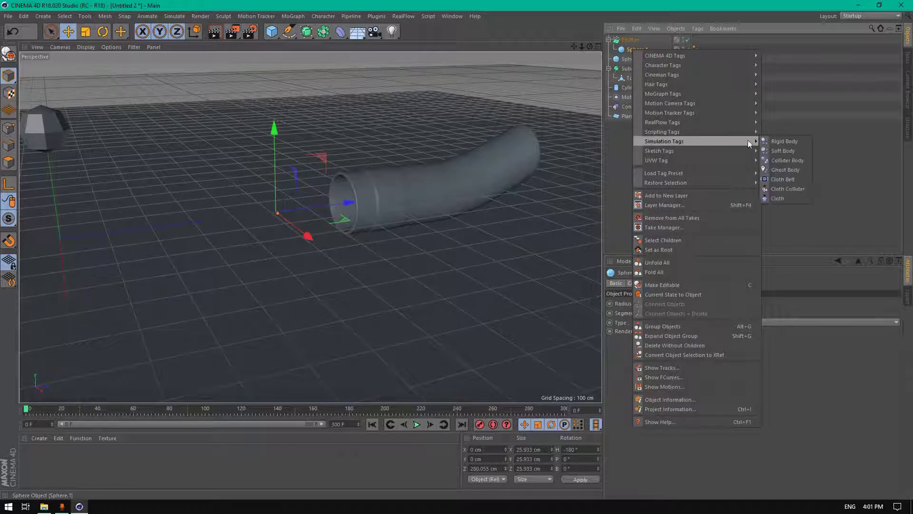
left_click(781, 142)
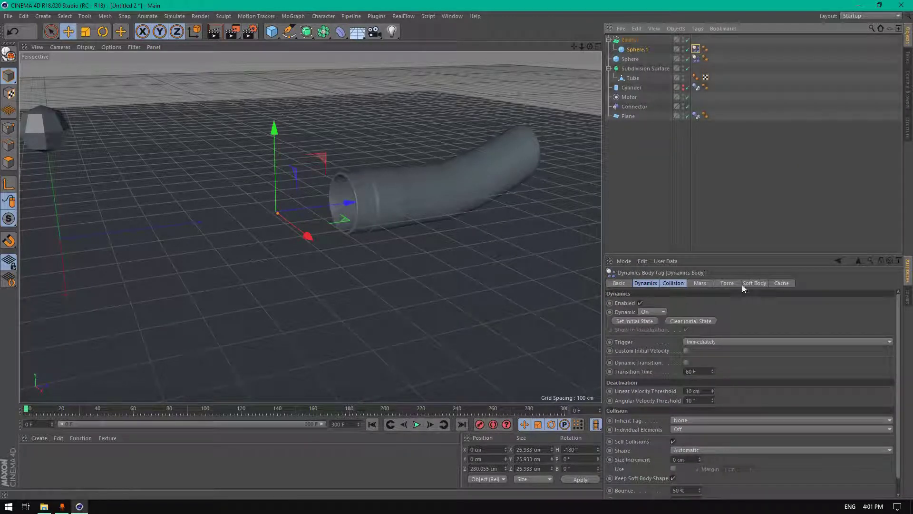
left_click(674, 283)
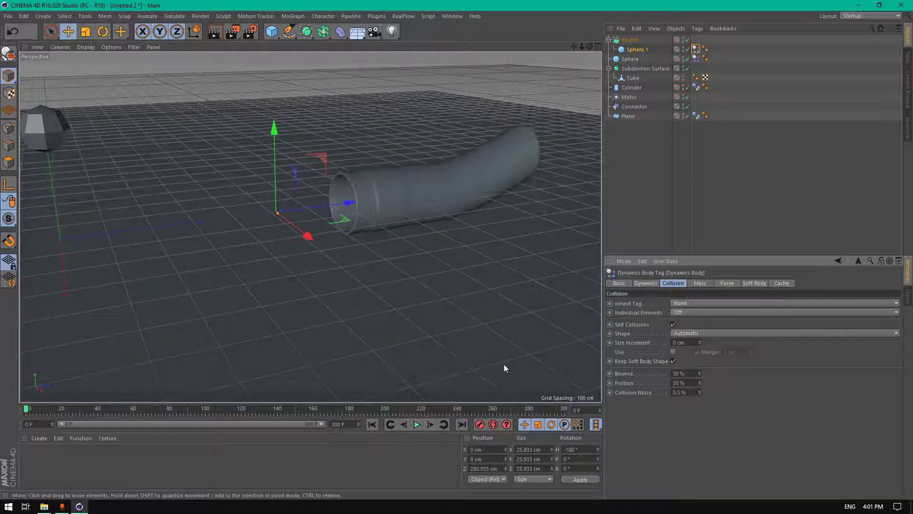
left_click(416, 424)
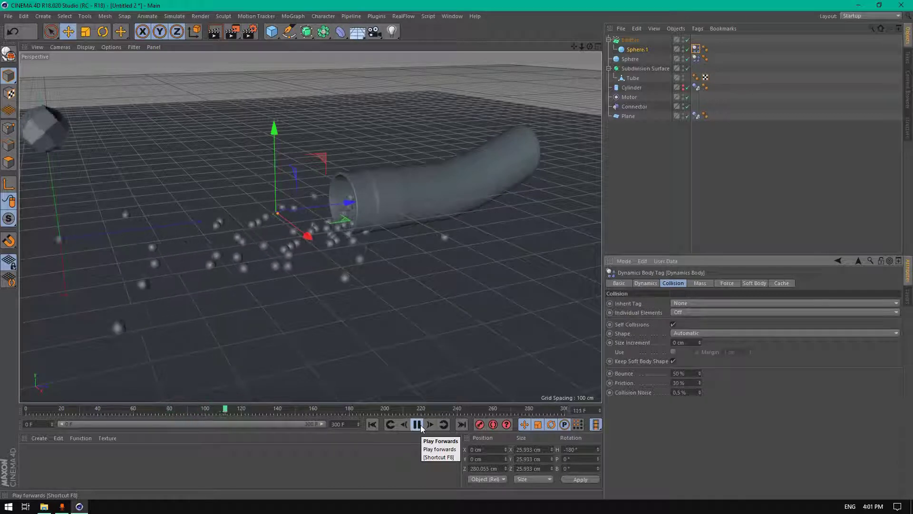
Stop and rewind the simulation, and lower the low-poly sphere, Cylinder, Motor and Connector together to a height of about 151 cm.
left_click(417, 424)
scroll(310, 227, "down", 4)
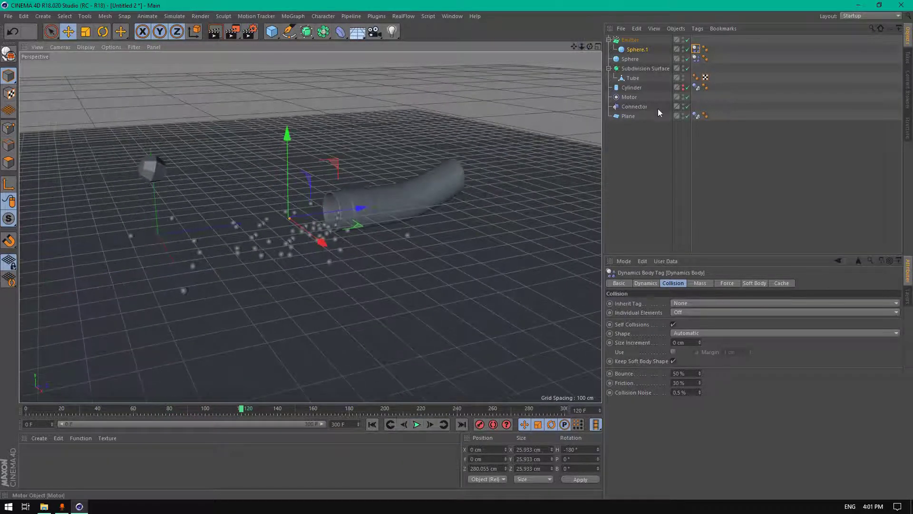
left_click_drag(663, 107, 611, 86)
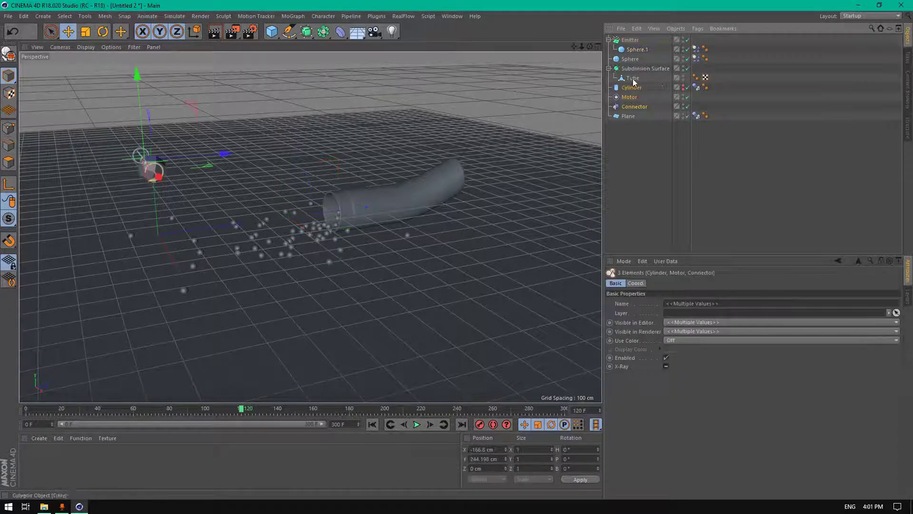
left_click(629, 60, "ctrl")
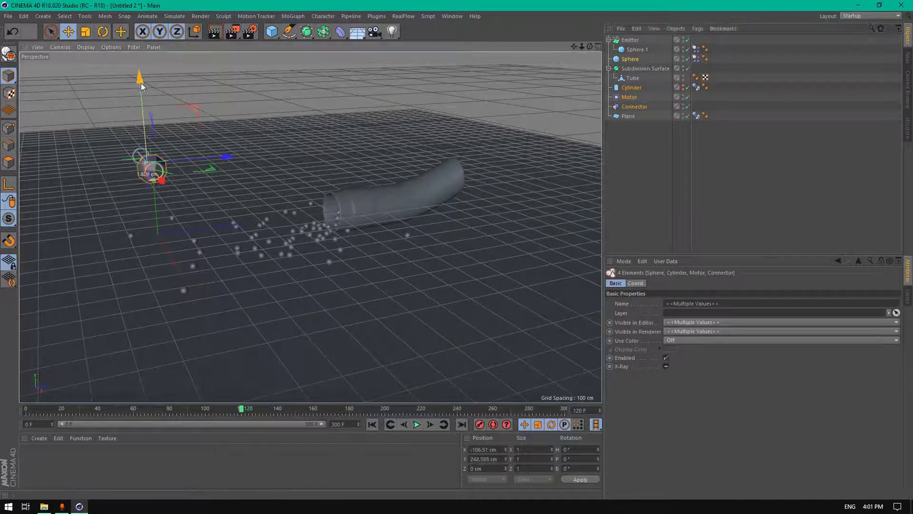
left_click_drag(141, 82, 139, 97)
left_click(13, 32)
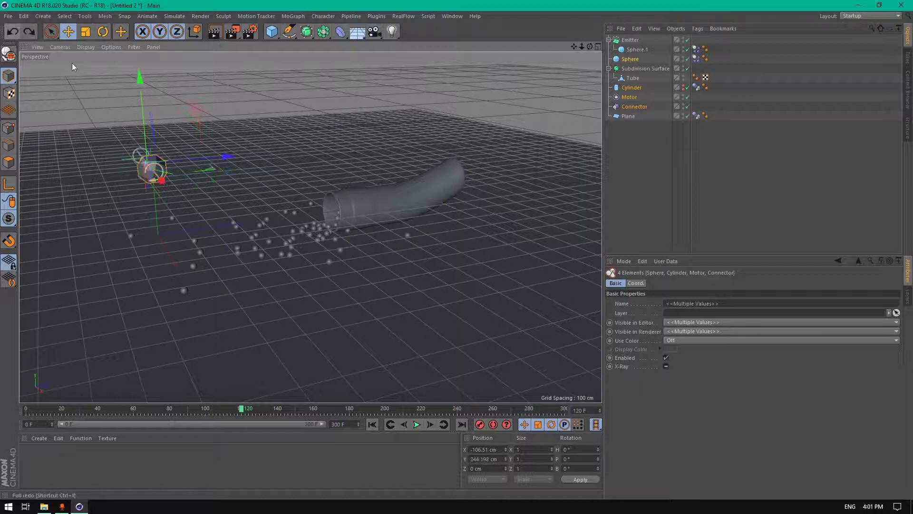
left_click(369, 422)
left_click_drag(141, 79, 144, 105)
Shift the selected sphere, Cylinder, Motor and Connector along Z towards the tube, to a Z position of about 49 cm.
left_click_drag(203, 182, 225, 181)
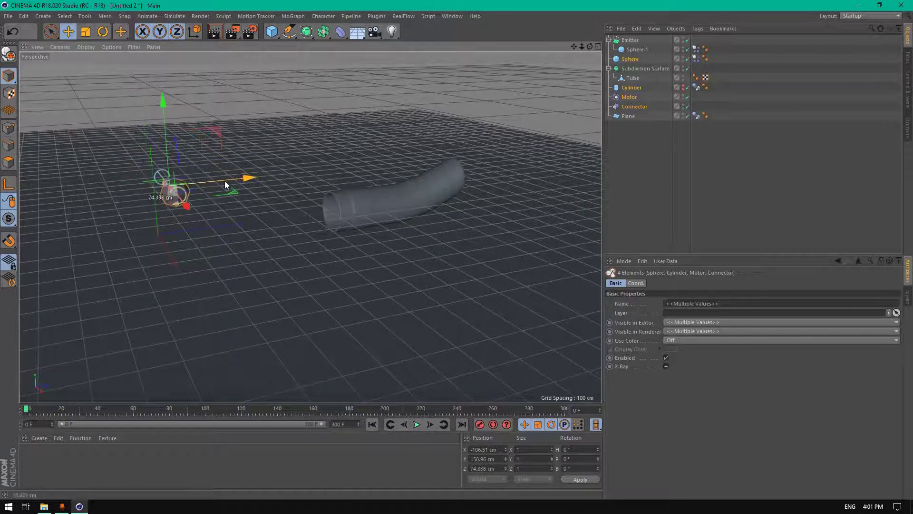
left_click_drag(589, 46, 571, 52)
left_click_drag(310, 227, 310, 224)
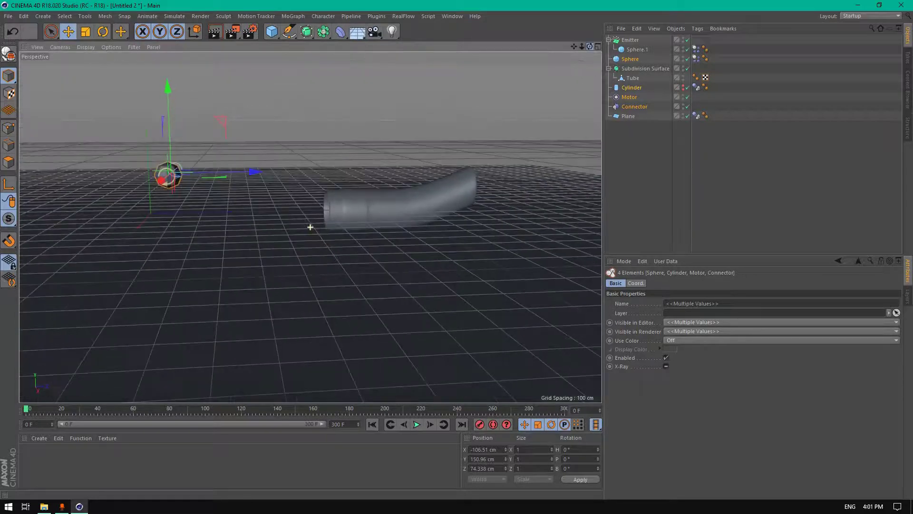
mouse_move(252, 173)
left_mouse_down()
mouse_move(263, 176)
mouse_move(247, 170)
left_mouse_up()
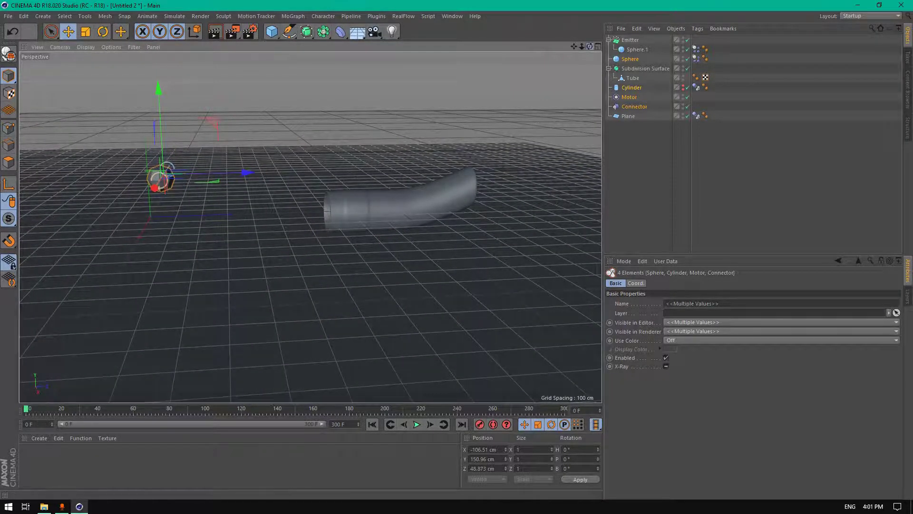
left_click_drag(590, 47, 608, 51)
left_click_drag(336, 195, 352, 197, "alt")
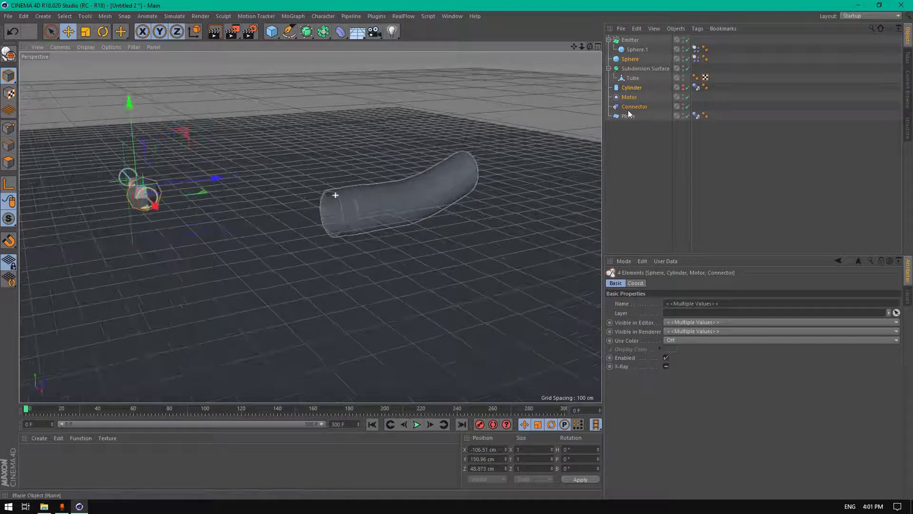
Play the simulation briefly and examine how the emitted small spheres leave the tube's mouth.
left_click(631, 50)
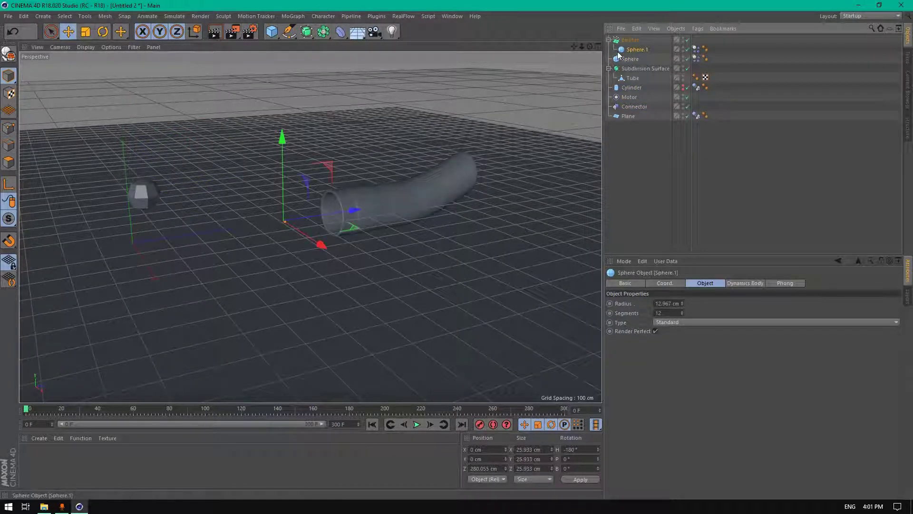
scroll(297, 210, "up", 2)
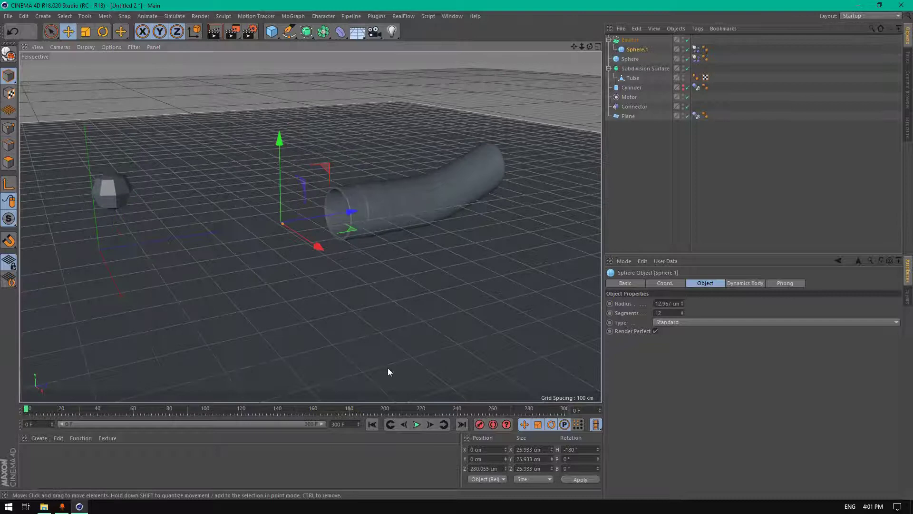
left_click(416, 425)
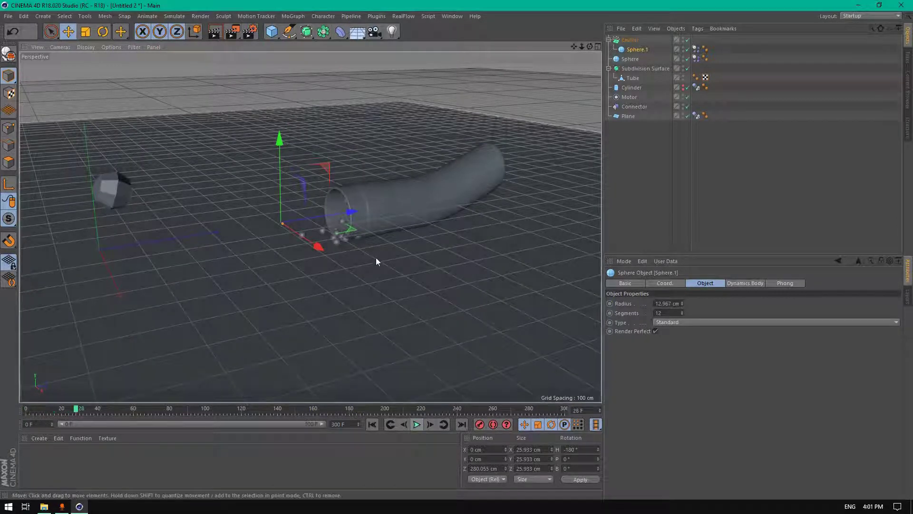
scroll(353, 231, "up", 5)
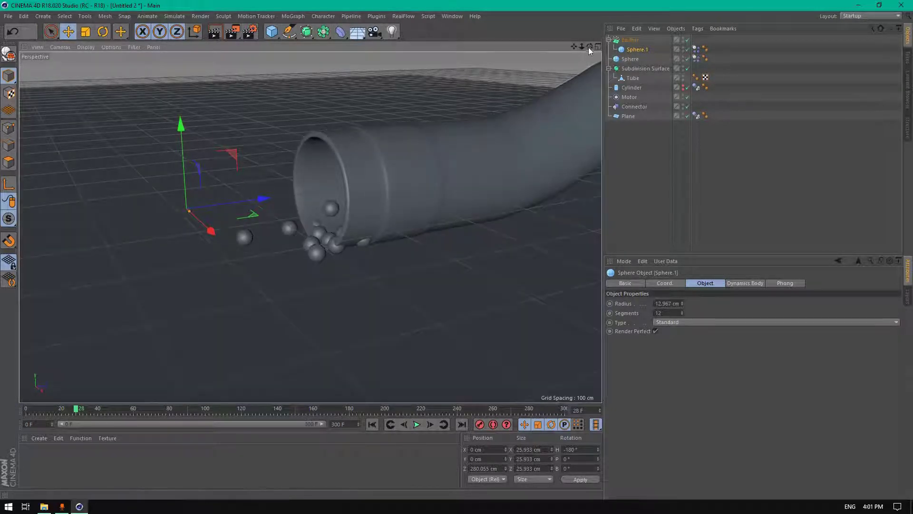
mouse_move(590, 46)
left_mouse_down()
mouse_move(578, 50)
mouse_move(611, 45)
mouse_move(586, 52)
mouse_move(600, 48)
mouse_move(597, 58)
left_mouse_up()
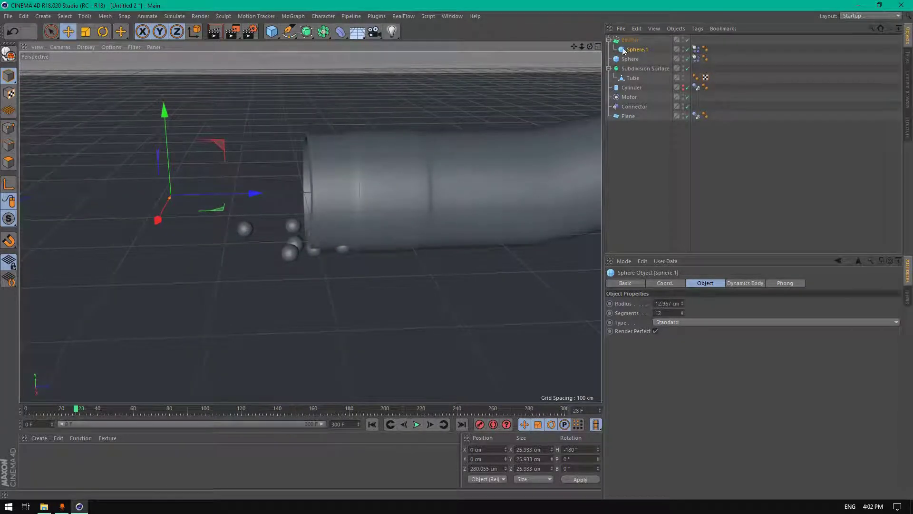
Give the Tube a Collider Body simulation tag and replay the simulation from the start.
right_click(629, 79)
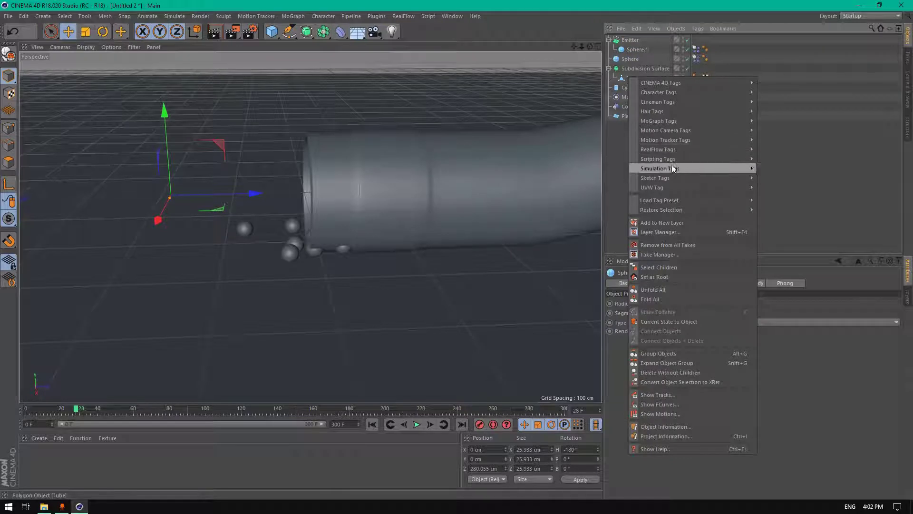
mouse_move(673, 169)
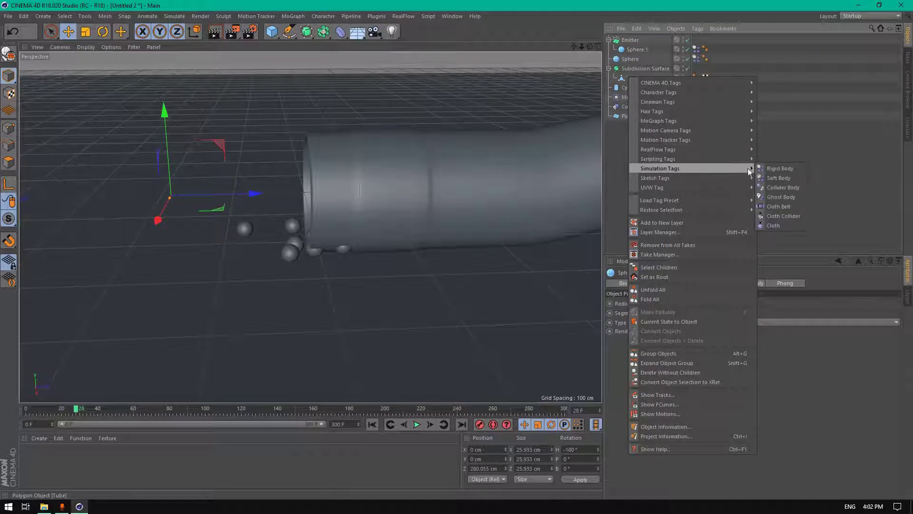
left_click(780, 189)
left_click_drag(590, 46, 456, 253)
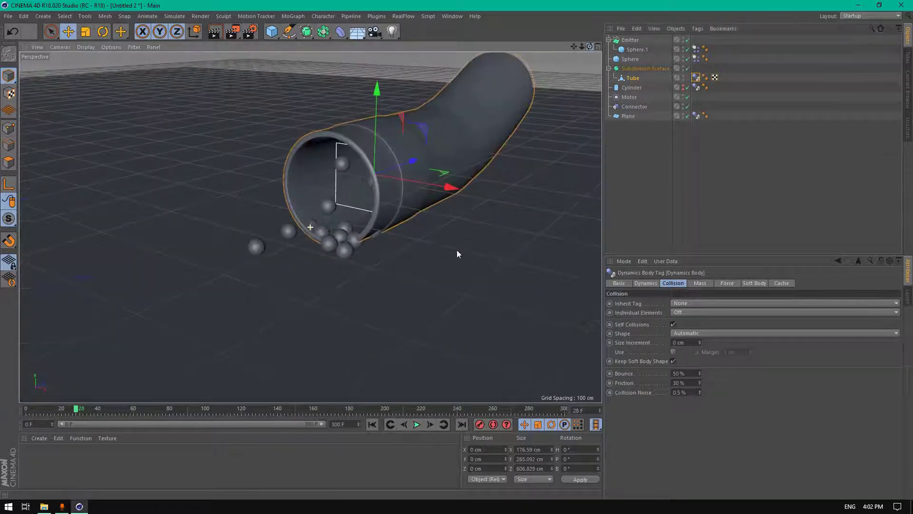
left_click(372, 424)
left_click(418, 424)
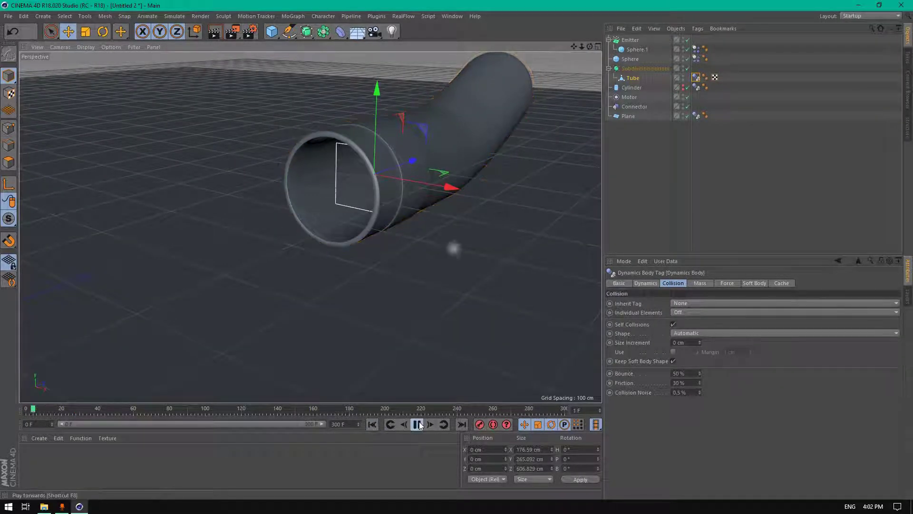
left_click(418, 424)
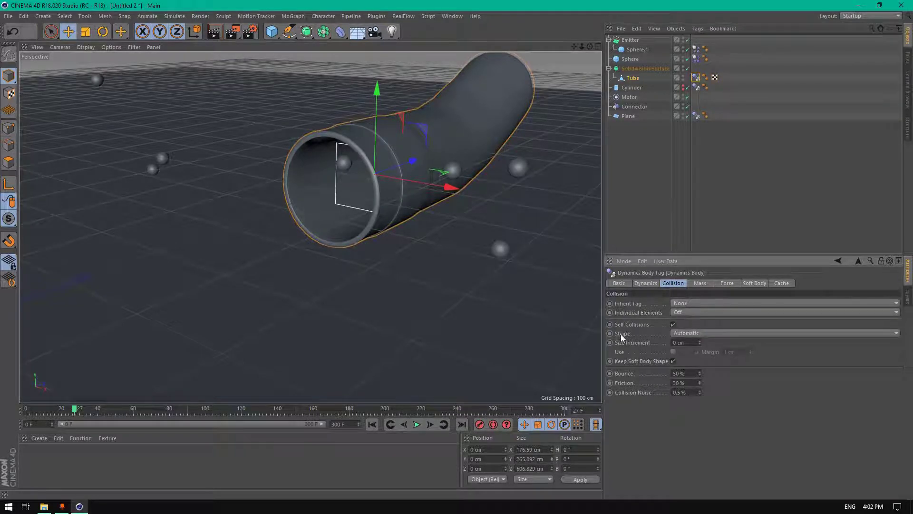
Set the Tube's collision shape to Static Mesh, preview the simulation, and rewind it to the first frame.
left_click(698, 333)
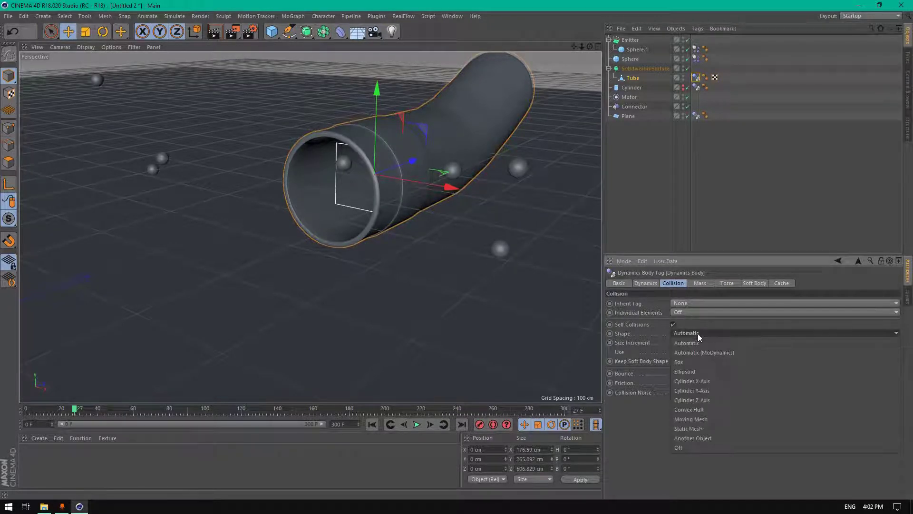
left_click(695, 426)
left_click(390, 425)
left_click(415, 424)
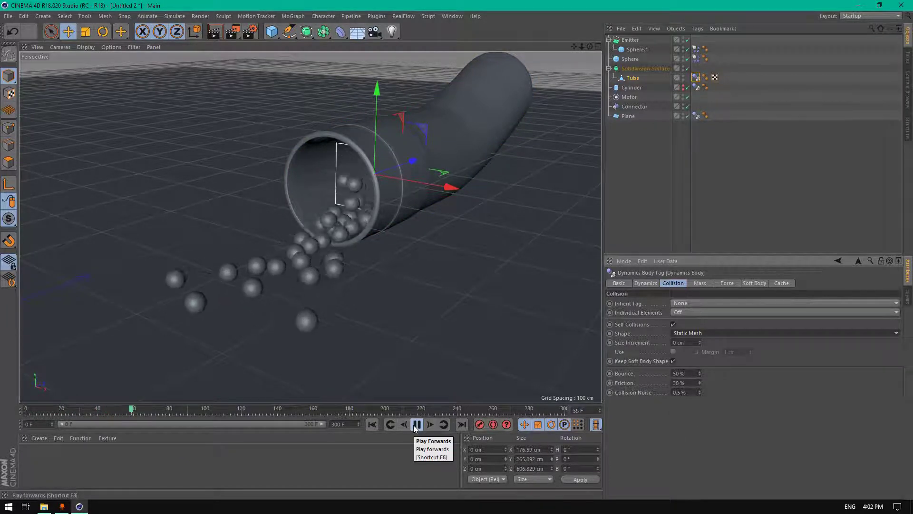
left_click(415, 428)
left_click_drag(581, 47, 637, 35)
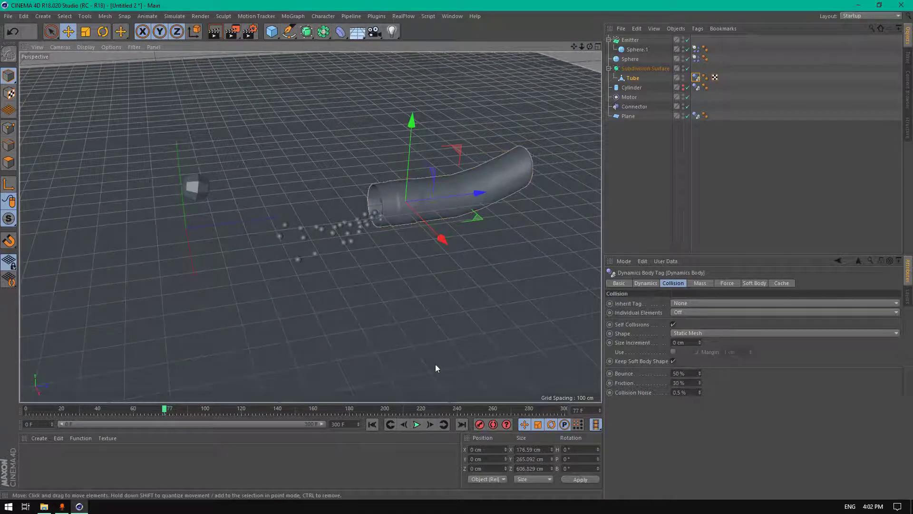
left_click(372, 425)
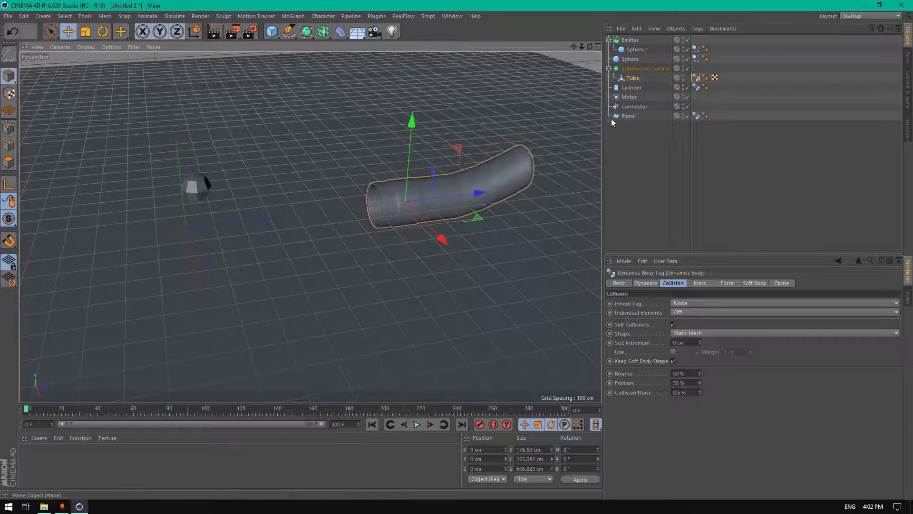
Rename the low-poly sphere as attractor.
left_click(631, 61)
double_click(631, 60)
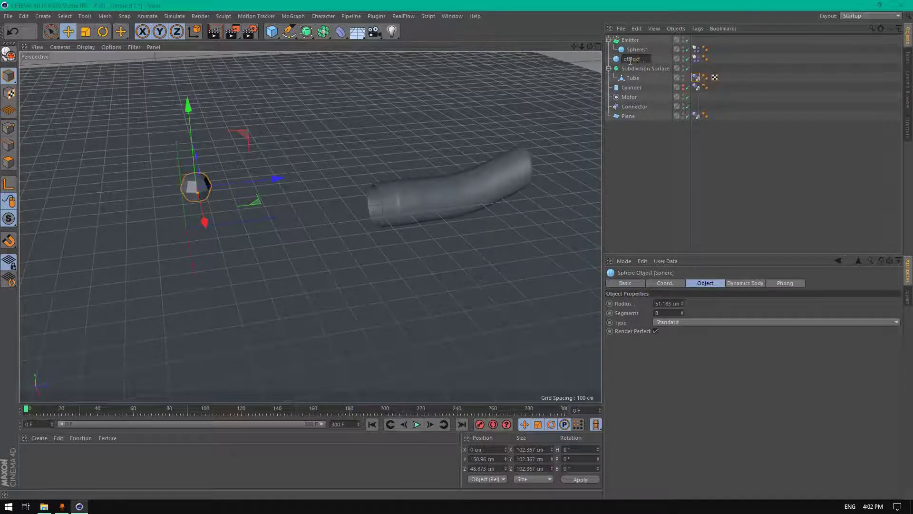
key("Return")
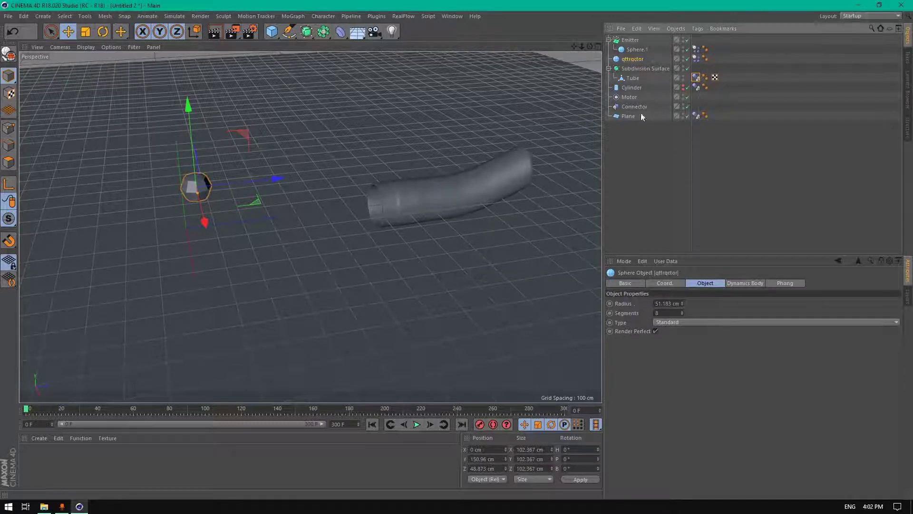
double_click(632, 59)
left_click(635, 59)
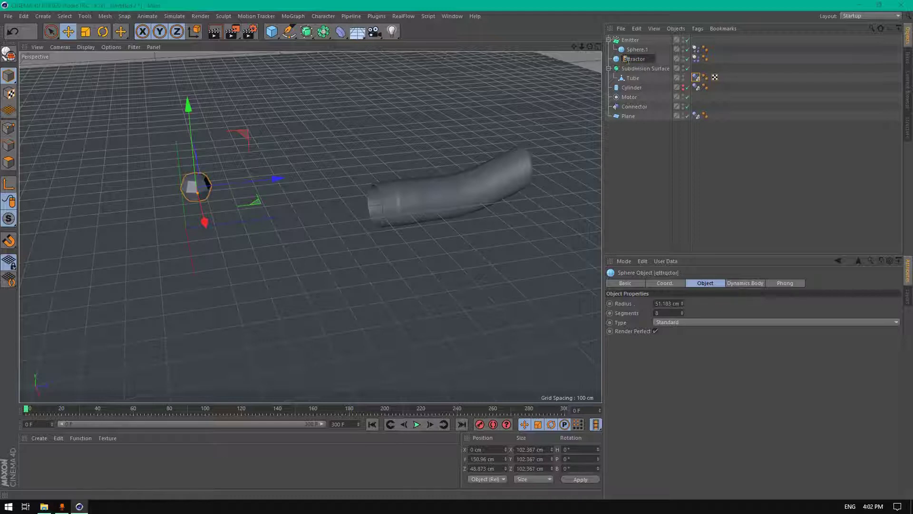
type("a")
left_click(658, 150)
Add a particle Attractor at the low-poly sphere's position and keep it as a separate, unparented object below that sphere.
left_click(172, 17)
mouse_move(190, 53)
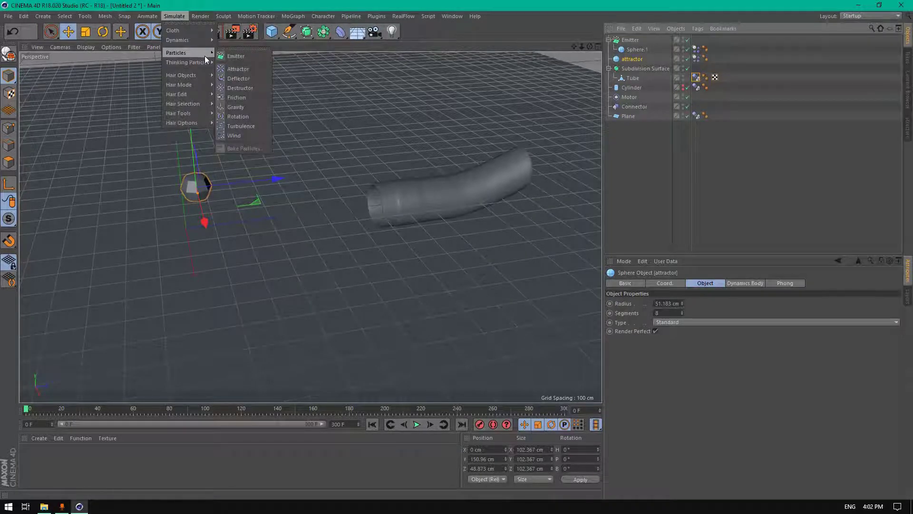
left_click(247, 71, "alt")
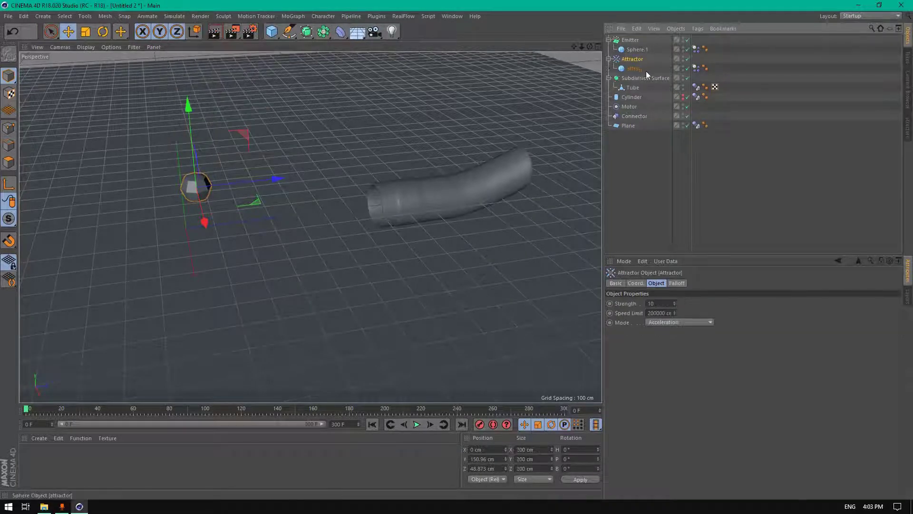
left_click_drag(637, 54, 633, 67)
left_click(632, 68)
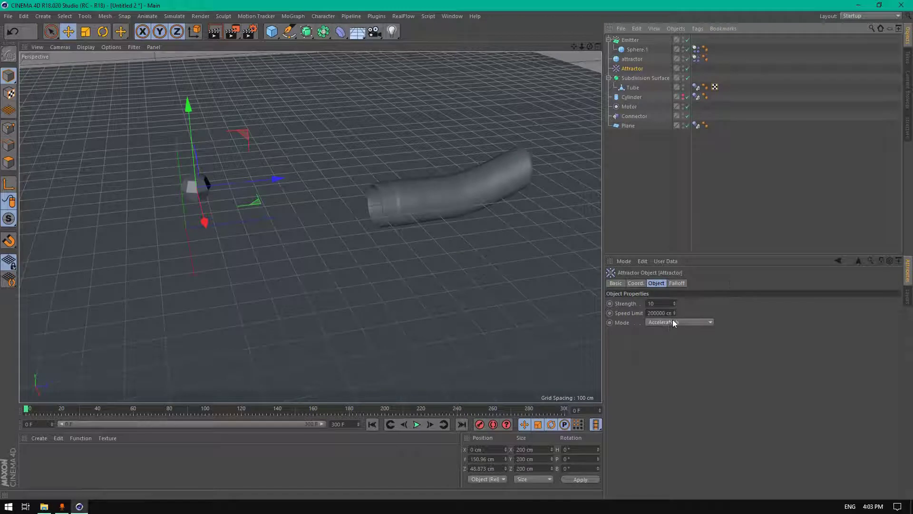
Set the Attractor's strength to 200, its speed limit to 100000 cm and its mode to Force.
double_click(655, 303)
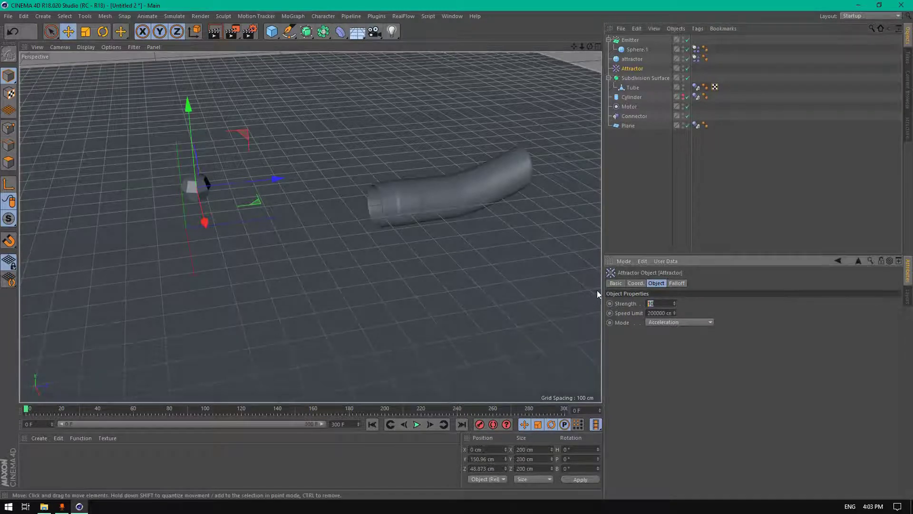
type("3")
key("Return")
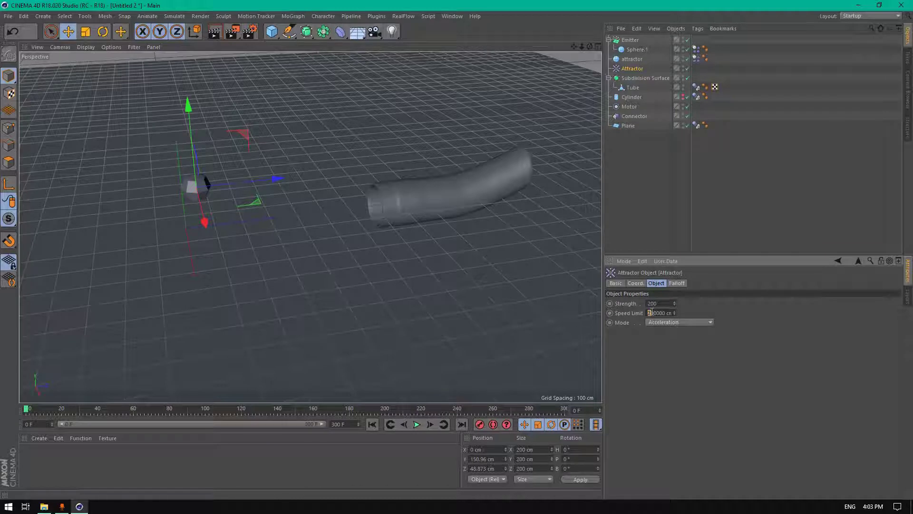
type("1")
left_click(681, 323)
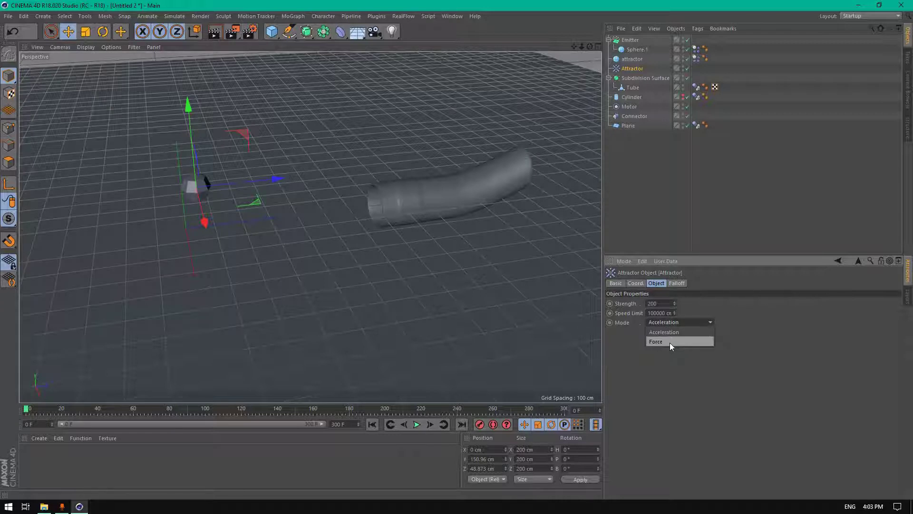
left_click(670, 343)
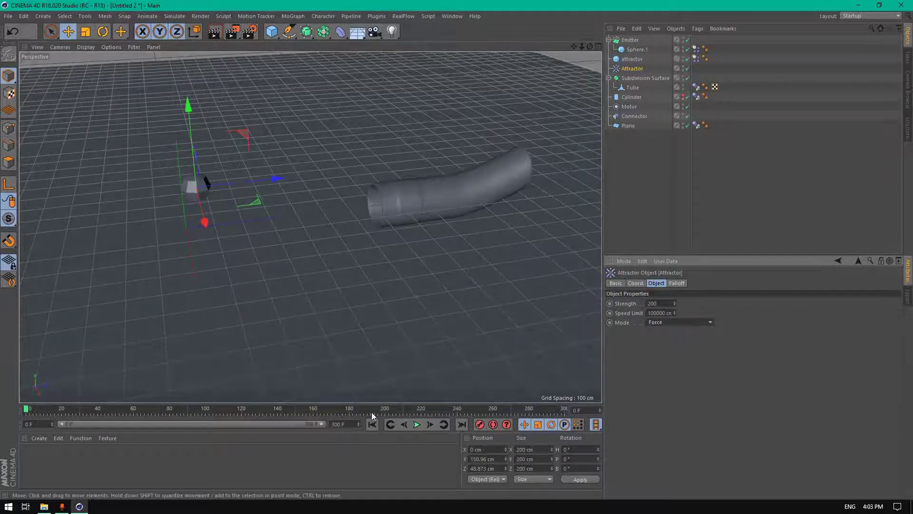
Play the simulation to preview the Attractor's pull on the emitted spheres, stop it, and select the low-poly sphere.
left_click(416, 425)
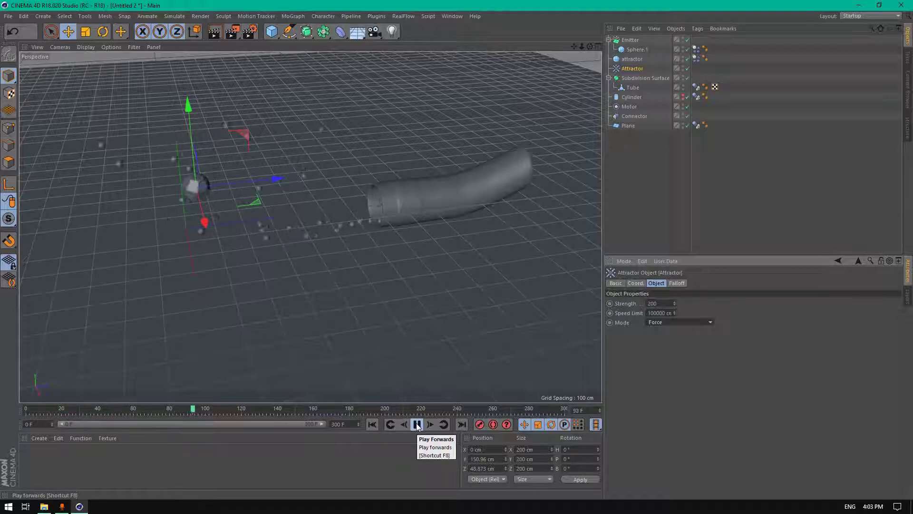
left_click(417, 425)
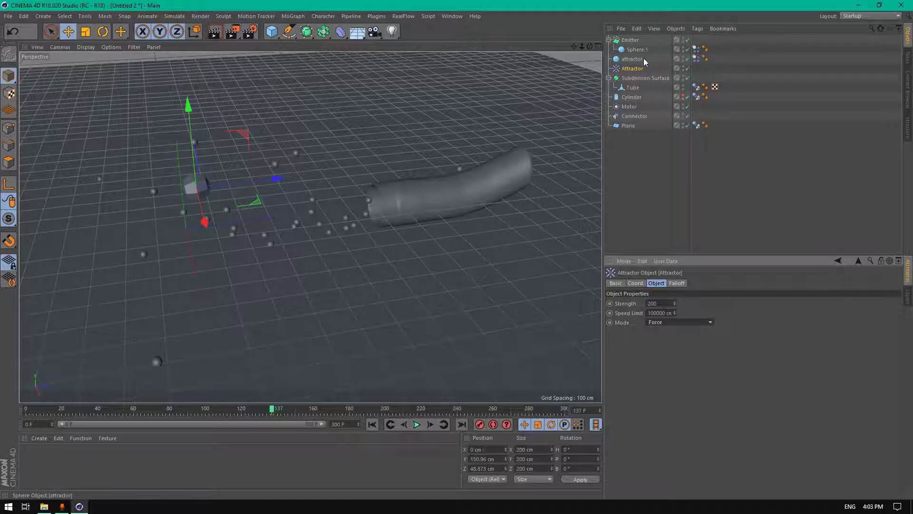
left_click(632, 59)
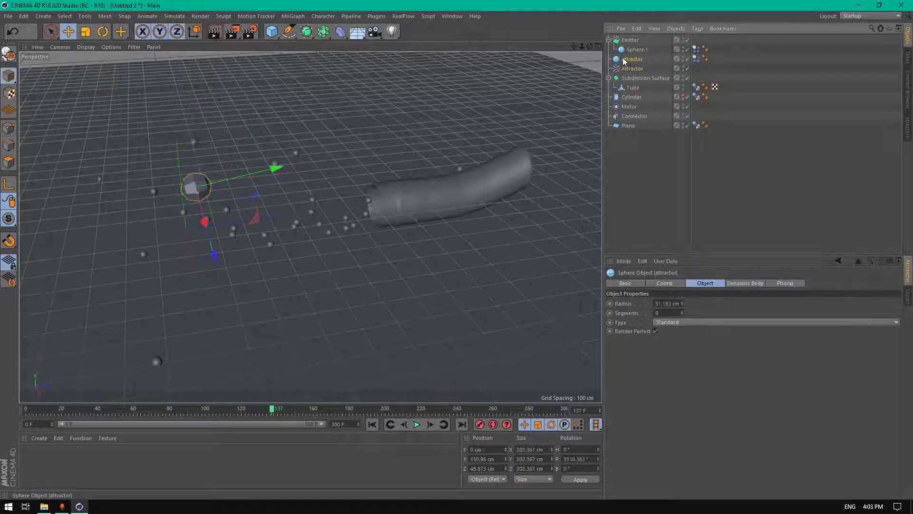
Set the attractor sphere's dynamics collision to 0% bounce and 99% friction.
left_click(697, 59)
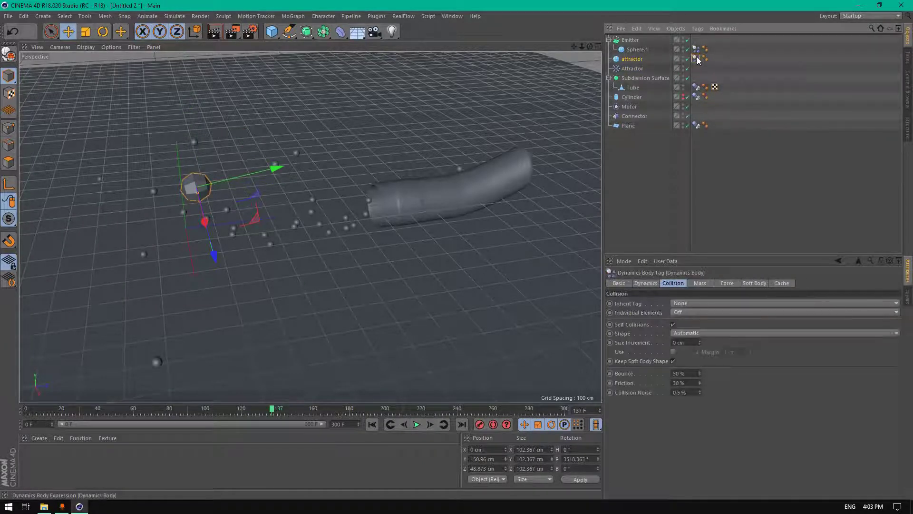
left_click_drag(691, 373, 663, 373)
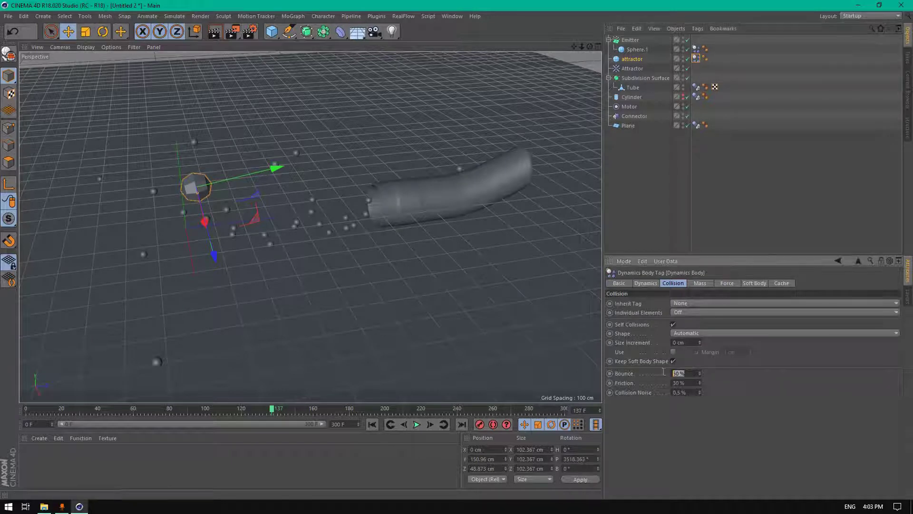
type("0")
key("Tab")
type("99")
key("Return")
Set the collision friction of the emitter's child sphere to 99%.
left_click(635, 50)
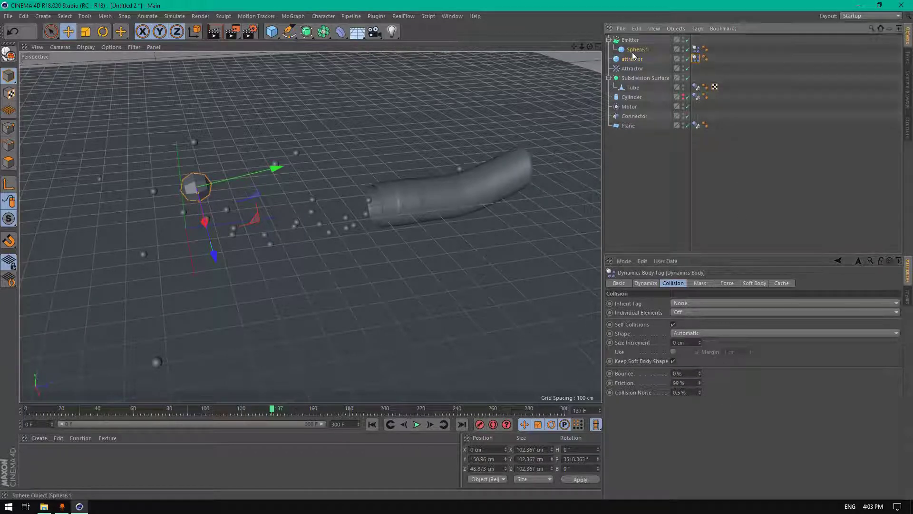
left_click(696, 50)
left_click(688, 382)
type("99")
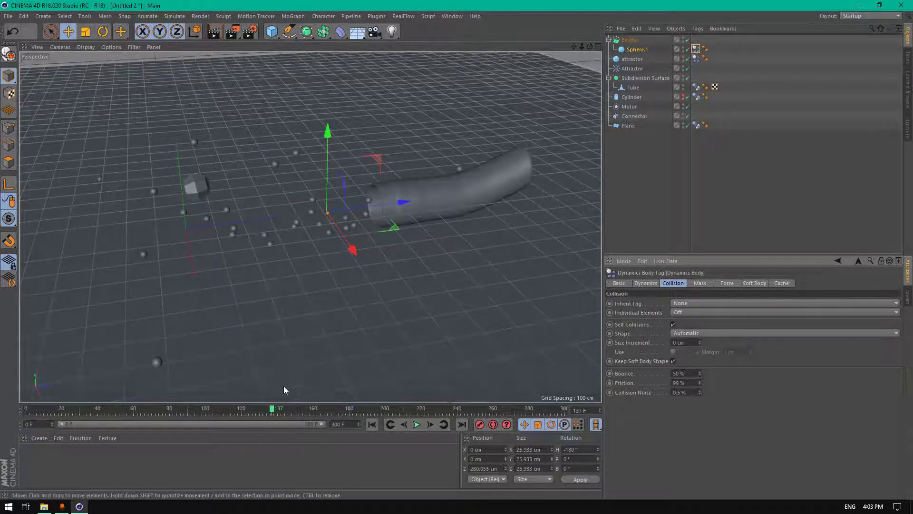
Play the simulation from the first frame to check how the spheres gather around the attractor sphere, and stop it.
left_click(372, 424)
left_click(417, 424)
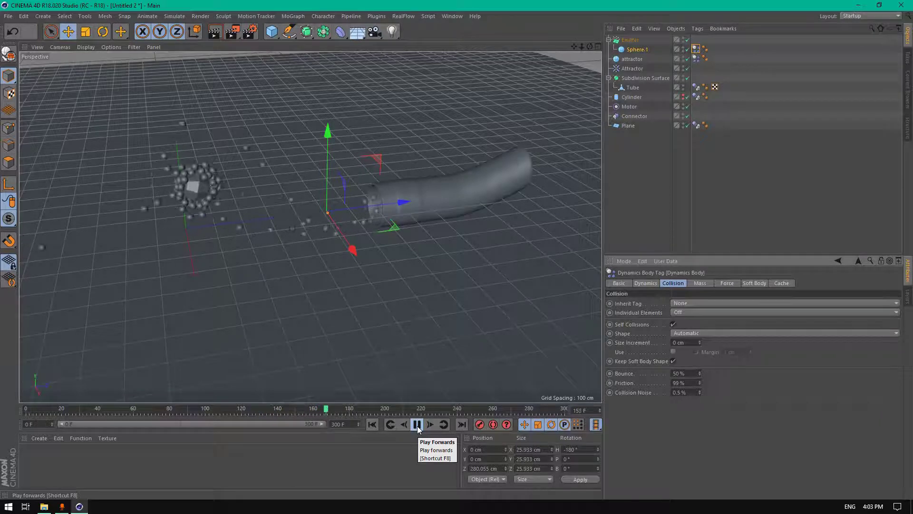
left_click(417, 425)
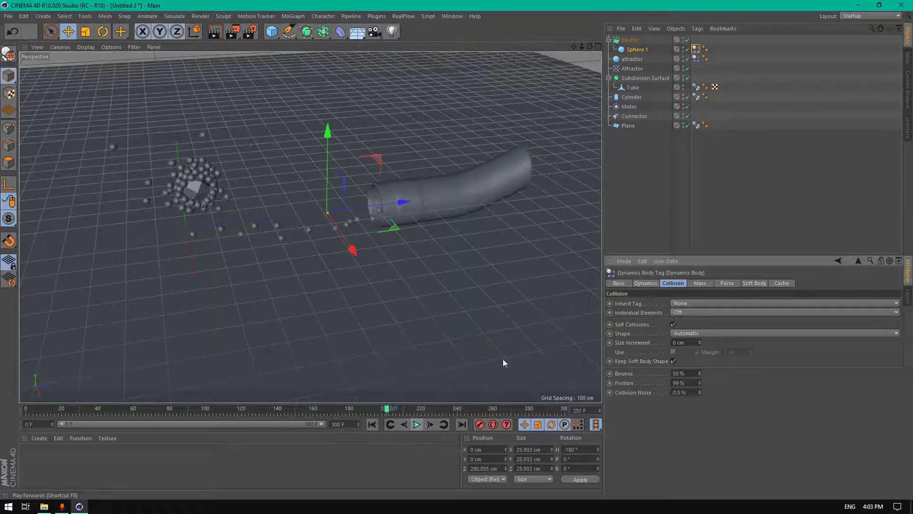
Set the Attractor's strength to 400 and replay the simulation from the first frame to test it.
left_click(633, 68)
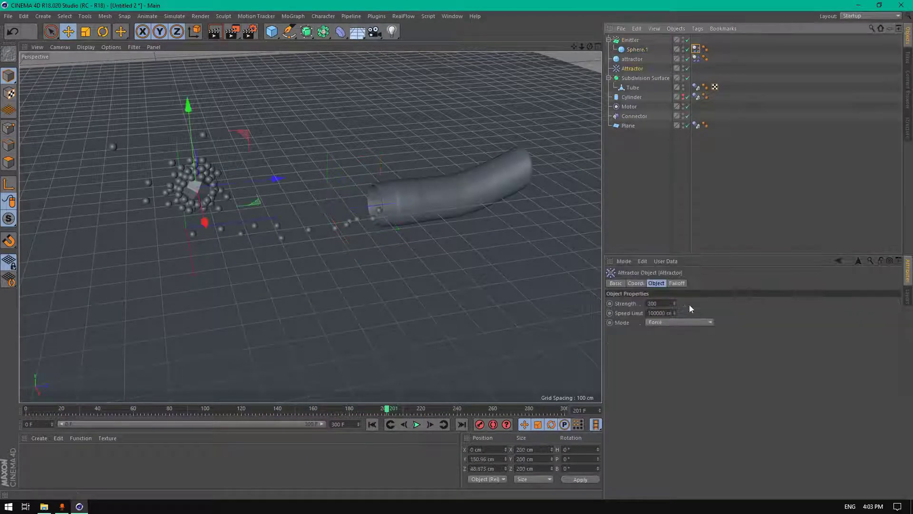
double_click(657, 303)
type("4")
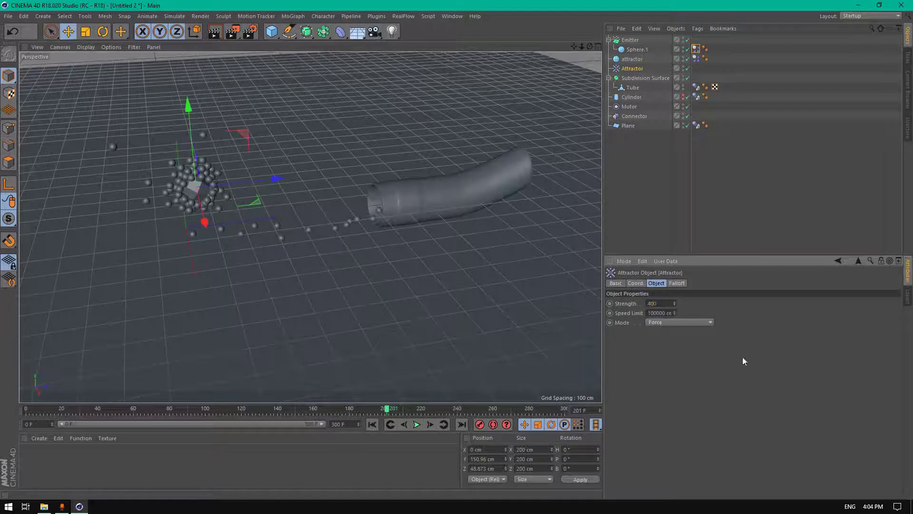
left_click(372, 424)
left_click(418, 424)
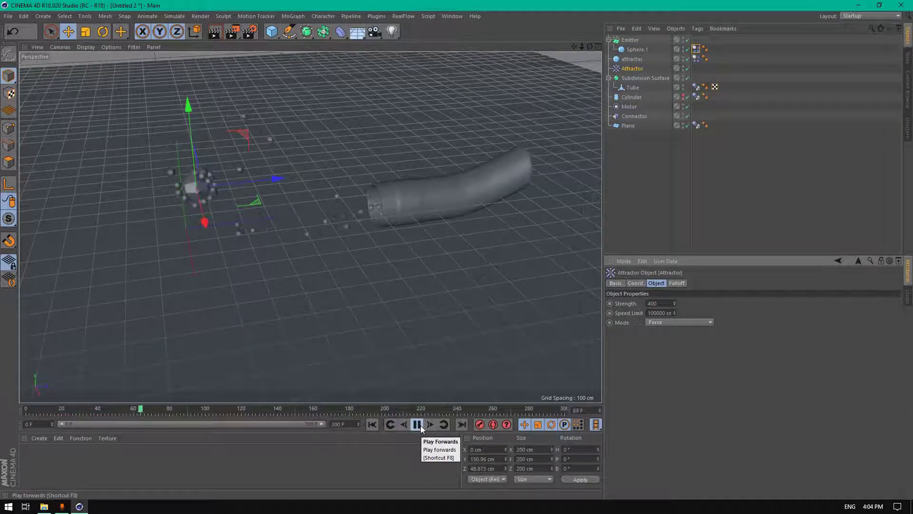
left_click(417, 425)
Set the Attractor's strength to 100 and replay the simulation from the first frame to test it.
type("1")
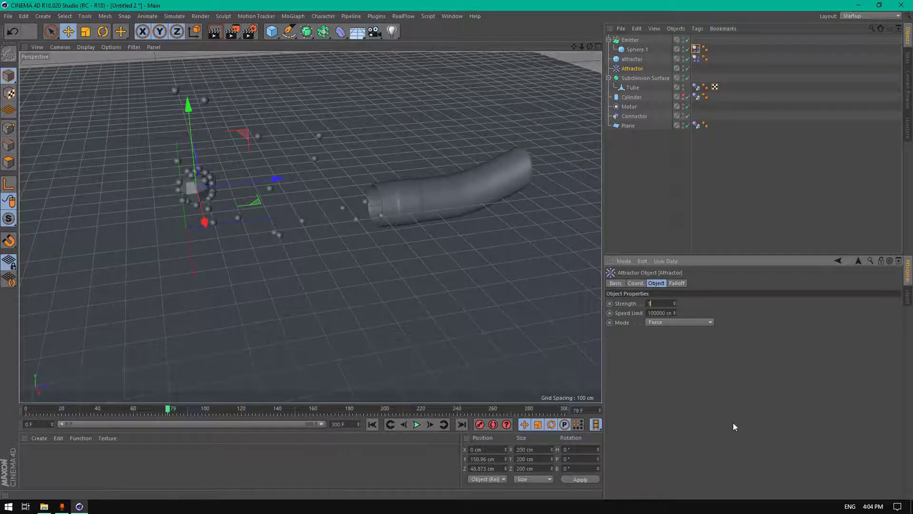
type("00")
key("Return")
left_click(372, 424)
left_click(417, 424)
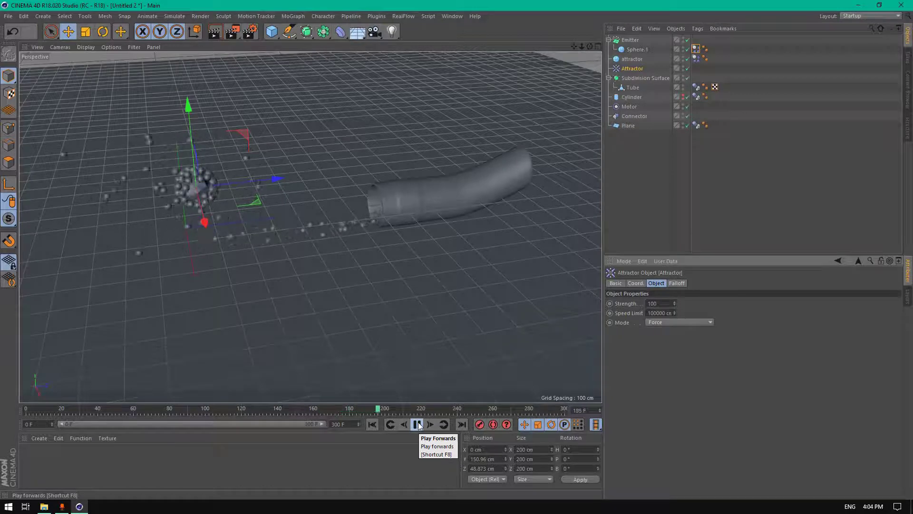
left_click(417, 425)
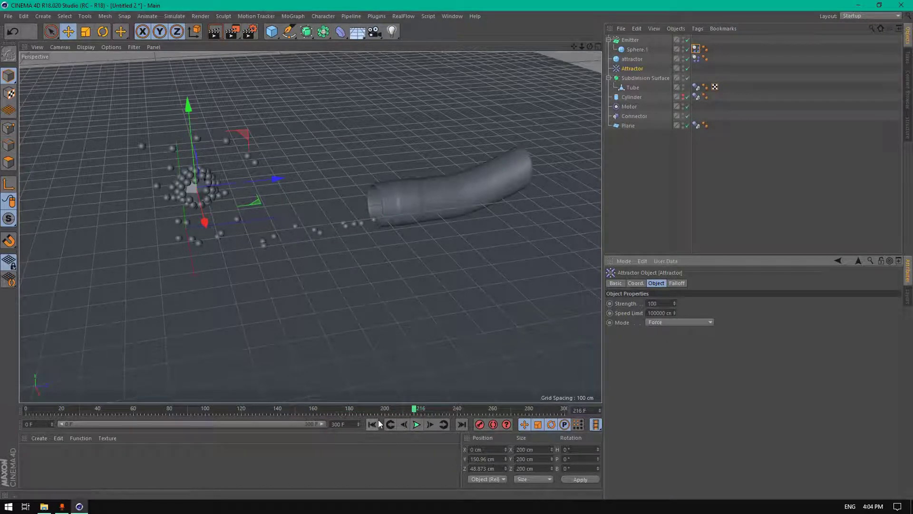
Rewind the timeline to frame 0 and smooth the attractor sphere by raising its segments to 32.
left_click_drag(590, 46, 610, 33)
scroll(498, 82, "up", 3)
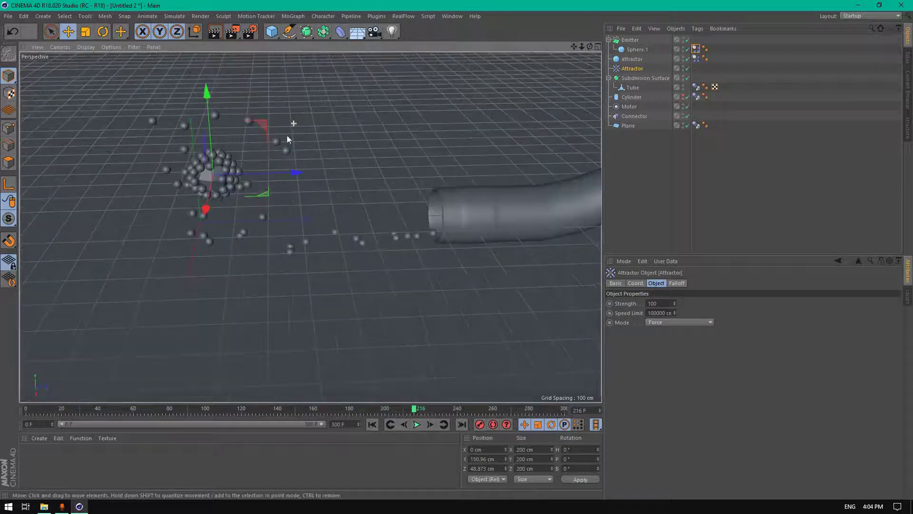
left_click(373, 424)
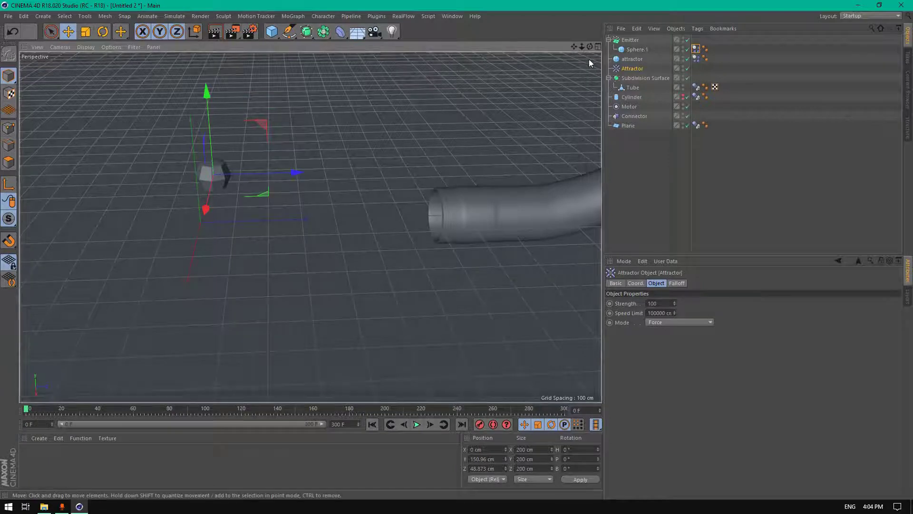
left_click_drag(590, 47, 611, 39)
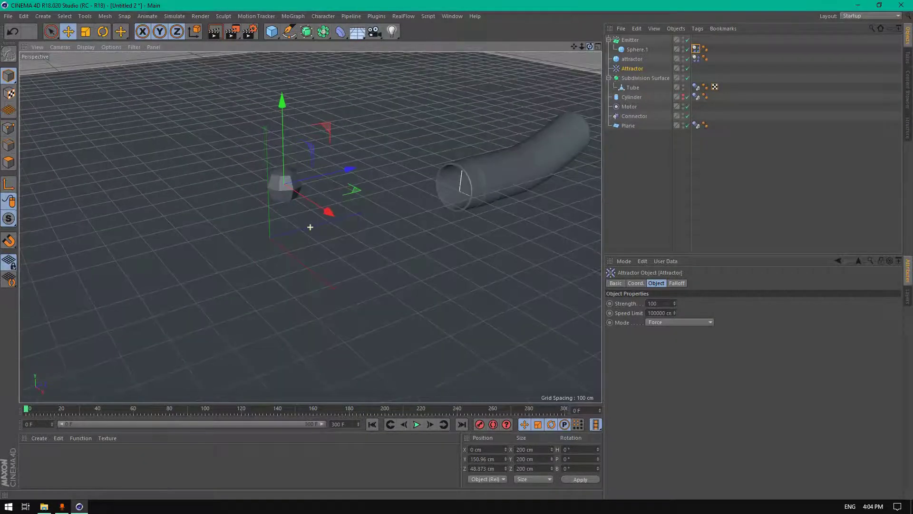
left_click(639, 51)
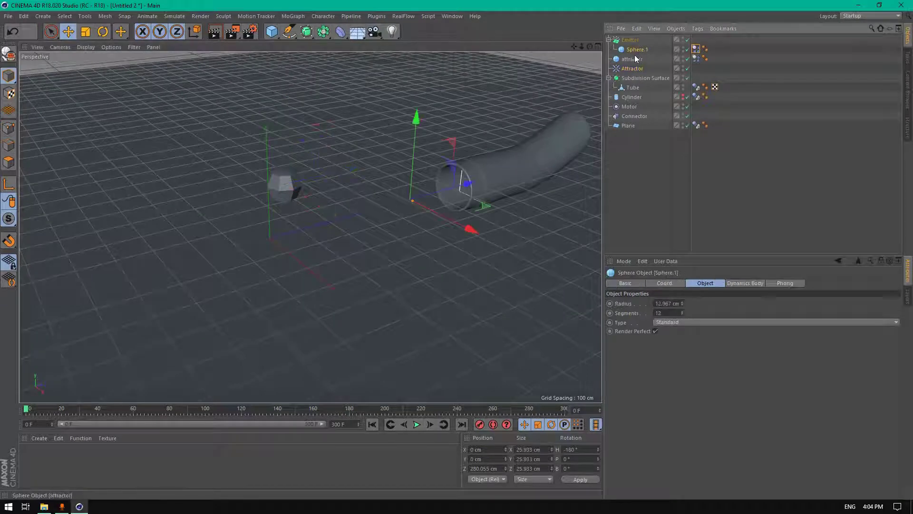
left_click(635, 61)
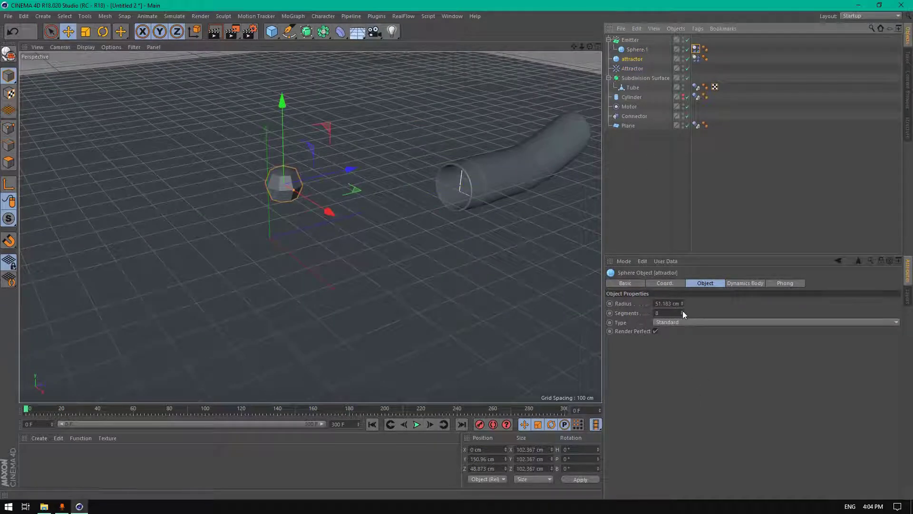
left_click_drag(683, 312, 519, 302)
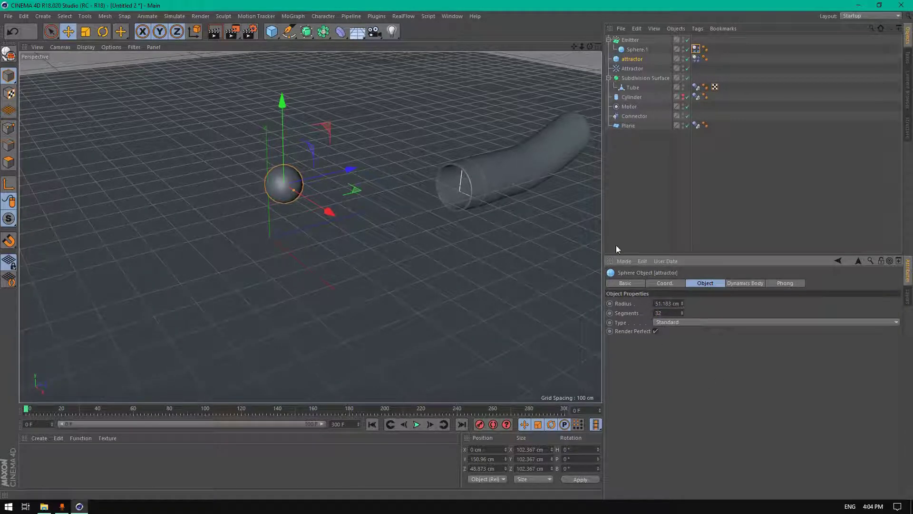
Create a new material and run the simulation to frame 36 so that the emitted spheres are in view.
left_click_drag(590, 47, 564, 52)
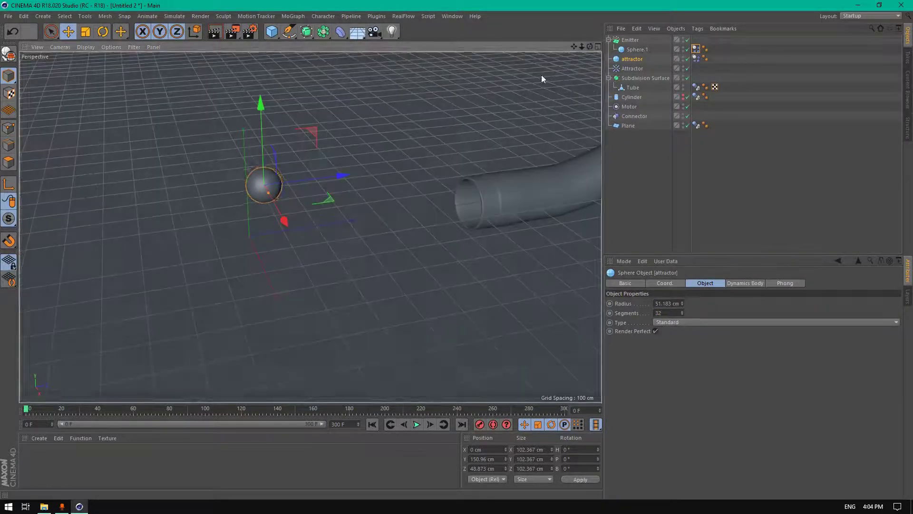
double_click(59, 463)
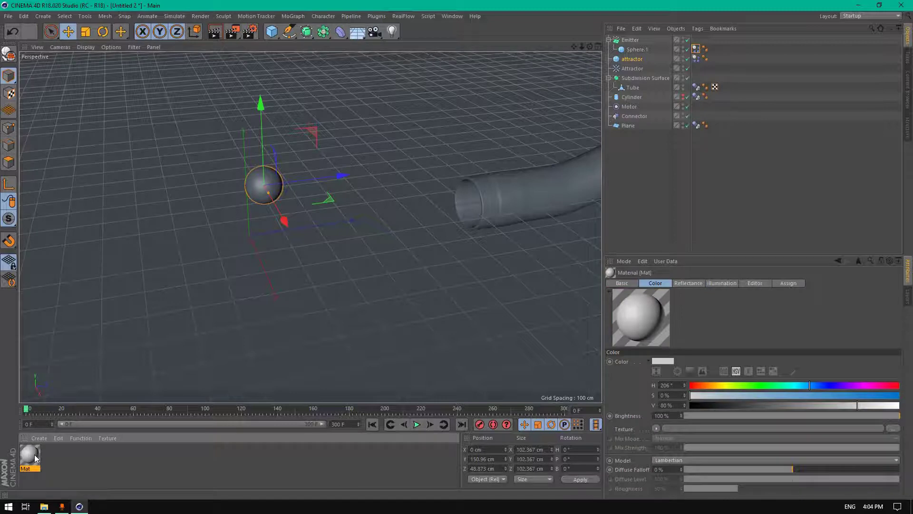
left_click(417, 424)
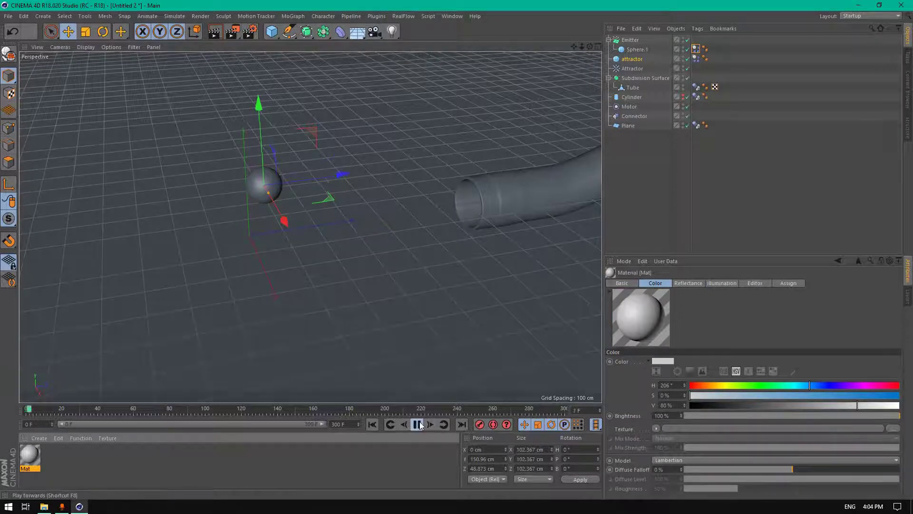
left_click(418, 424)
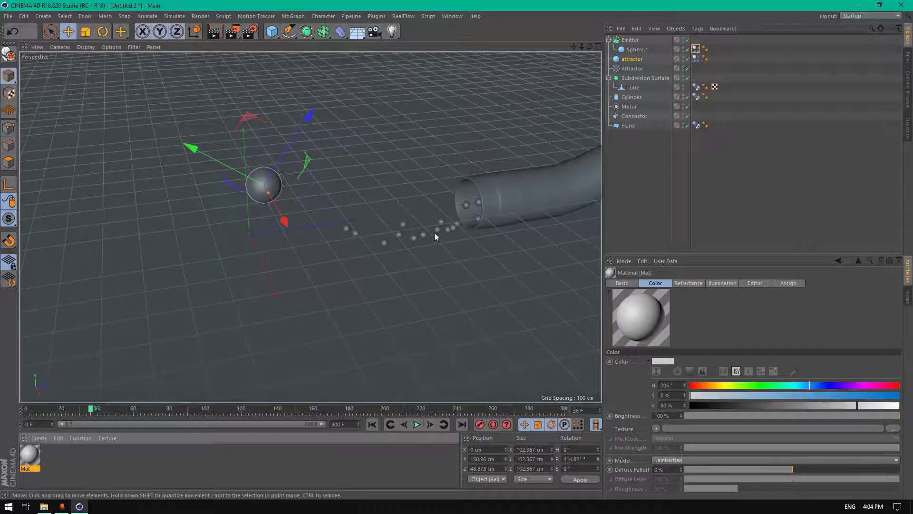
Set the new material's color to a blue with hue 214°, saturation 54% and value 73%.
double_click(31, 464)
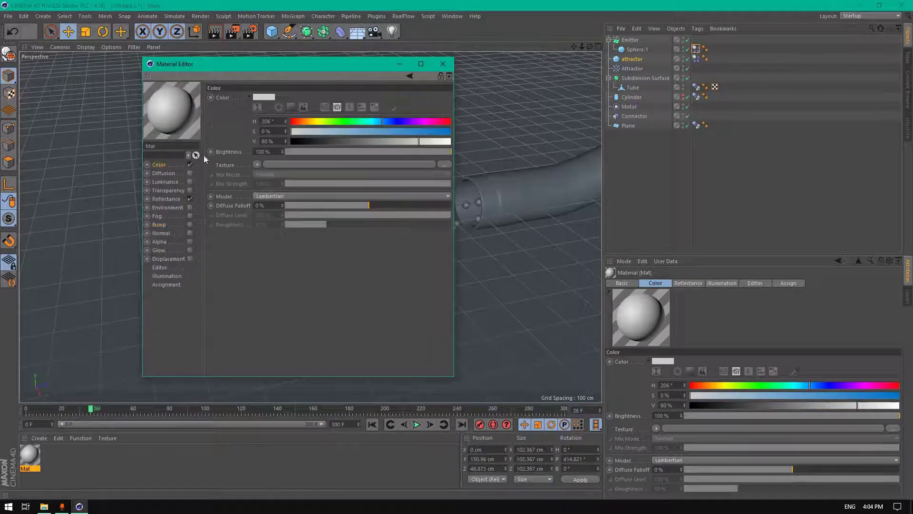
left_click(376, 121)
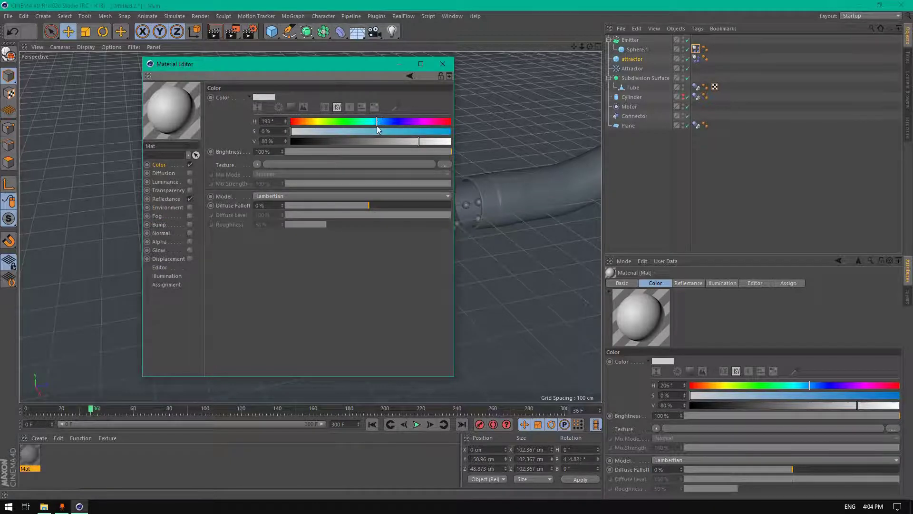
left_click(377, 131)
left_click(407, 141)
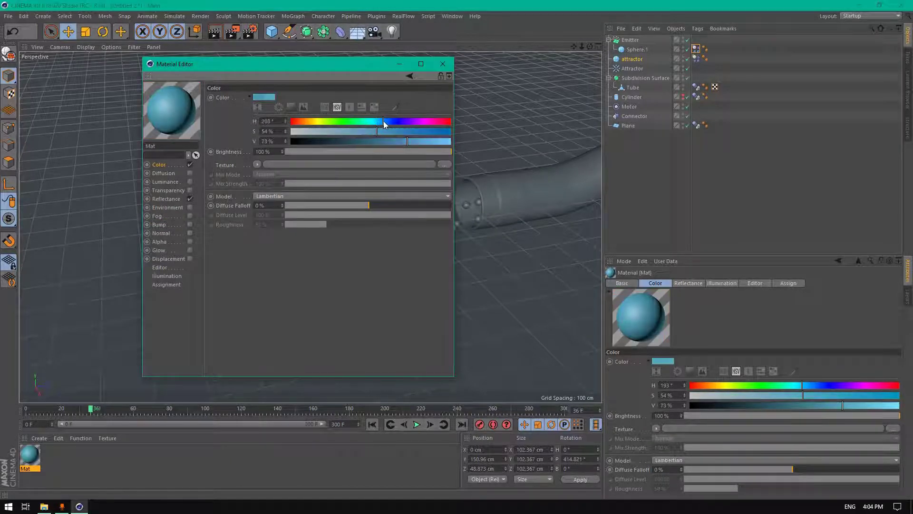
left_click(385, 122)
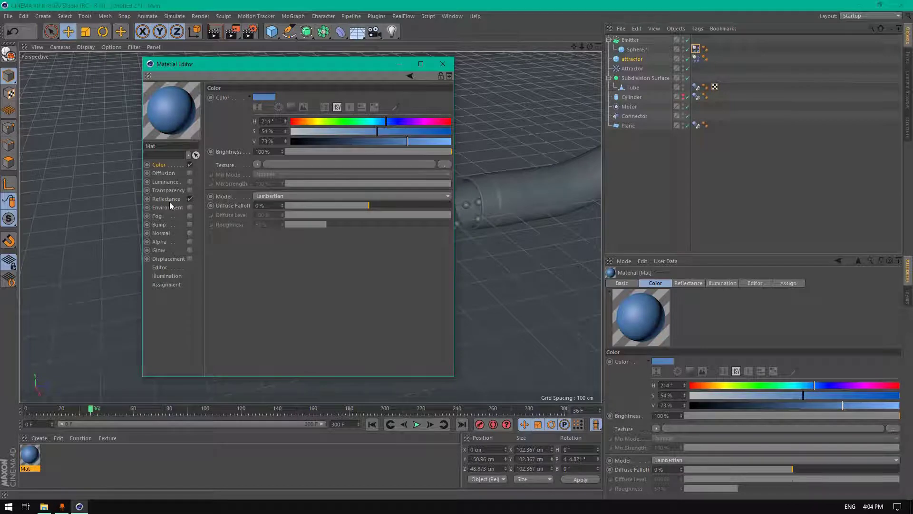
Enable the material's Bump channel with a Noise shader as texture, using the Cell Noise type.
left_click(188, 225)
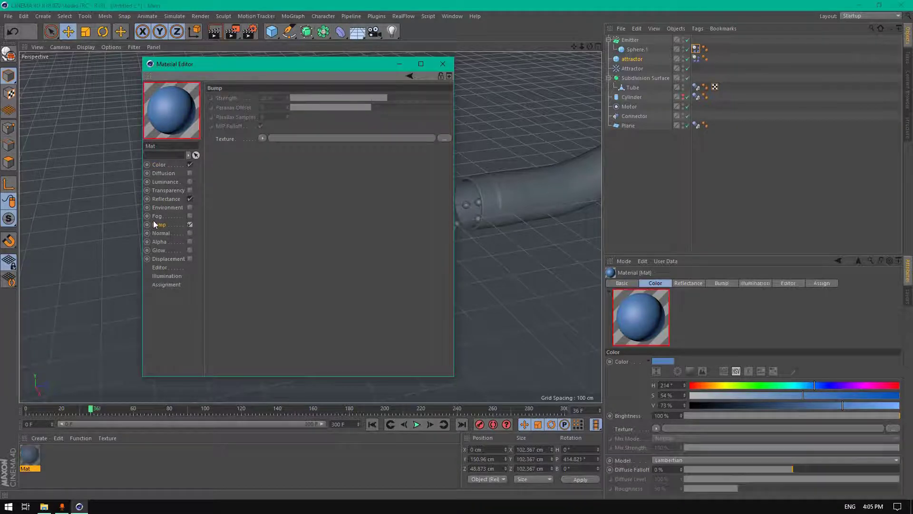
left_click(263, 138)
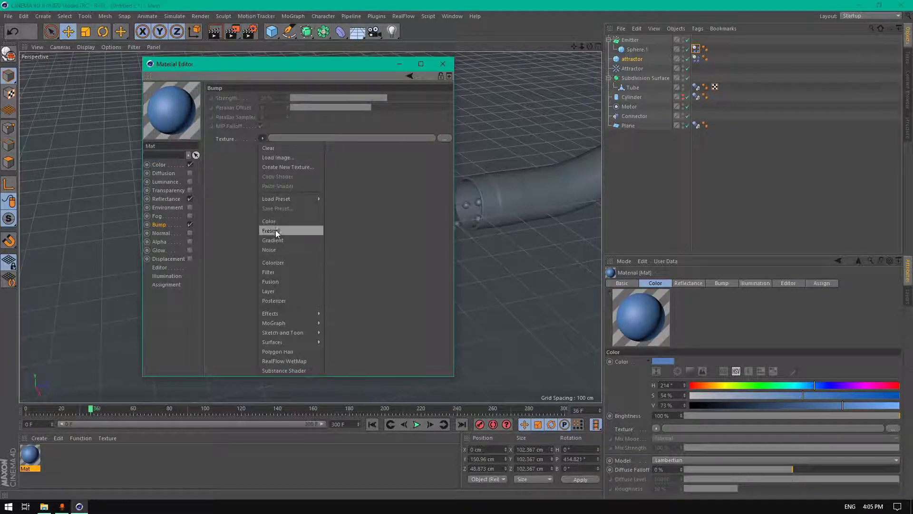
left_click(274, 246)
left_click(277, 161)
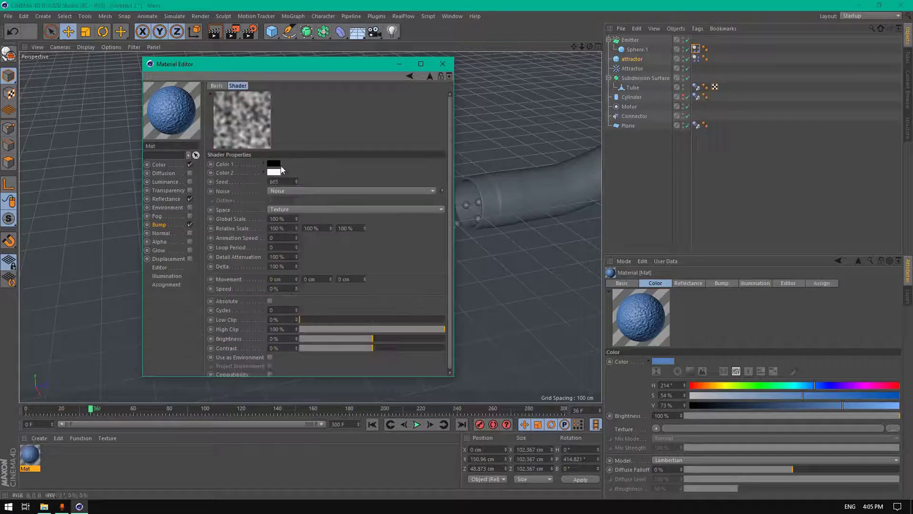
left_click(280, 190)
left_click(290, 220)
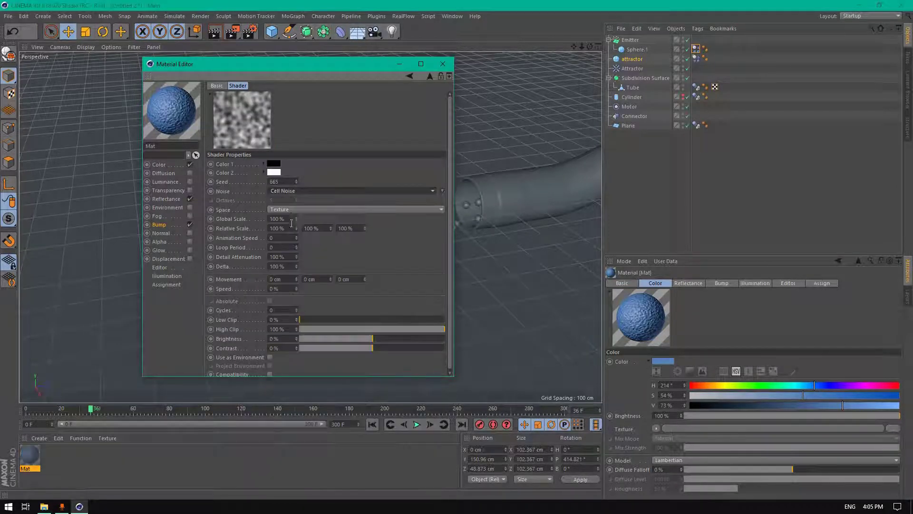
Set the bump noise's global scale to 200%, its delta to 800% and its high clip to about 52%.
left_click(279, 218)
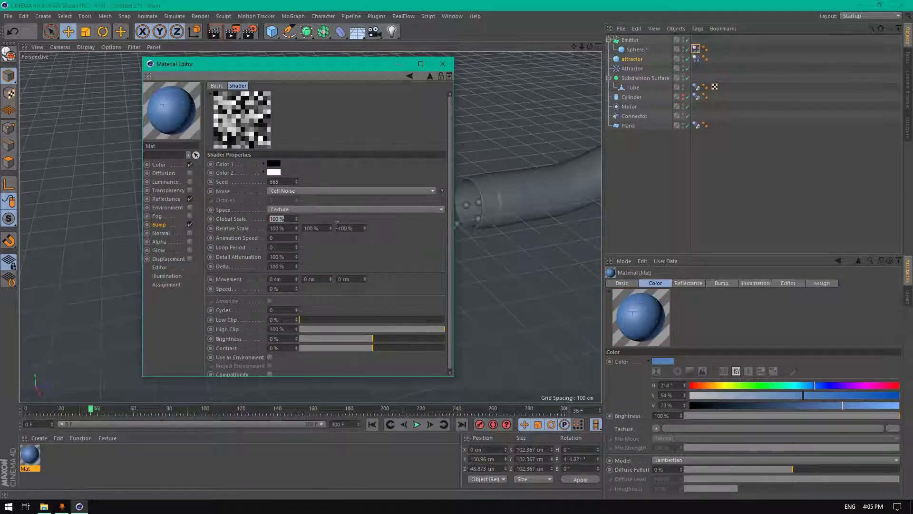
type("200")
key("Return")
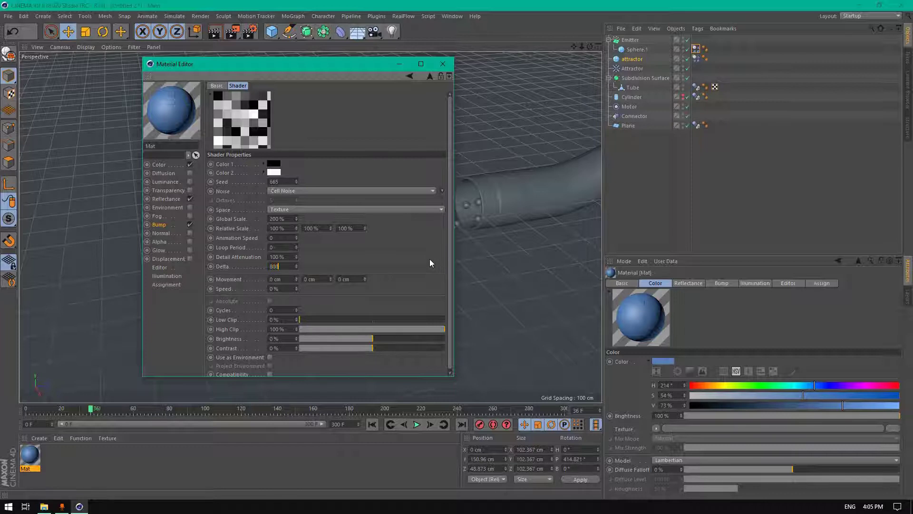
key("Return")
type("50")
key("Return")
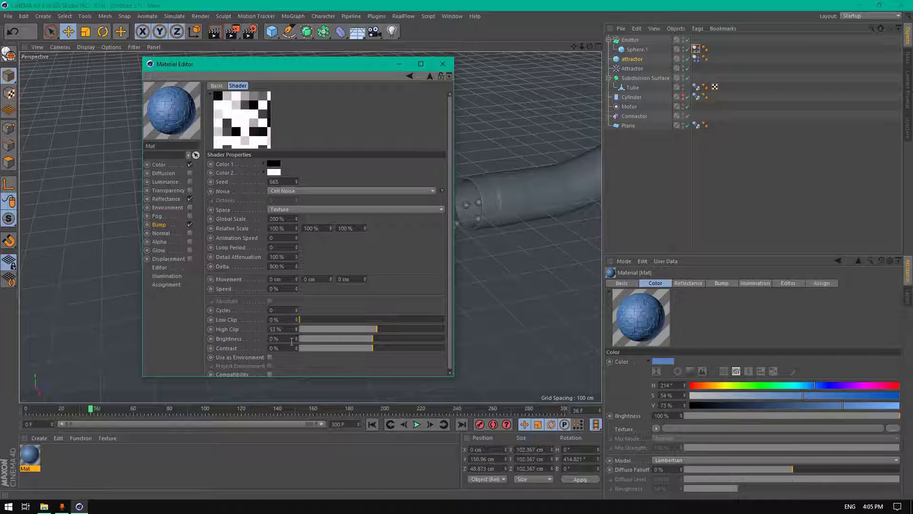
Set the bump noise shader's brightness to 2 % and contrast to 99 %, and return to the bump settings.
left_click(296, 336)
left_click_drag(368, 348, 397, 348)
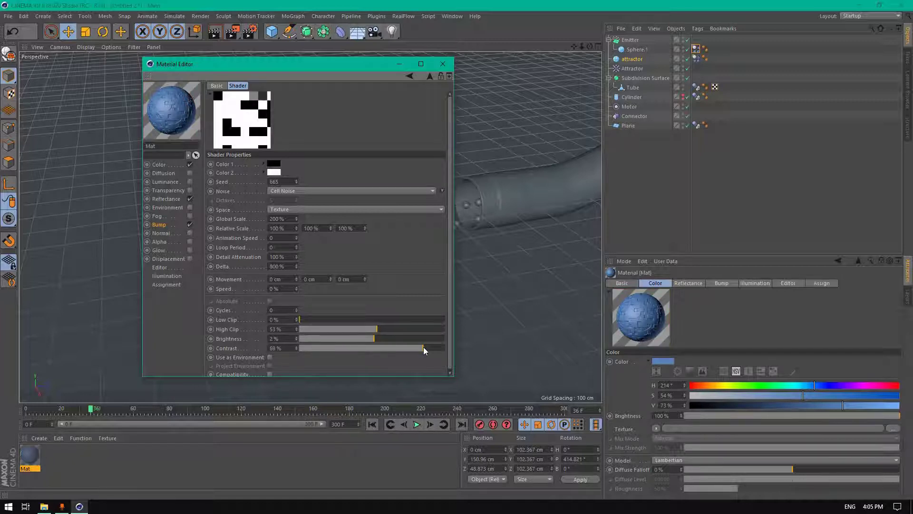
left_click_drag(423, 347, 443, 346)
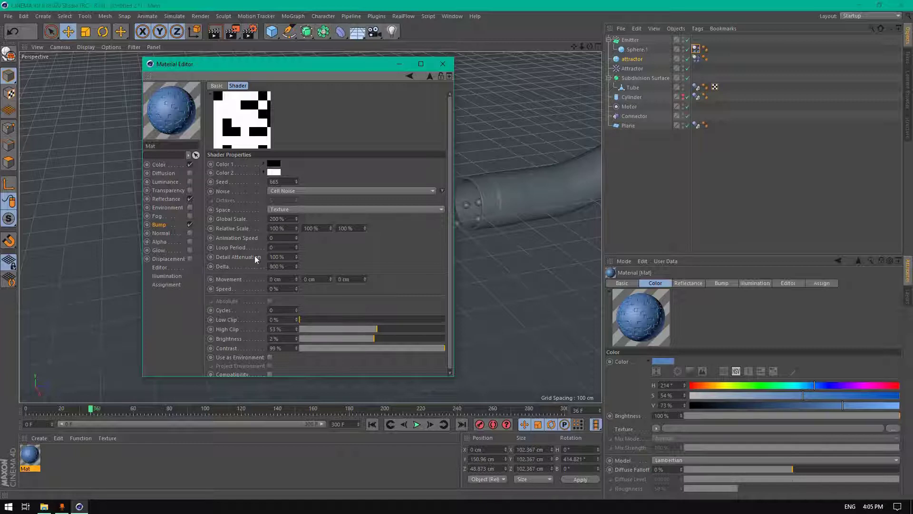
left_click(428, 76)
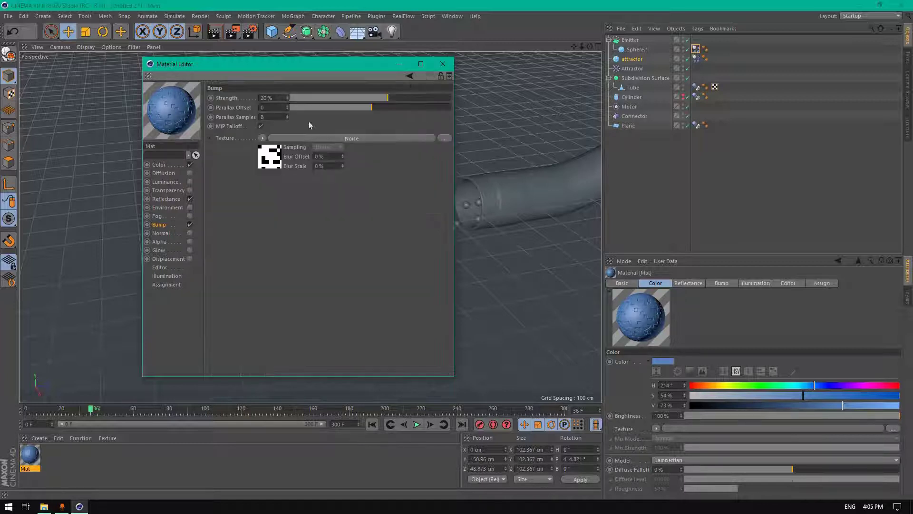
Add a GGX layer to the blue material's reflectance channel and select it for editing.
left_click(161, 199)
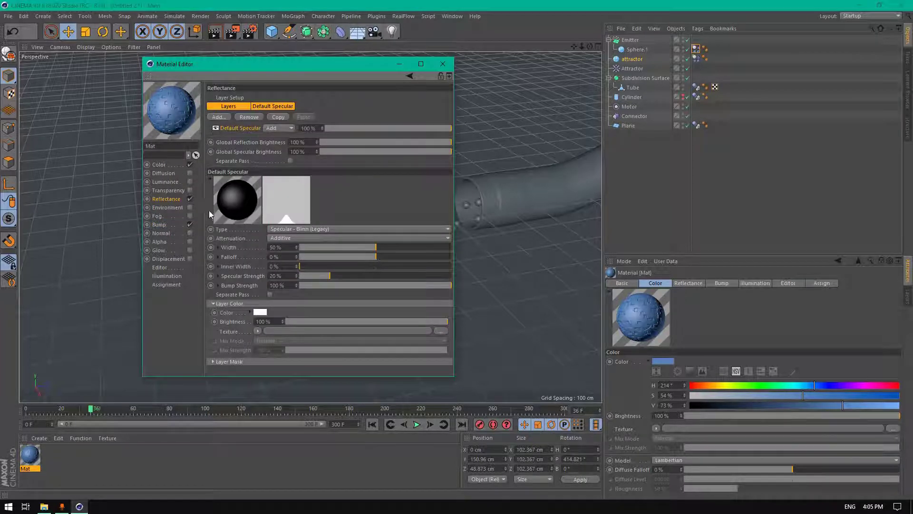
left_click(219, 117)
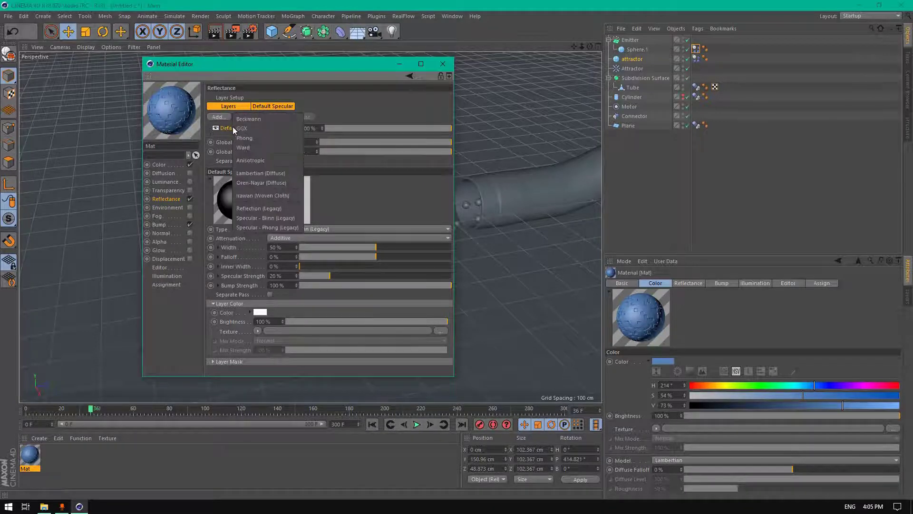
left_click(233, 127)
left_click_drag(233, 129, 233, 135)
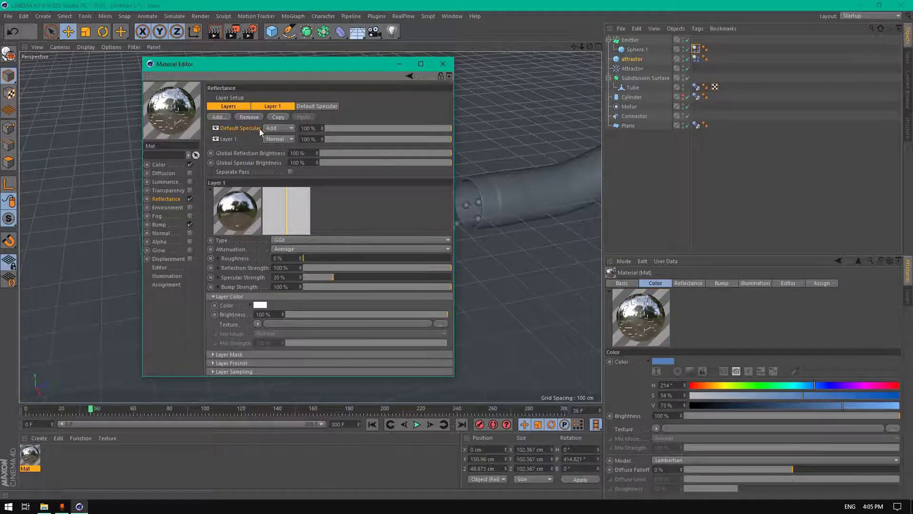
left_click(230, 138)
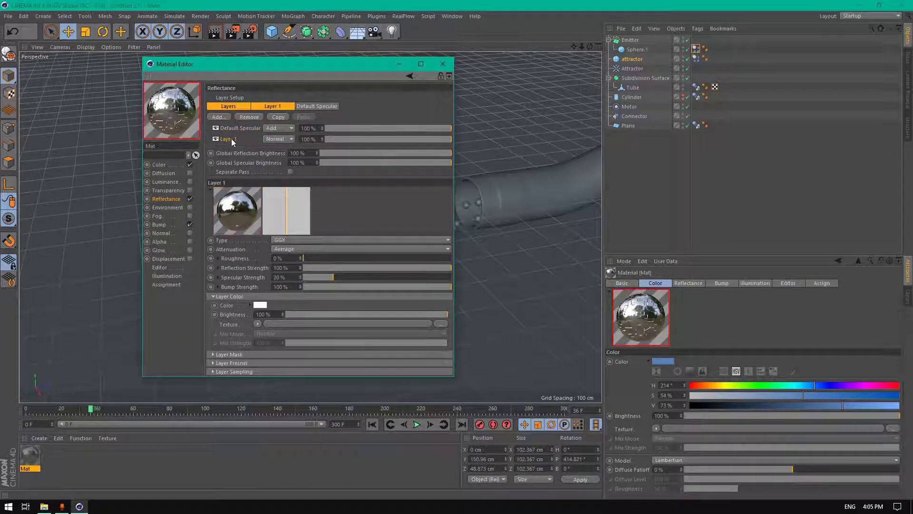
Set the new reflectance layer's type to Reflection (Legacy), attenuation to Additive and layer strength to 10 %.
left_click(289, 242)
left_click(307, 341)
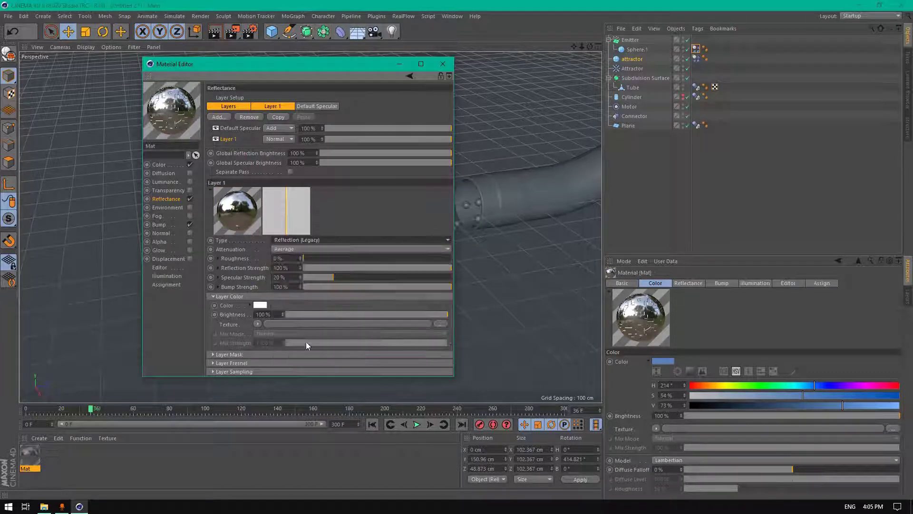
left_click(298, 250)
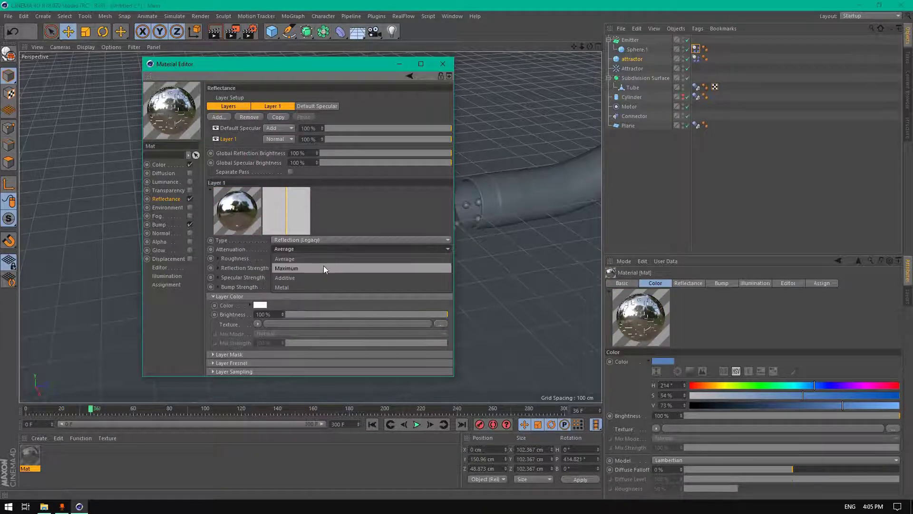
left_click(298, 277)
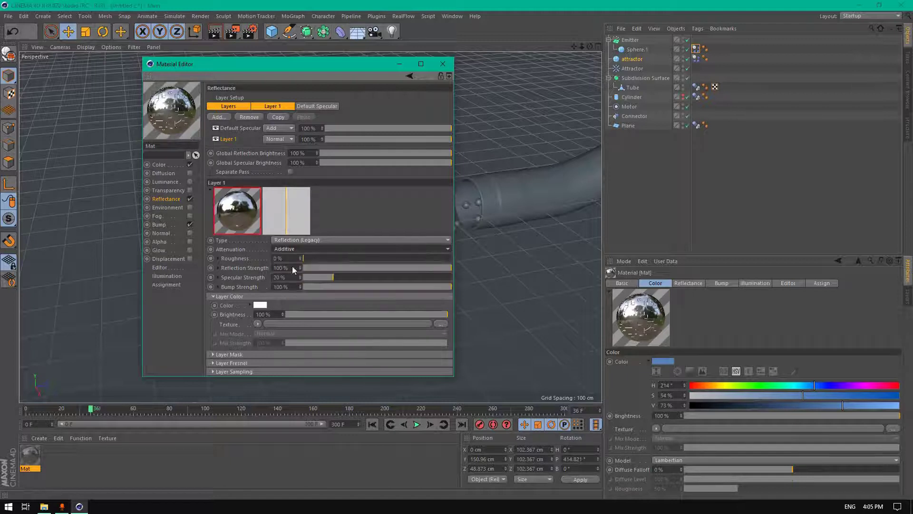
left_click(332, 138)
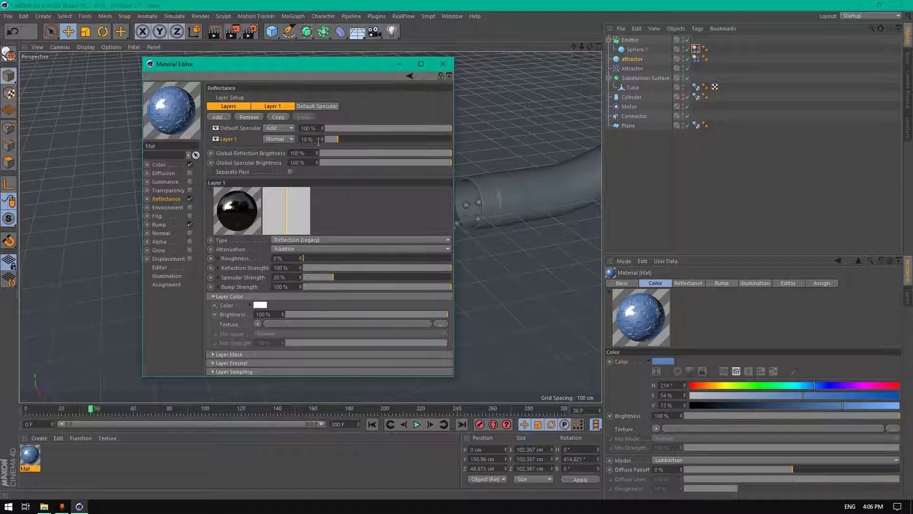
Close the material settings and apply the blue material to the attractor sphere.
left_click(443, 65)
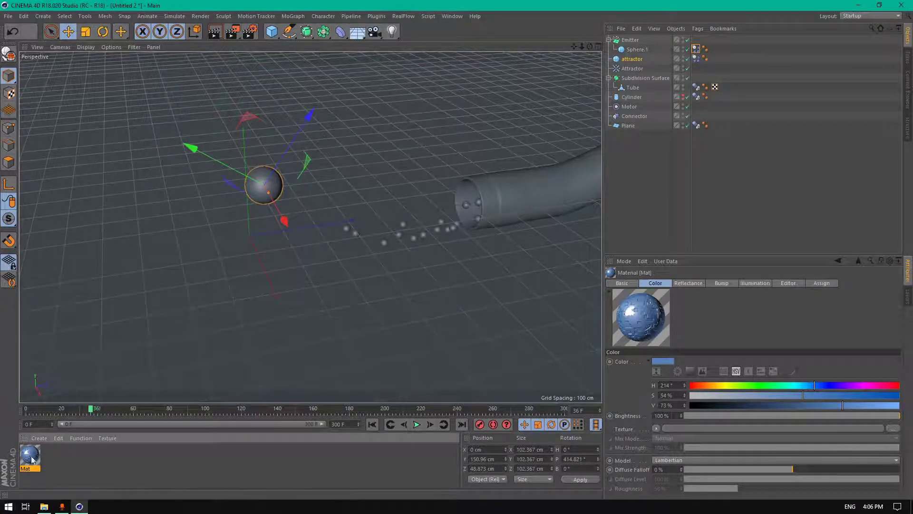
left_click_drag(31, 459, 282, 193)
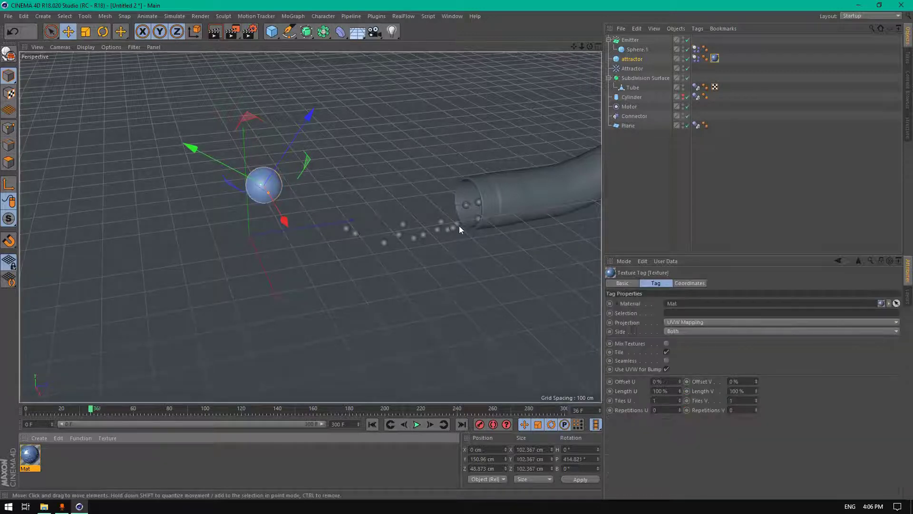
scroll(459, 226, "up", 2)
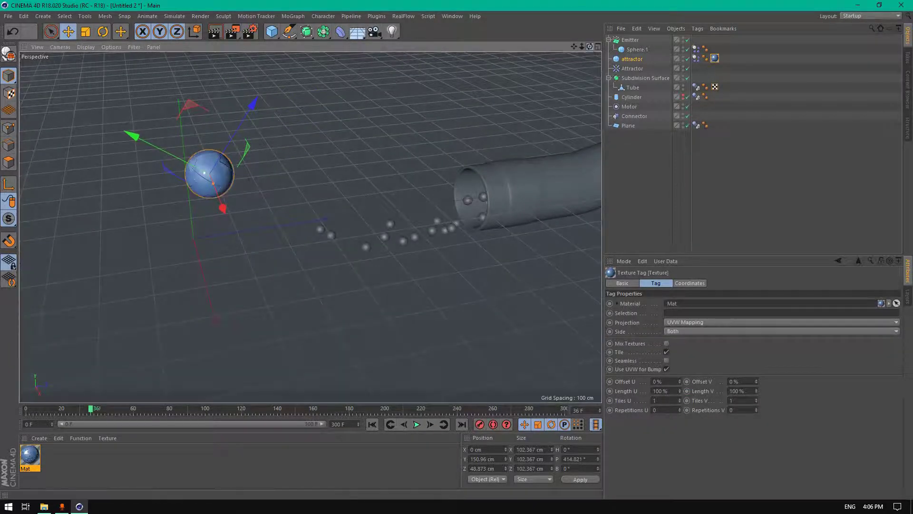
left_click_drag(590, 46, 568, 21)
left_click(281, 180)
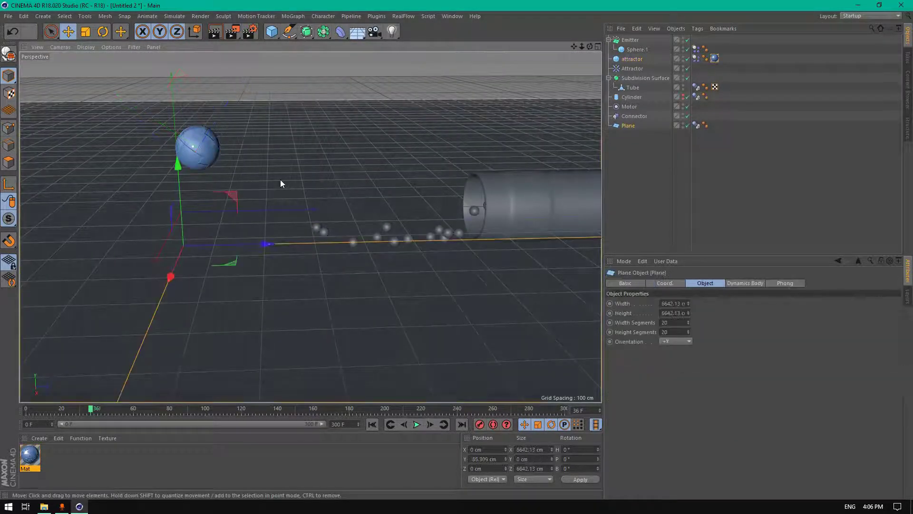
Play the particle simulation from the first frame to check the spheres' motion around the attractor.
left_click(372, 424)
left_click(416, 424)
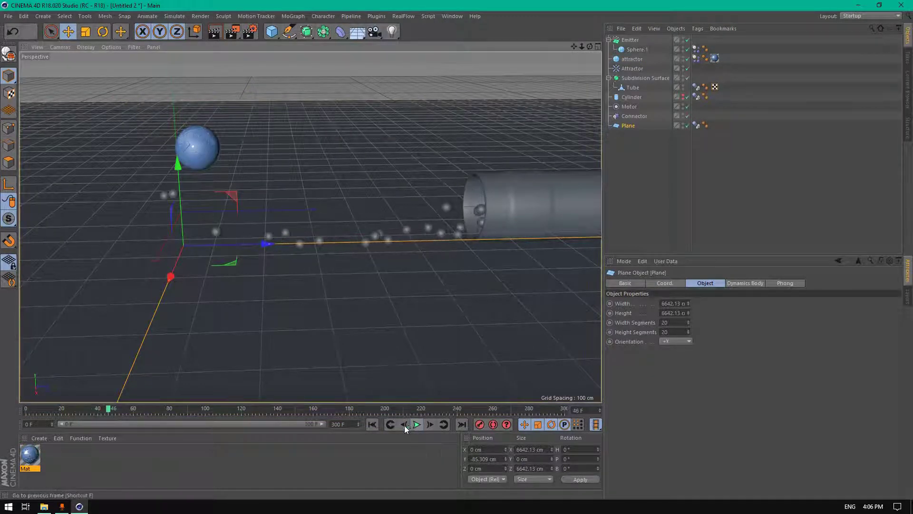
left_click(373, 424)
left_click(413, 426)
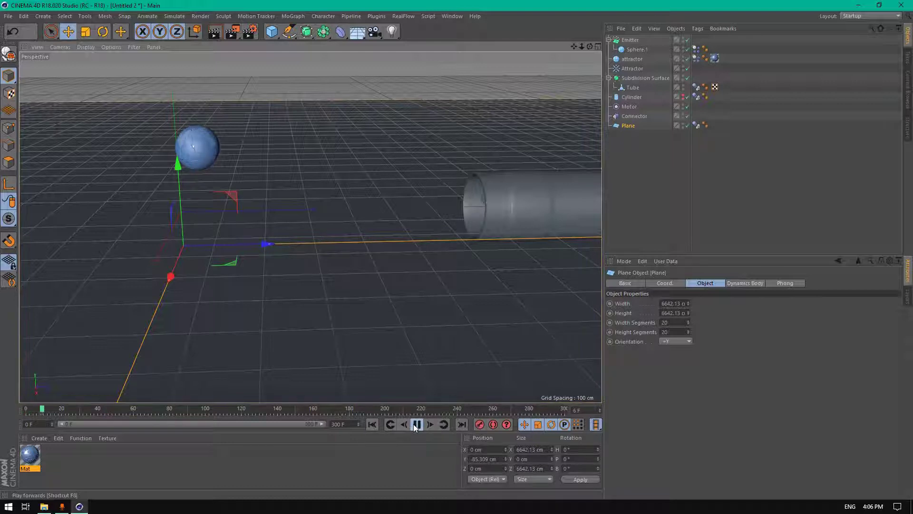
left_click(415, 425)
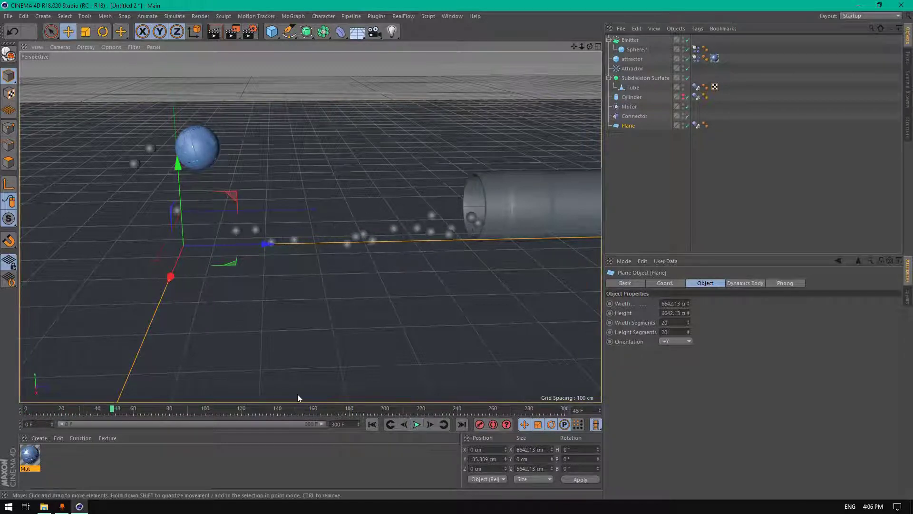
double_click(116, 483)
double_click(35, 468)
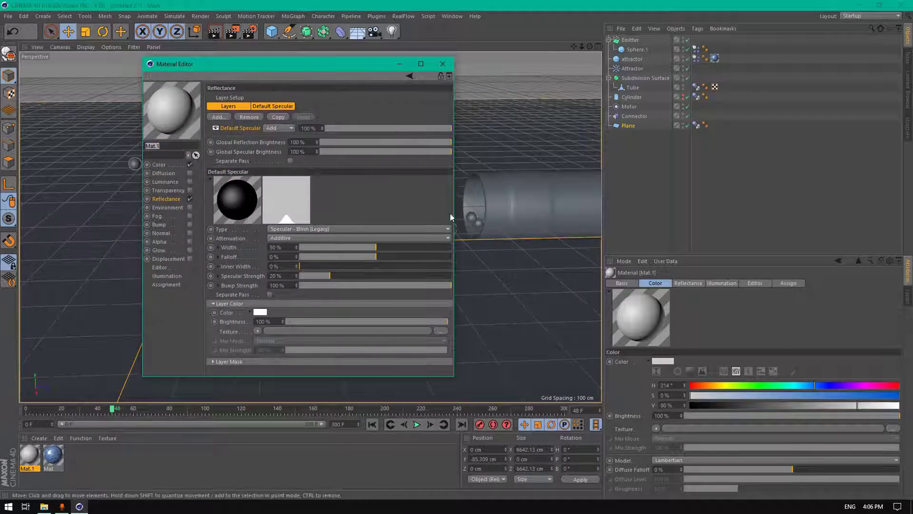
left_click(159, 165)
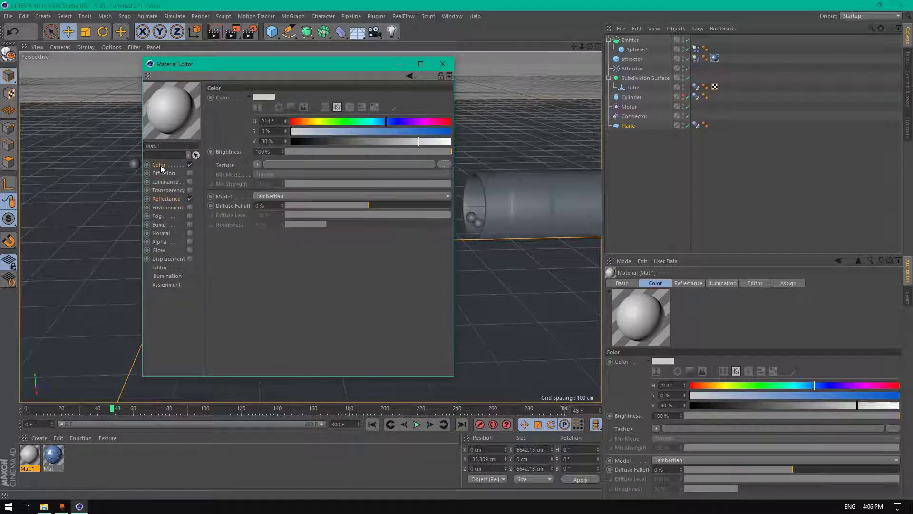
left_click(257, 165)
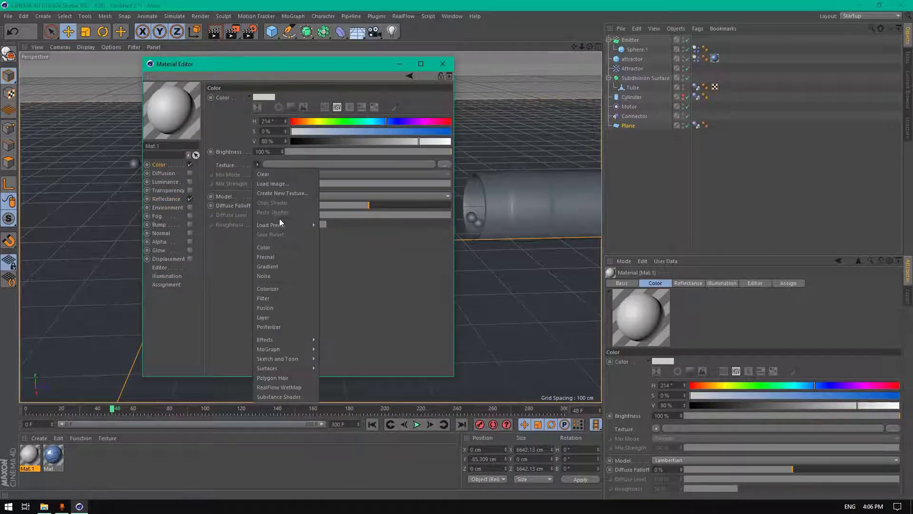
left_click(383, 287)
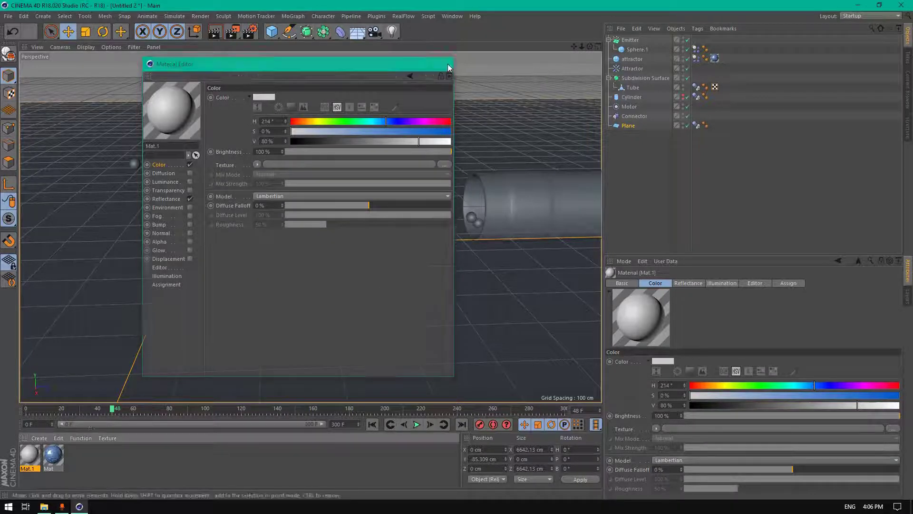
left_click(443, 64)
key("Delete")
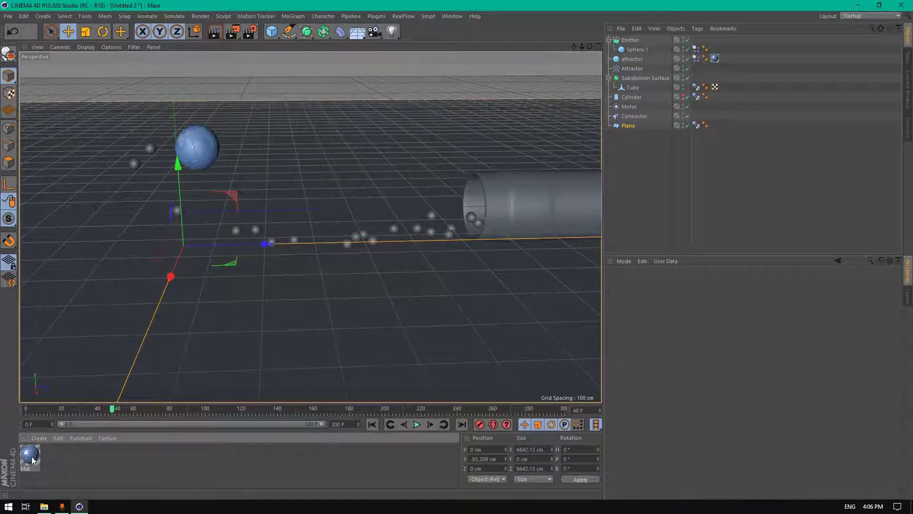
Duplicate the blue material and turn off the Bump channel in the copy.
left_click_drag(34, 459, 57, 461, "ctrl")
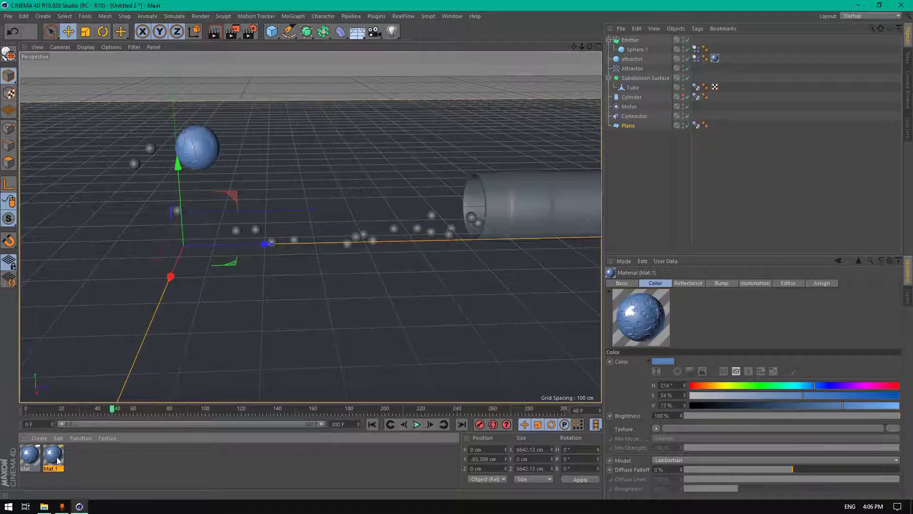
double_click(53, 459)
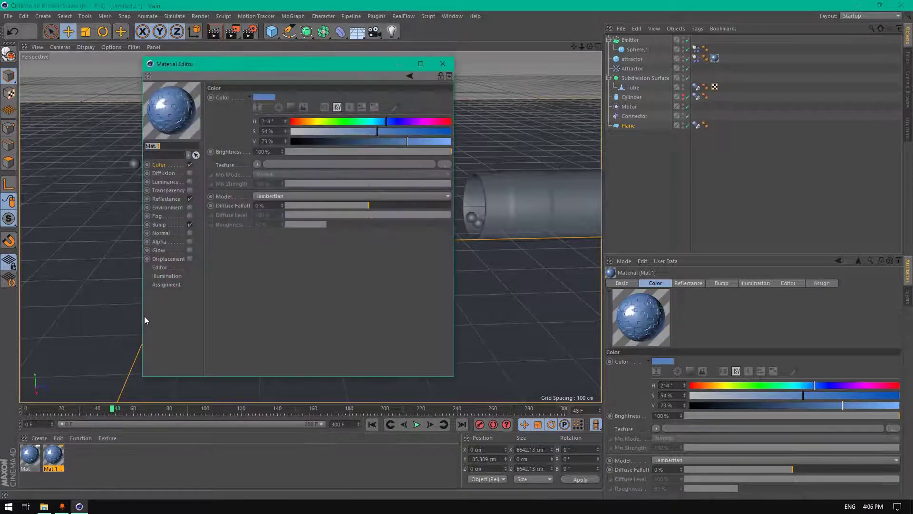
left_click(190, 224)
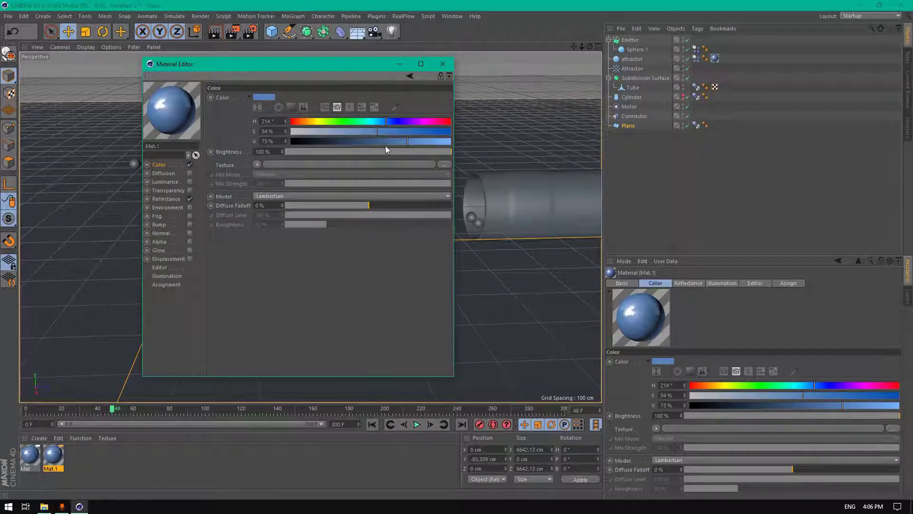
Make the copied material's color white with saturation 0 % and value 100 %, and load the Tiles shader as its color texture.
left_click_drag(377, 131, 247, 130)
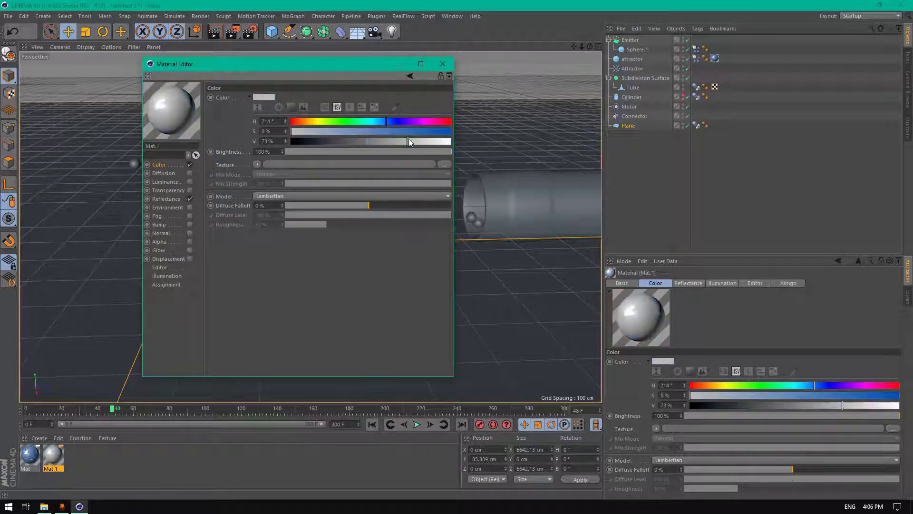
left_click_drag(409, 139, 454, 143)
left_click(257, 165)
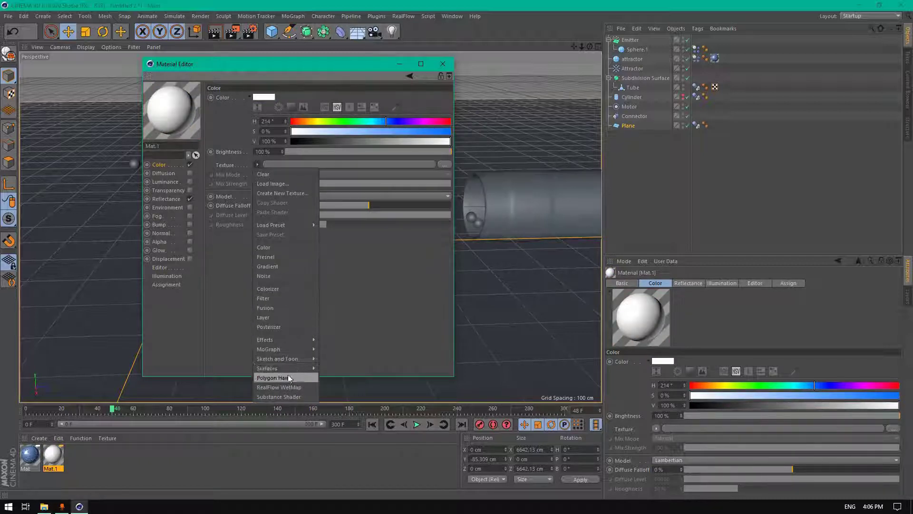
mouse_move(282, 369)
left_click(349, 464)
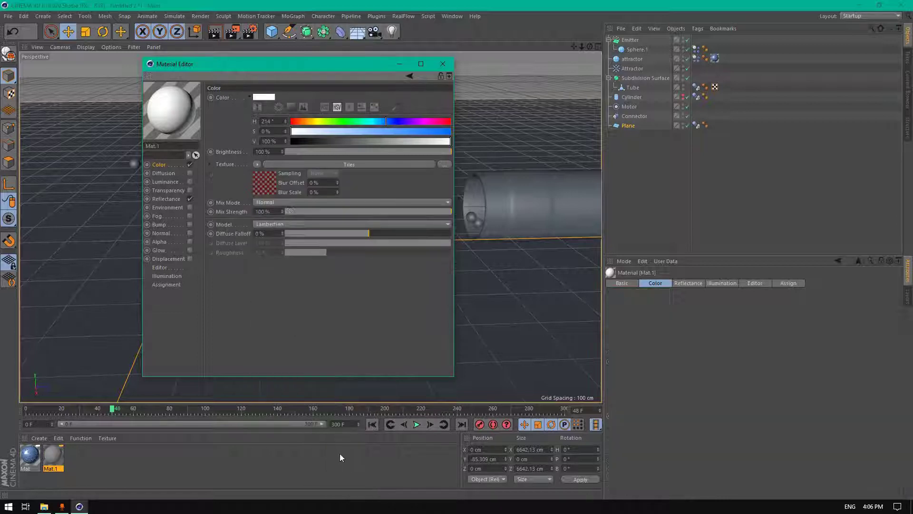
Set the Tiles shader's grout color to yellow with hue 49°, saturation 100 % and value 93 %.
left_click(272, 188)
left_click(266, 165)
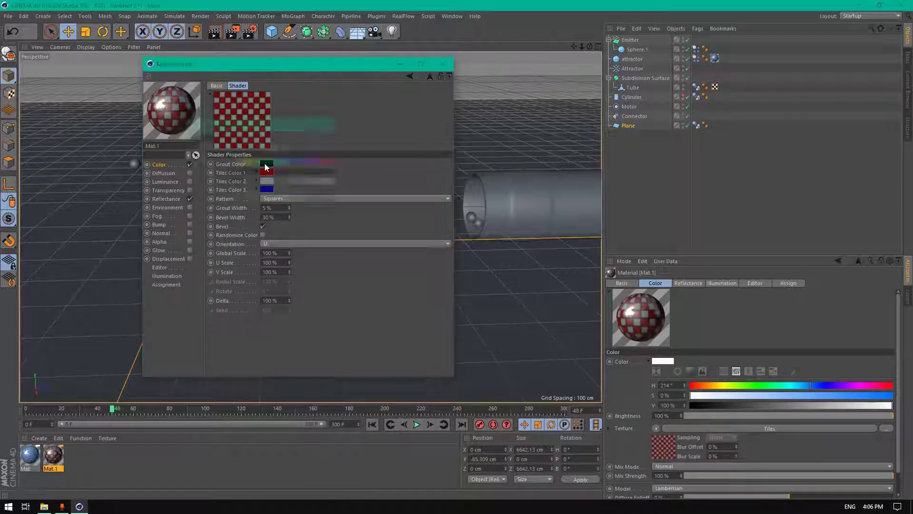
left_click(244, 162)
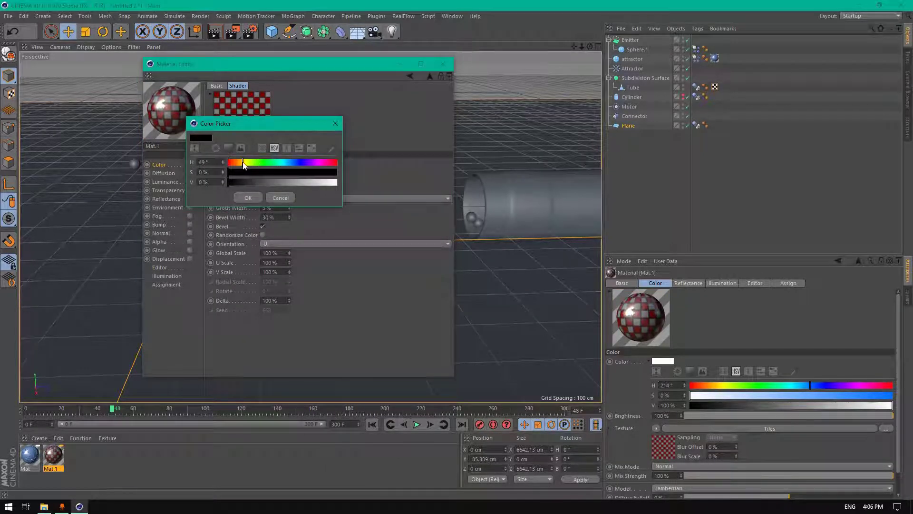
left_click_drag(300, 173, 316, 182)
left_click(248, 198)
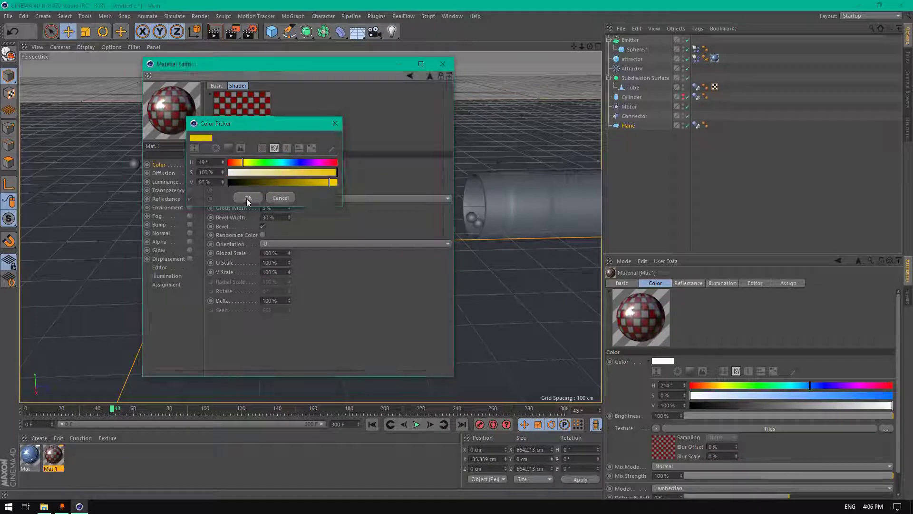
Set the Tiles shader's first tile color to yellow with hue 49° and saturation 100 %.
left_click(265, 173)
left_click(245, 172)
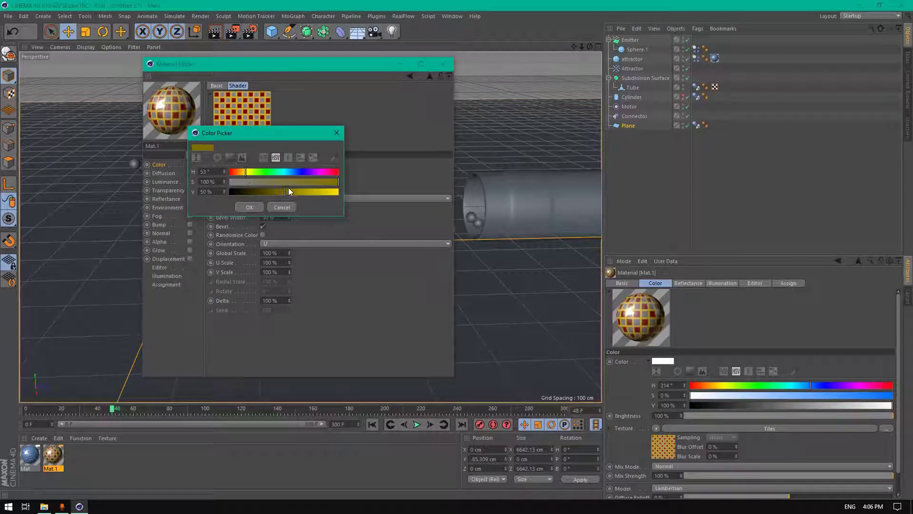
left_click(325, 192)
left_click(249, 207)
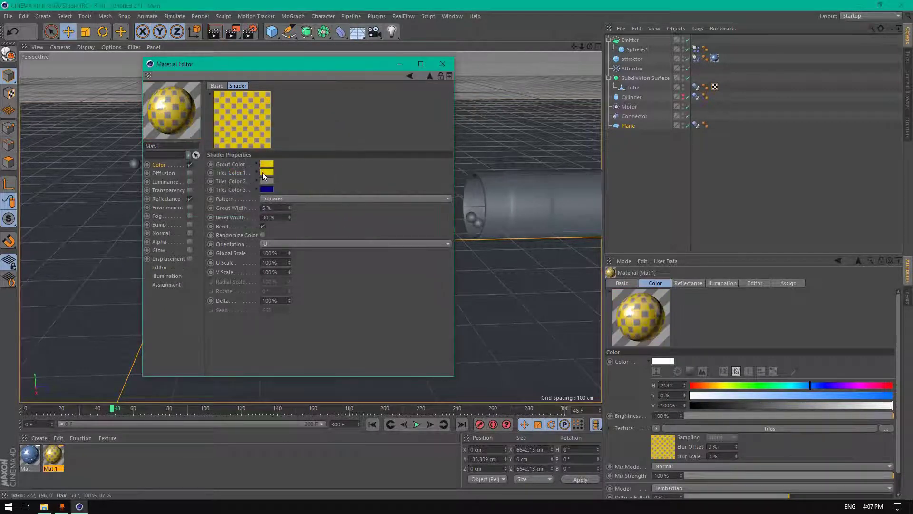
left_click(267, 173)
left_click(251, 172)
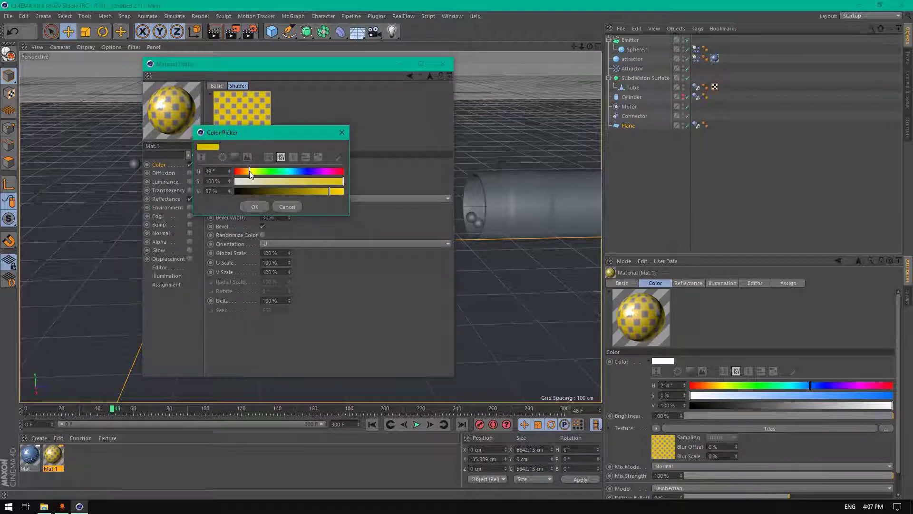
left_click(255, 206)
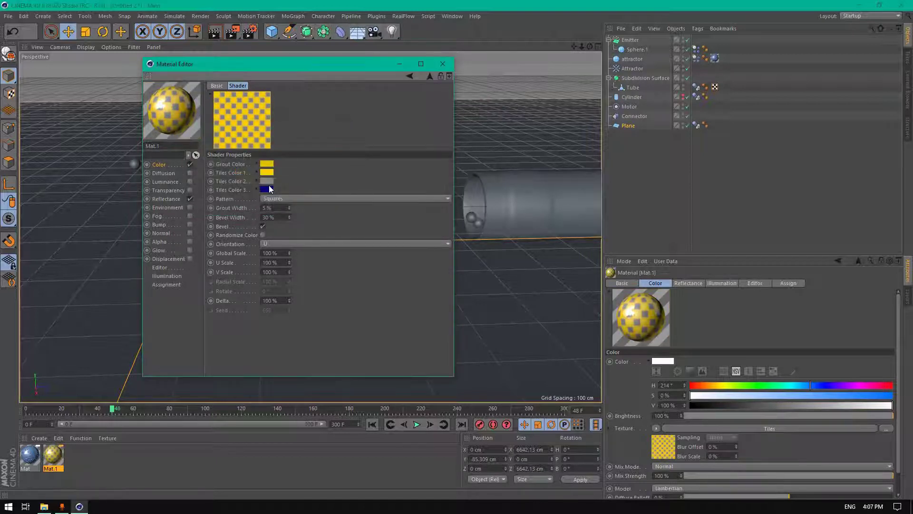
Make the Tiles shader's second tile color black and change its pattern to Lines 1.
left_click(269, 189)
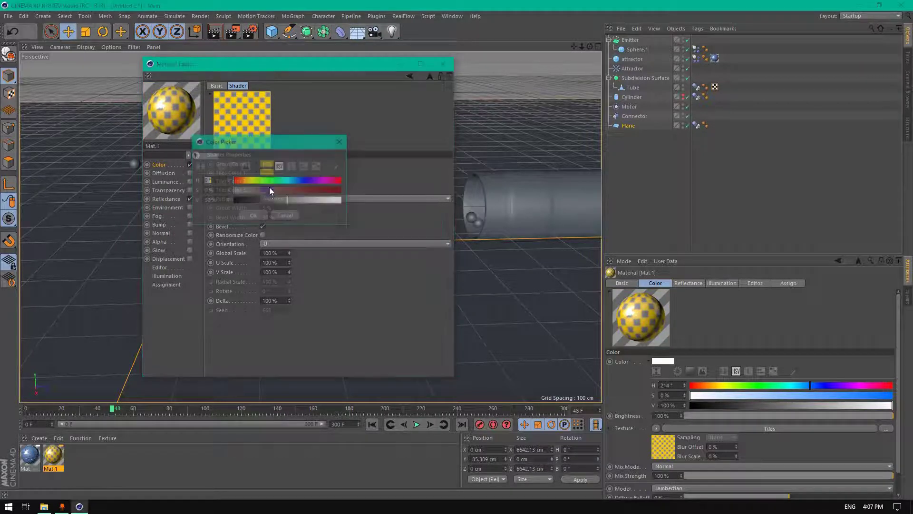
left_click(253, 215)
left_click(300, 198)
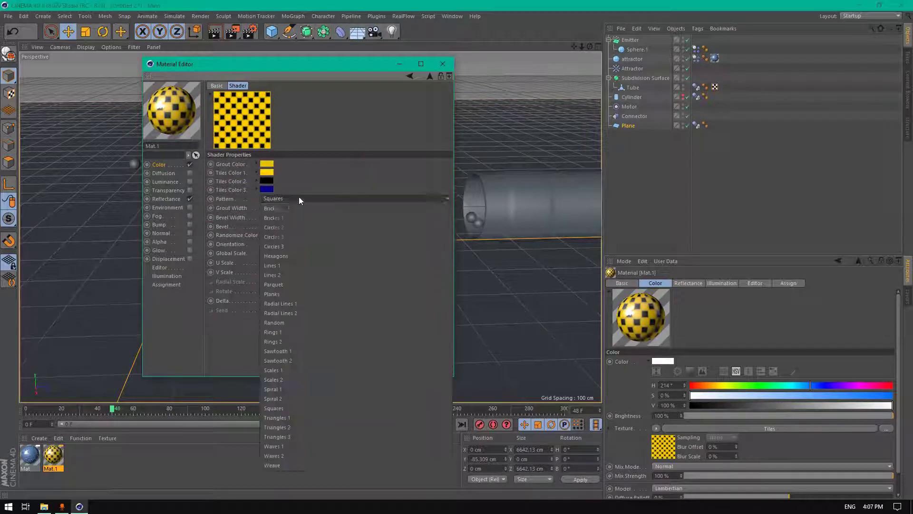
left_click(289, 265)
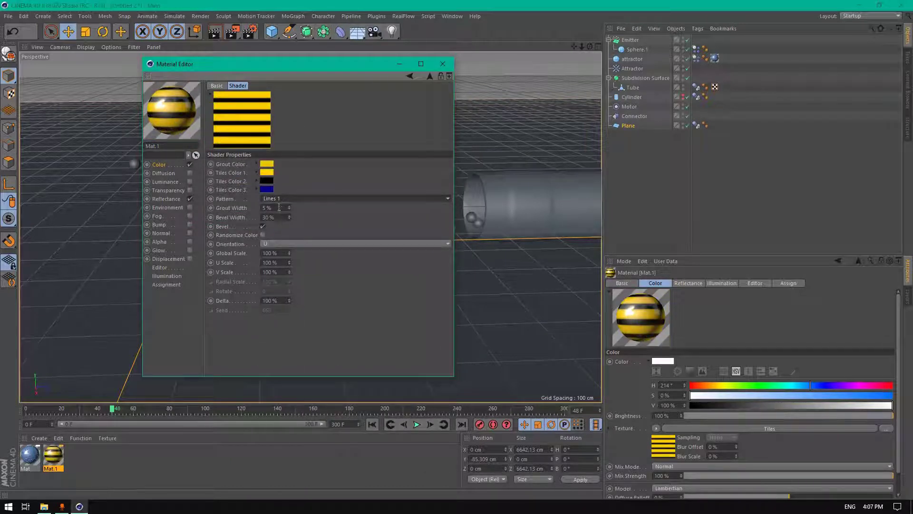
Set the Tiles shader's grout width to 0 % and its bevel width to 20 %.
type("0")
key("Tab")
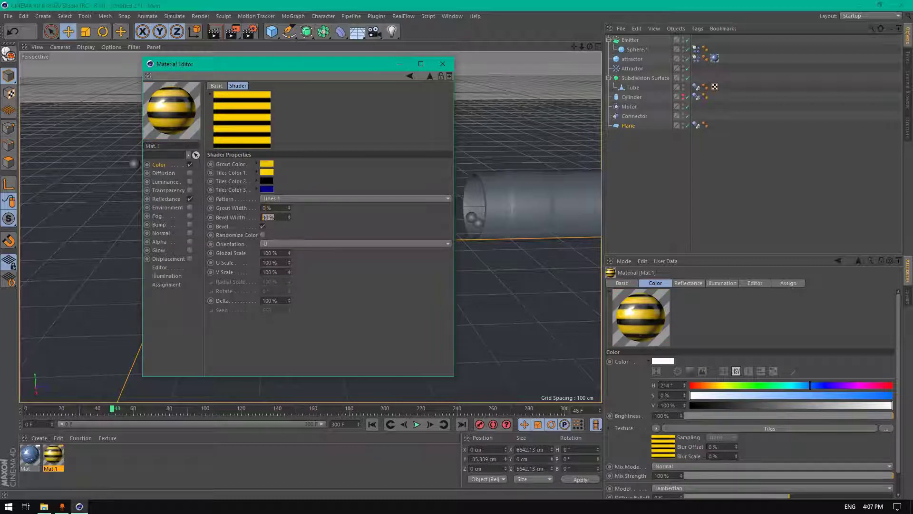
type("20")
key("Return")
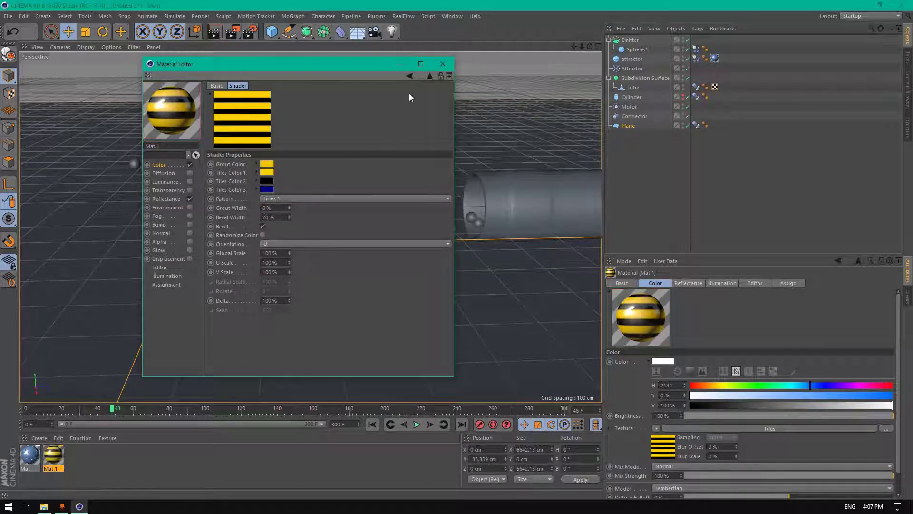
Copy the Tiles shader from the Color channel into the Luminance channel's texture and enable Luminance.
left_click(429, 77)
left_click(257, 164)
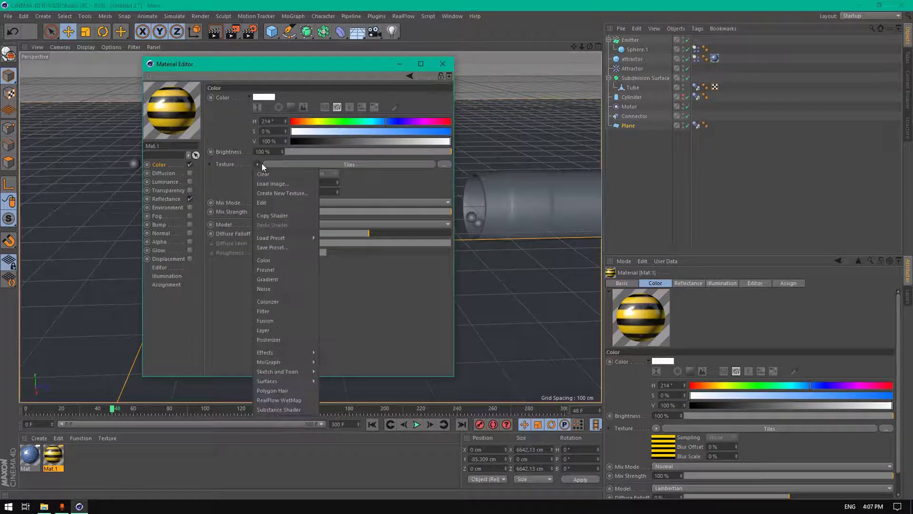
left_click(230, 204)
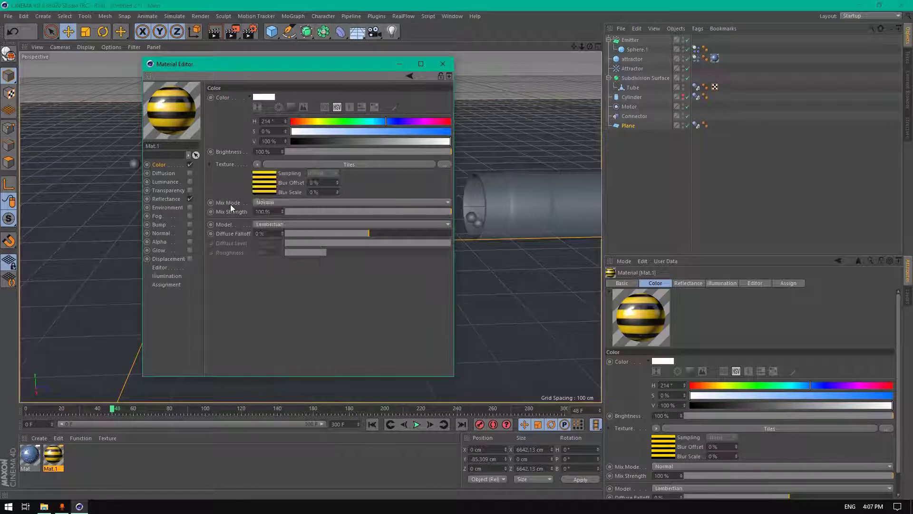
left_click(162, 181)
left_click(254, 164)
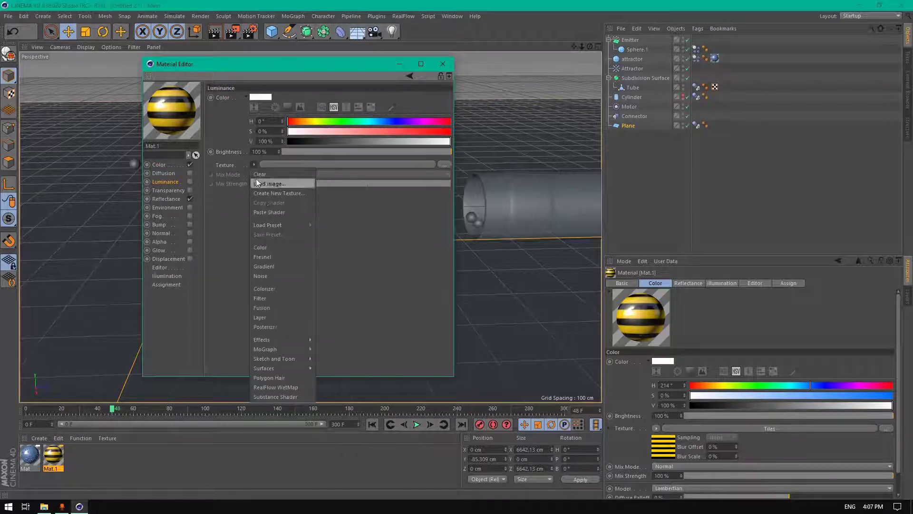
left_click(281, 212)
left_click(190, 182)
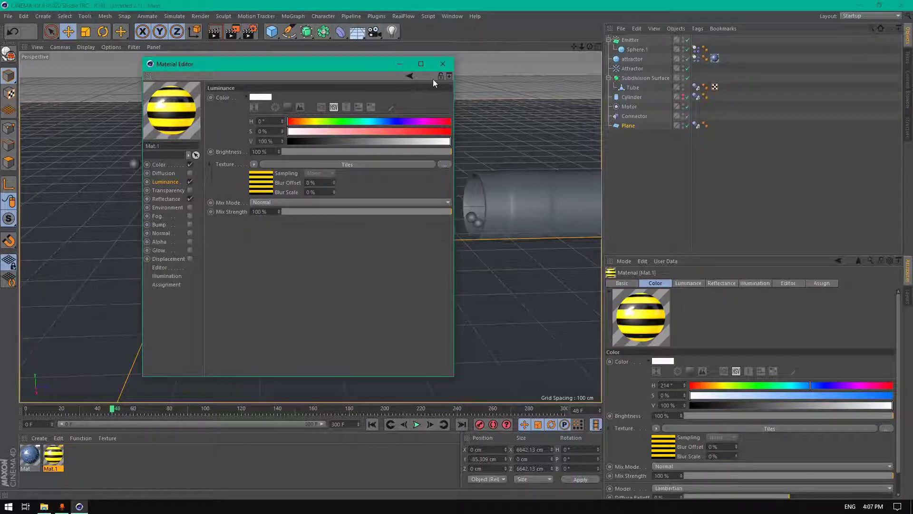
Close the material's settings and apply the yellow-and-black striped material to the Emitter.
left_click(442, 63)
left_click_drag(202, 378, 346, 247)
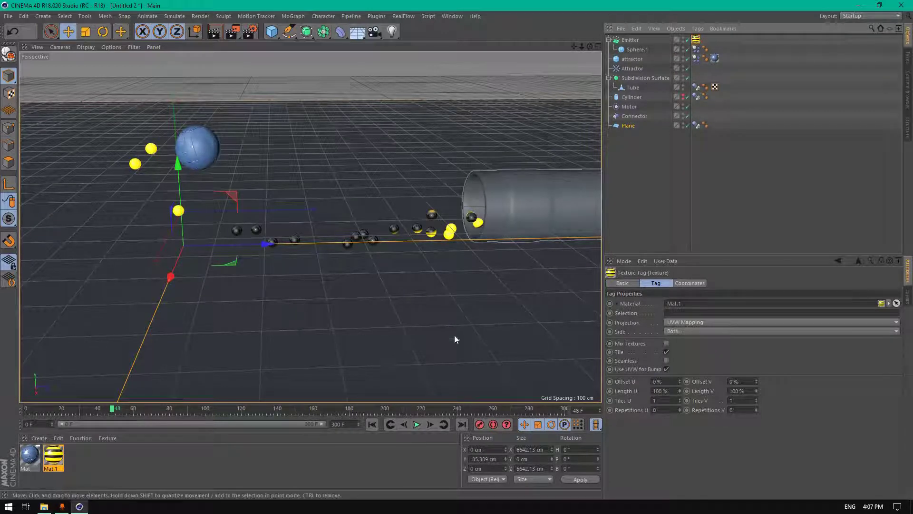
Play the simulation from the first frame, stop it once the spheres surround the attractor, and render the view to check the stripes.
left_click(372, 424)
left_click(417, 424)
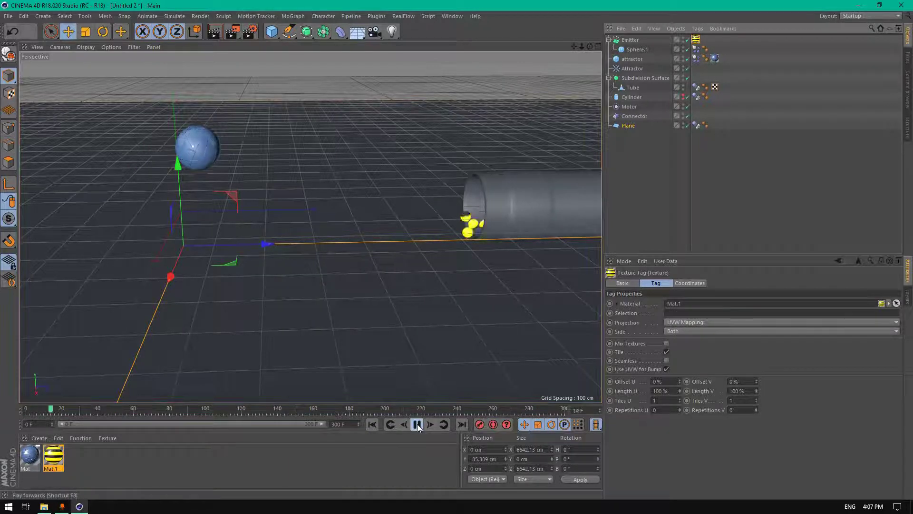
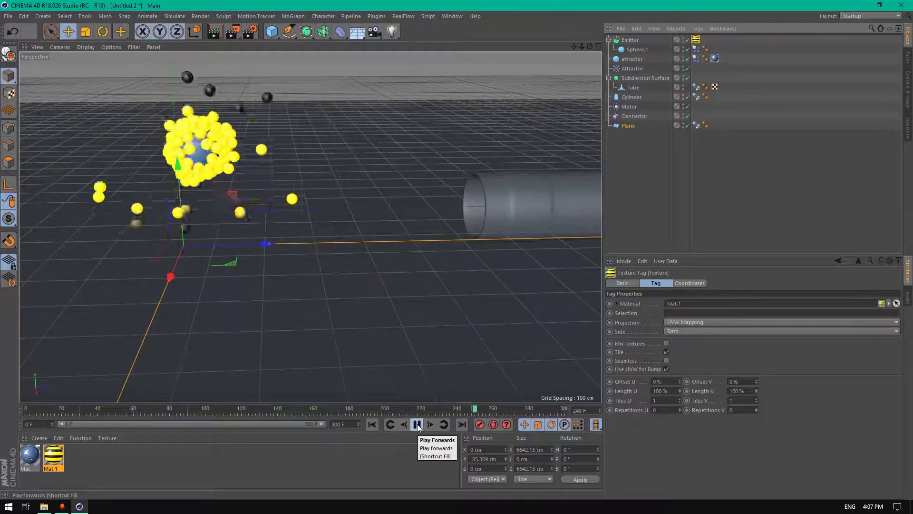
left_click(417, 424)
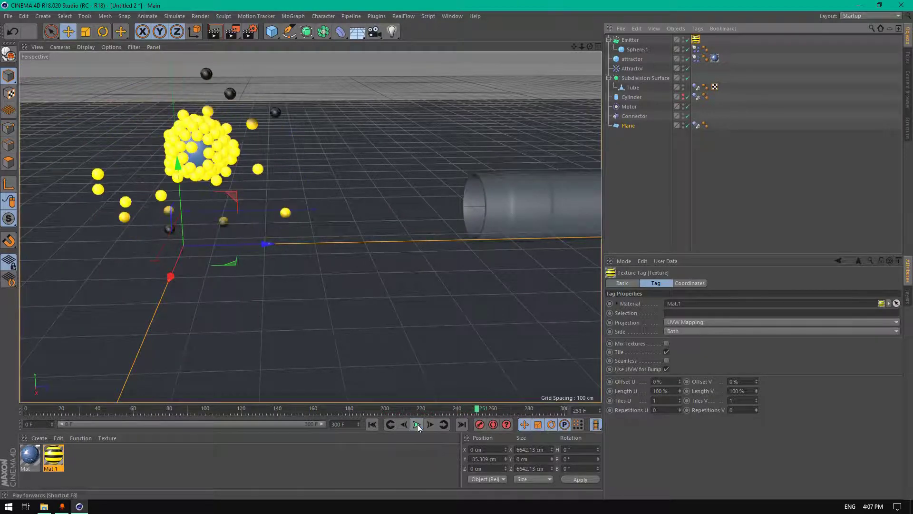
left_click(217, 36)
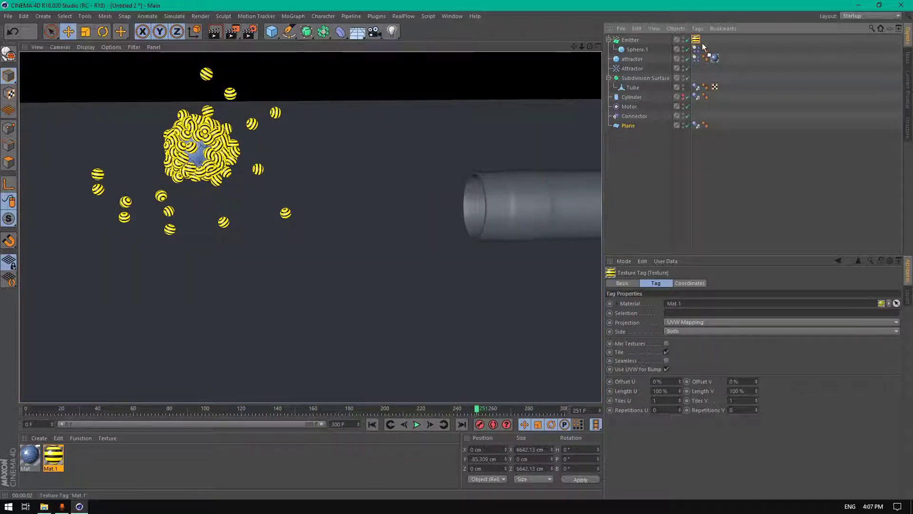
Move the striped texture tag from the Emitter to Sphere.1 and replay the simulation from the first frame.
left_click_drag(703, 47, 636, 49)
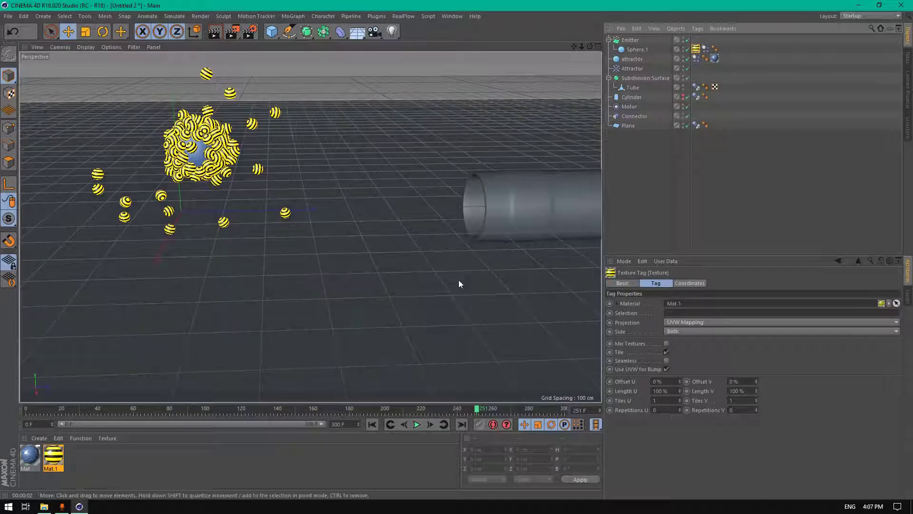
left_click(373, 424)
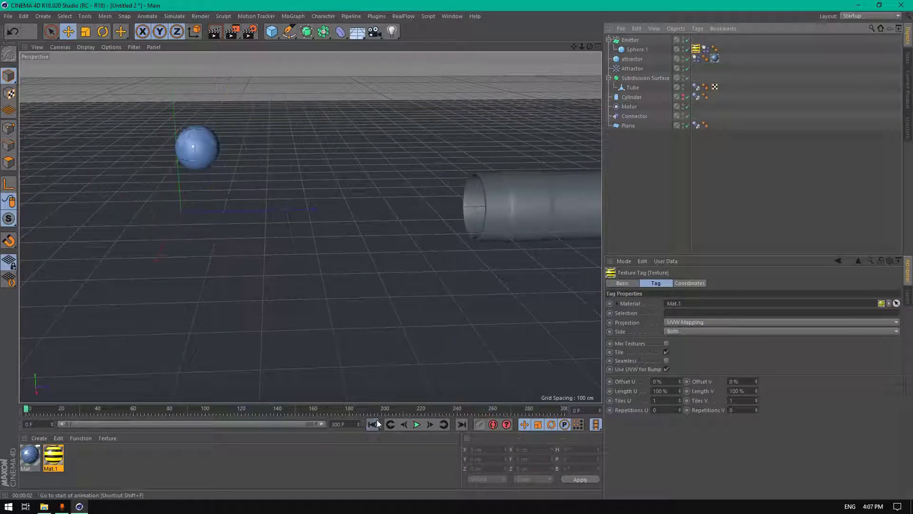
left_click(417, 424)
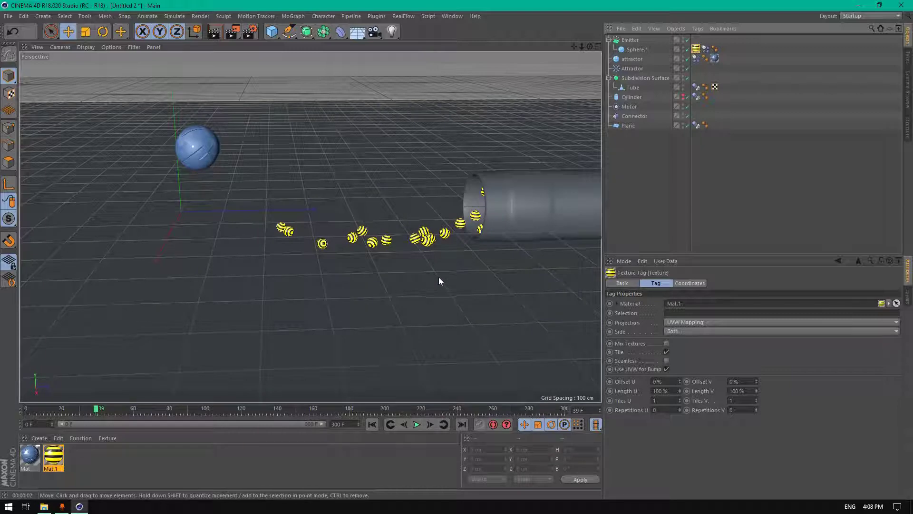
Create a new material and set its color to a dark blue-gray with hue 214°, saturation 16 % and value 48 %.
left_click_drag(574, 46, 311, 228)
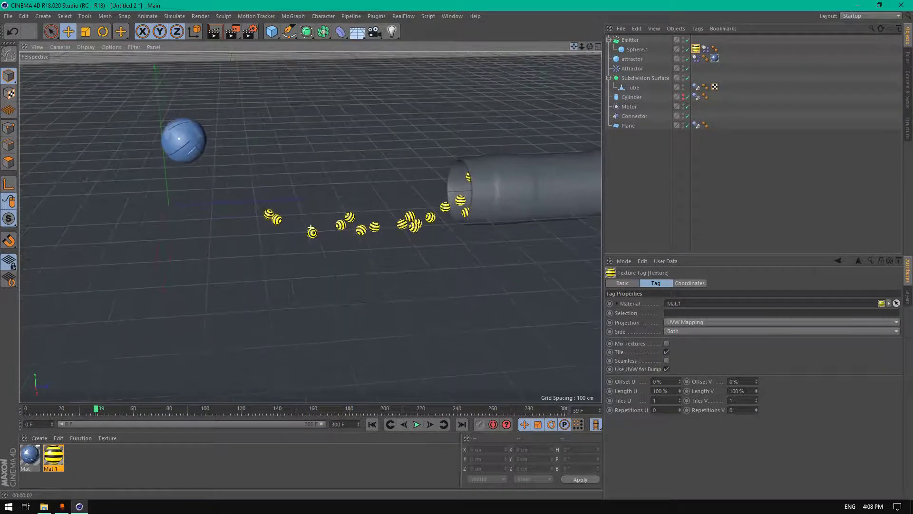
left_click_drag(591, 47, 310, 227)
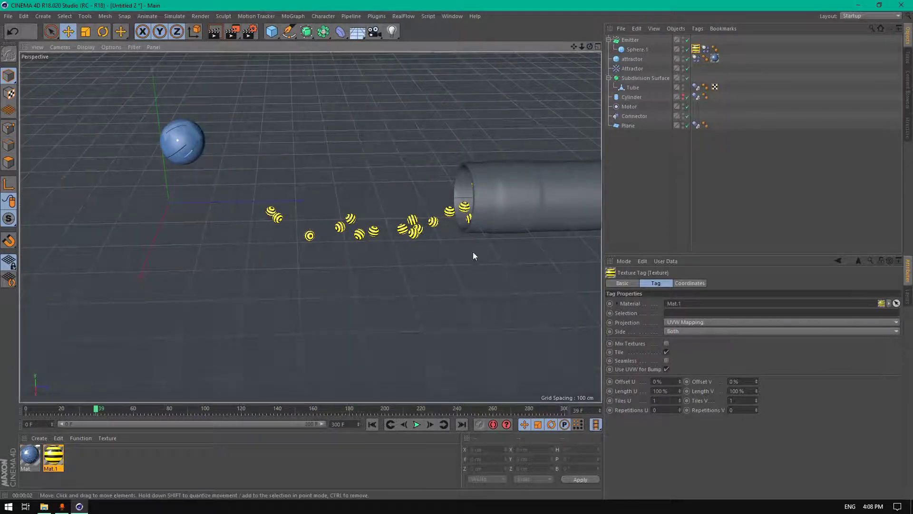
double_click(104, 466)
double_click(37, 459)
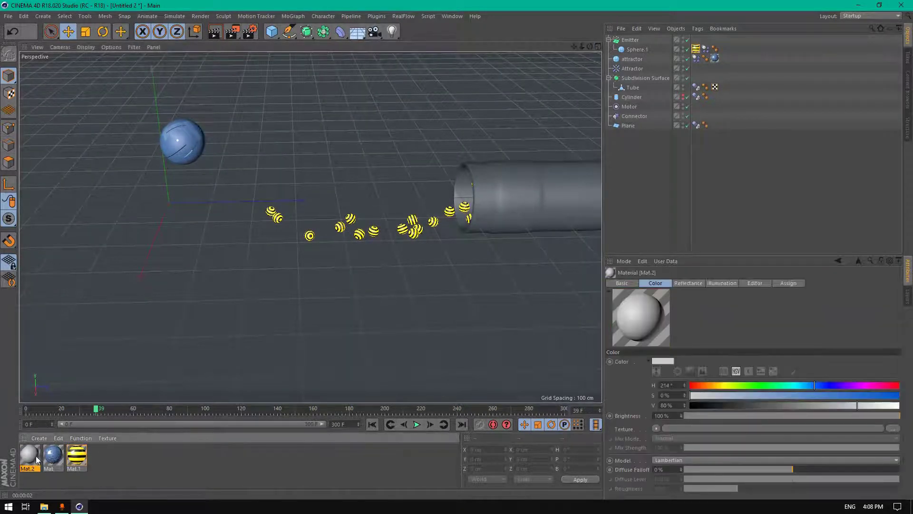
left_click(166, 167)
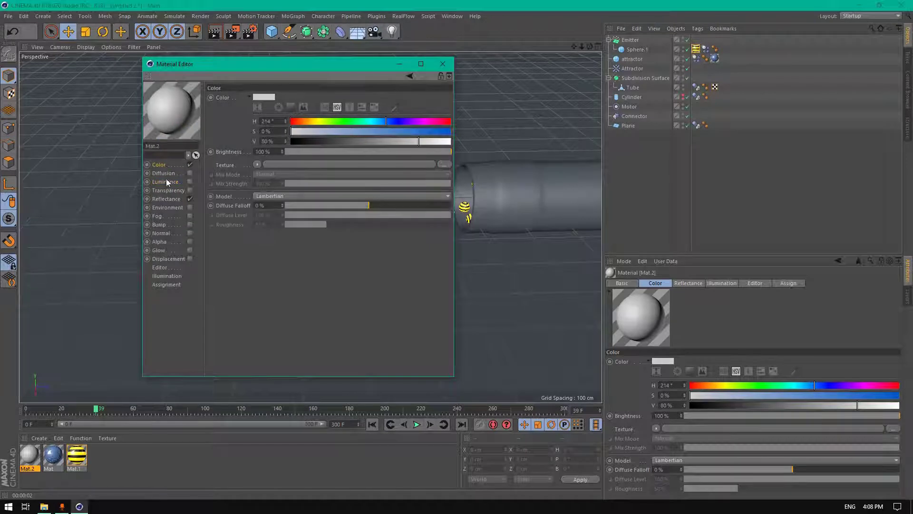
left_click(339, 131)
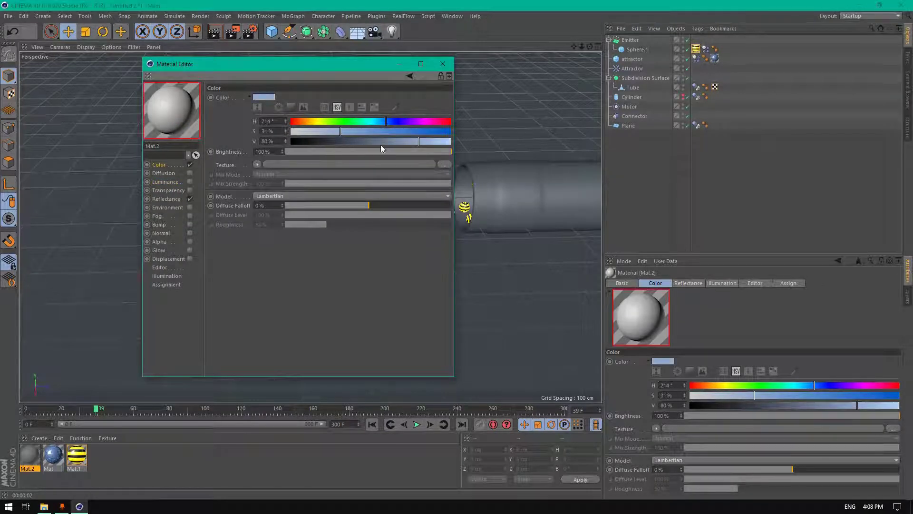
left_click(368, 142)
left_click(335, 132)
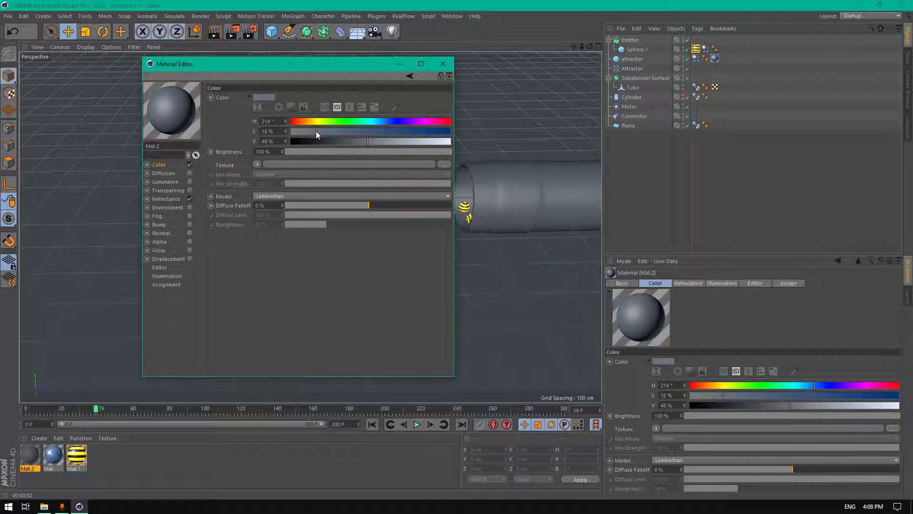
Add a Reflection (Legacy) layer to the blue-gray material's reflectance and set its attenuation to Additive.
left_click(166, 199)
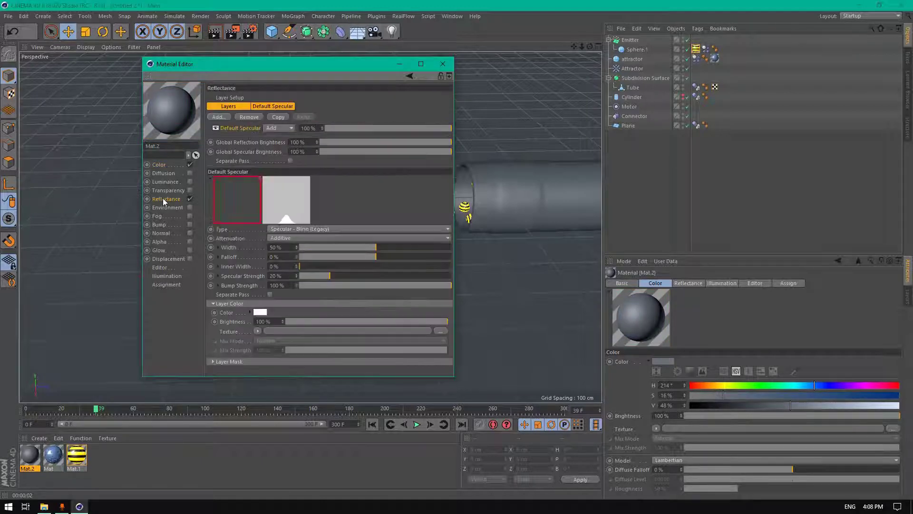
left_click(226, 118)
left_click(248, 130)
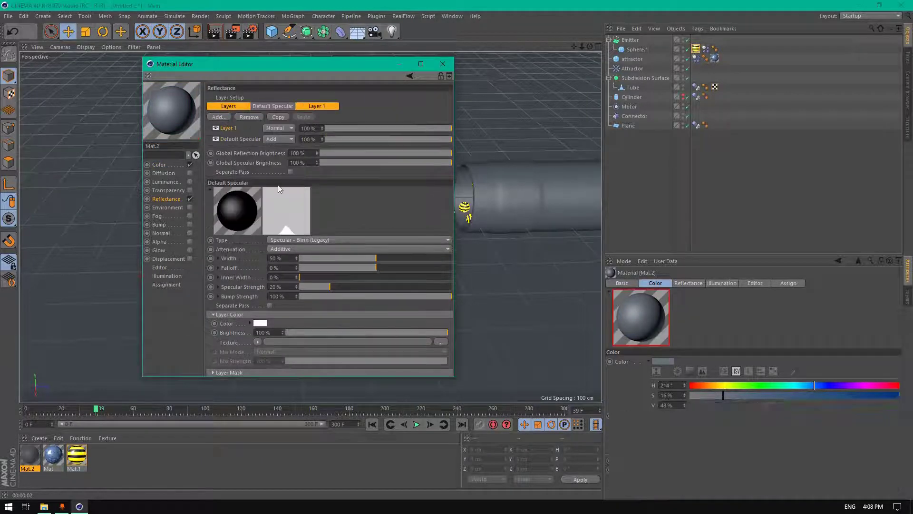
left_click(288, 240)
left_click(309, 339)
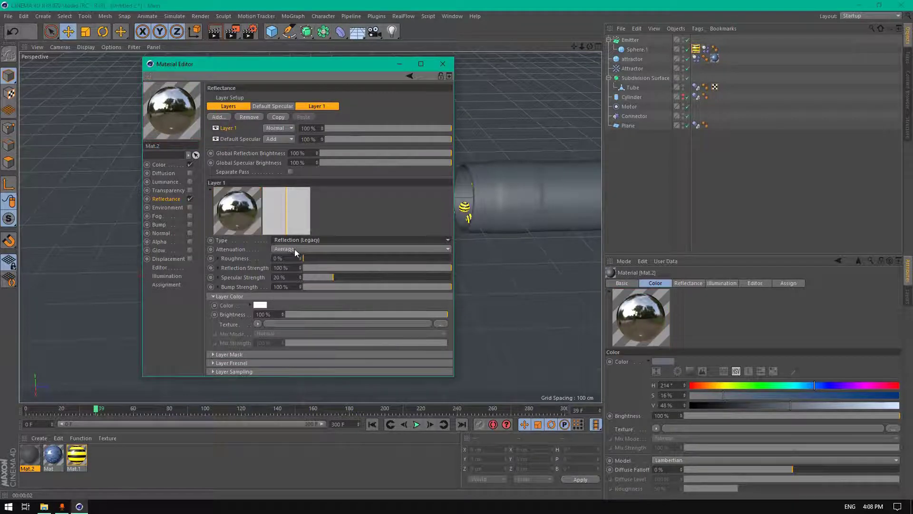
left_click(295, 250)
left_click(299, 280)
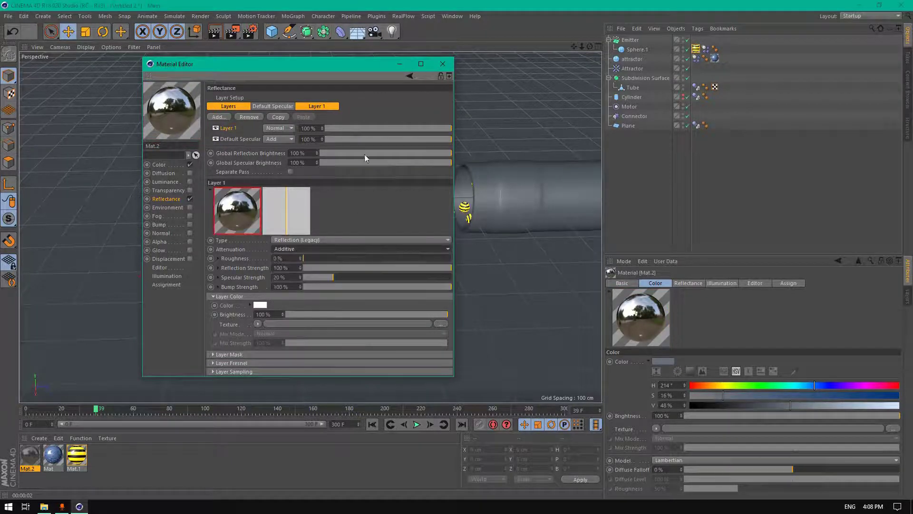
Place the reflection layer below Default Specular, reduce its strength to 7 %, and close the material's settings.
left_click_drag(228, 130, 229, 141)
left_click(339, 139)
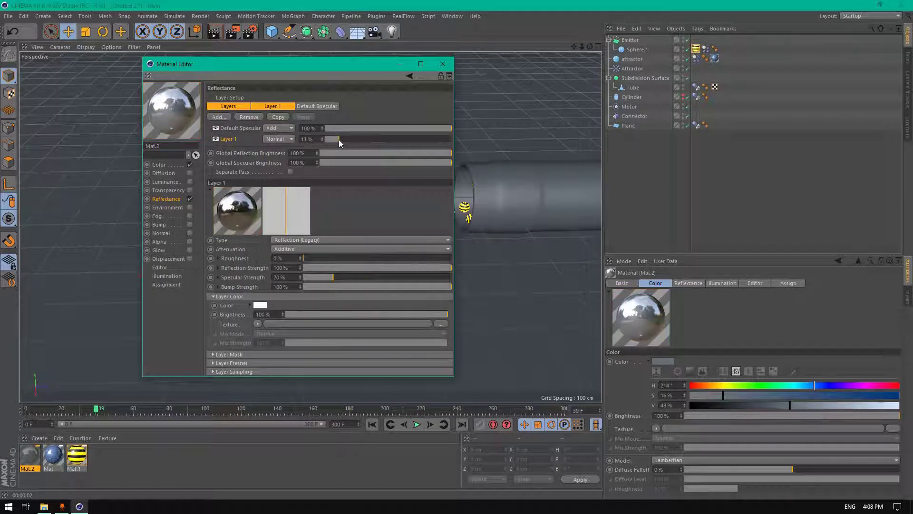
left_click_drag(335, 139, 333, 141)
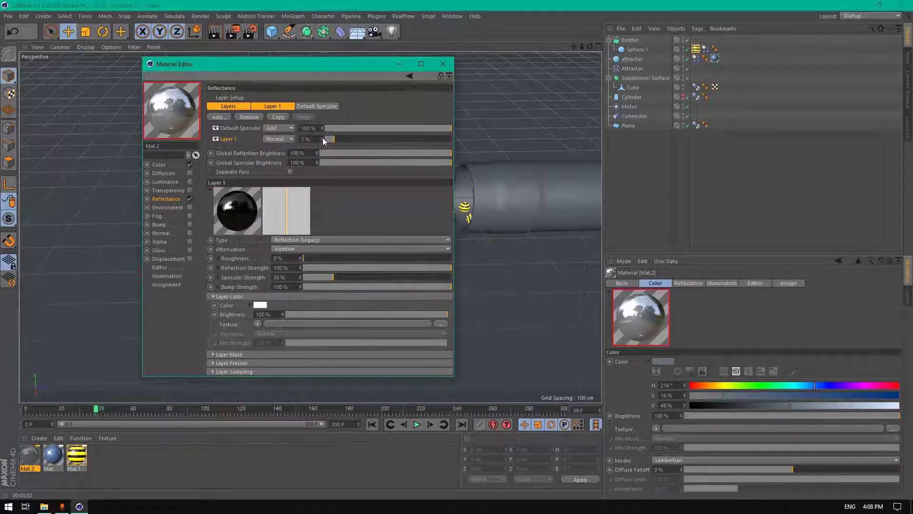
left_click(450, 64)
Apply the reflective blue-gray material to the Tube.
left_click_drag(30, 450, 558, 180)
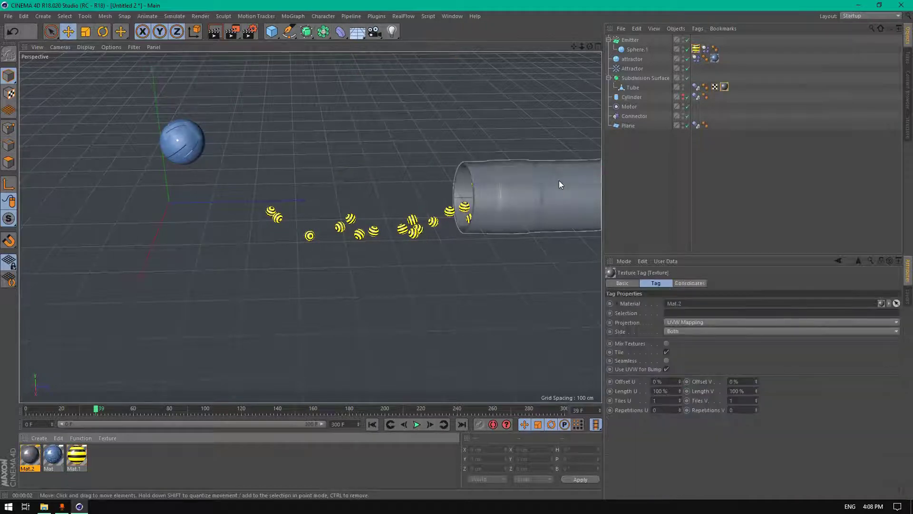
left_click_drag(590, 46, 582, 50)
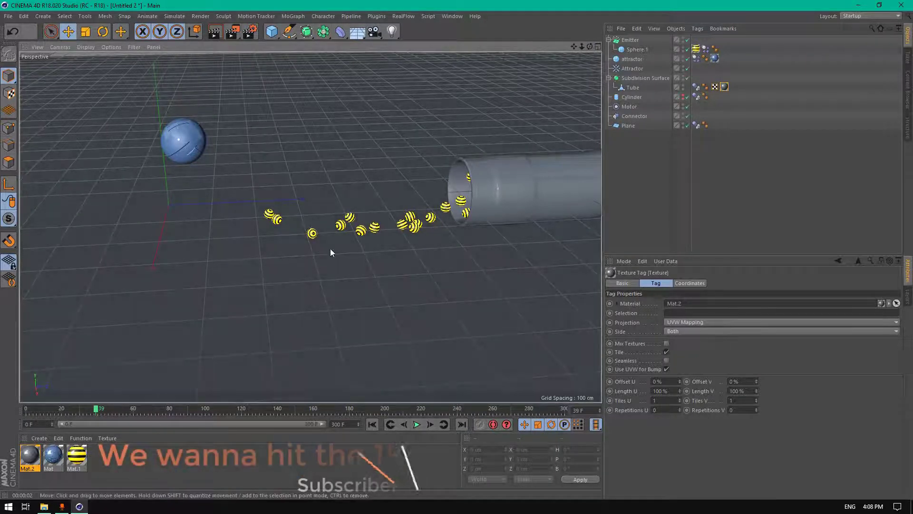
Add a Sky object and create a material from the HDR020 image in the HDRI folder, without copying it to the project location.
left_click_drag(357, 31, 400, 60)
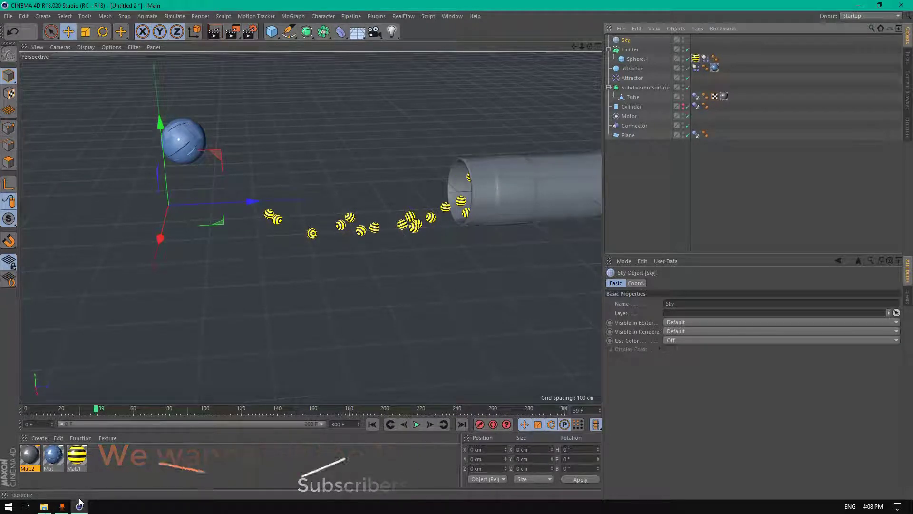
left_click(43, 506)
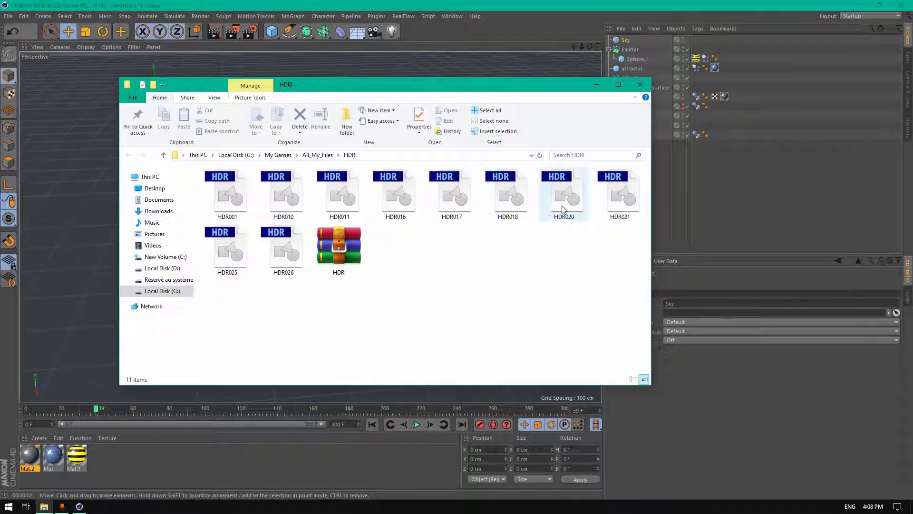
left_click_drag(572, 206, 136, 402)
mouse_move(118, 477)
left_mouse_down()
mouse_move(146, 458)
mouse_move(118, 462)
left_mouse_up()
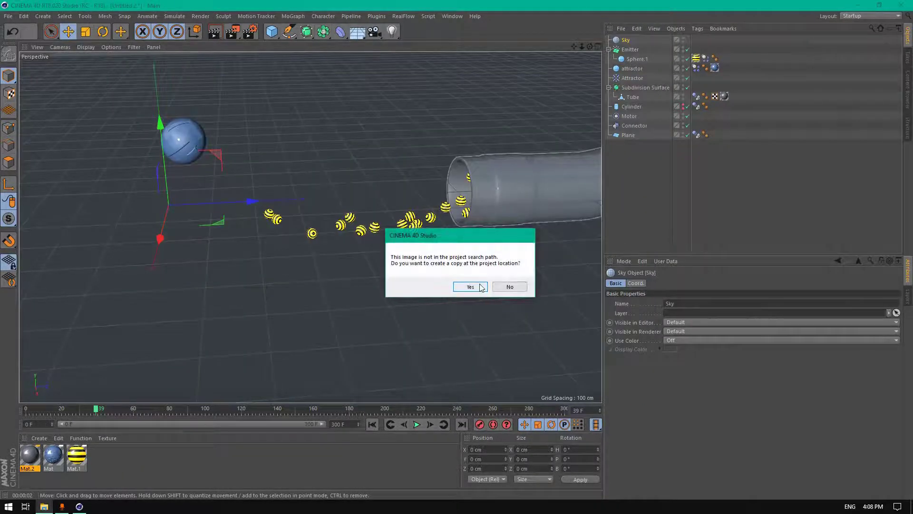
left_click(505, 287)
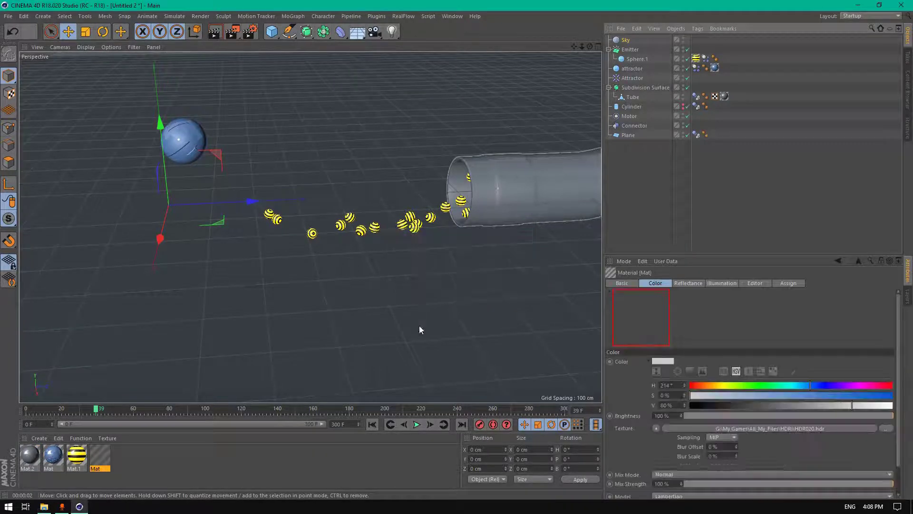
Turn off reflectance on the HDR020 material, leaving the image in its color channel, and apply it to the Sky.
double_click(100, 457)
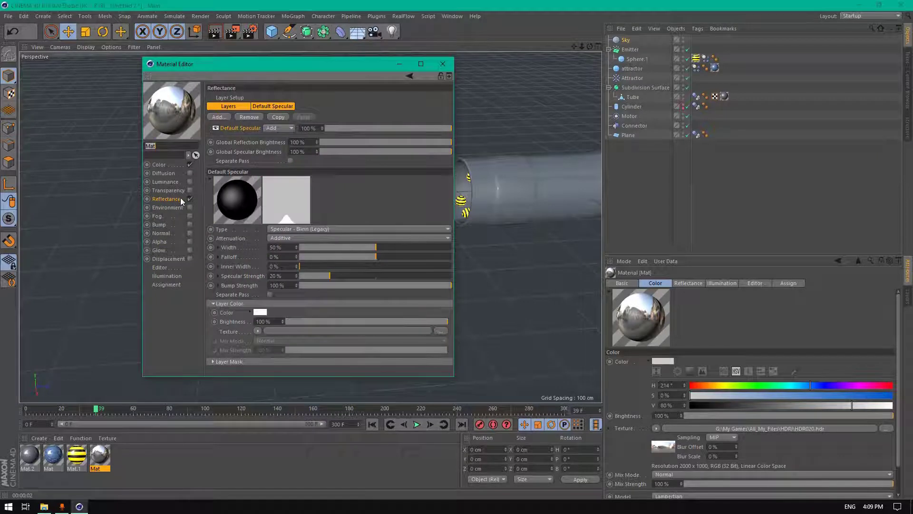
left_click(190, 199)
left_click(164, 166)
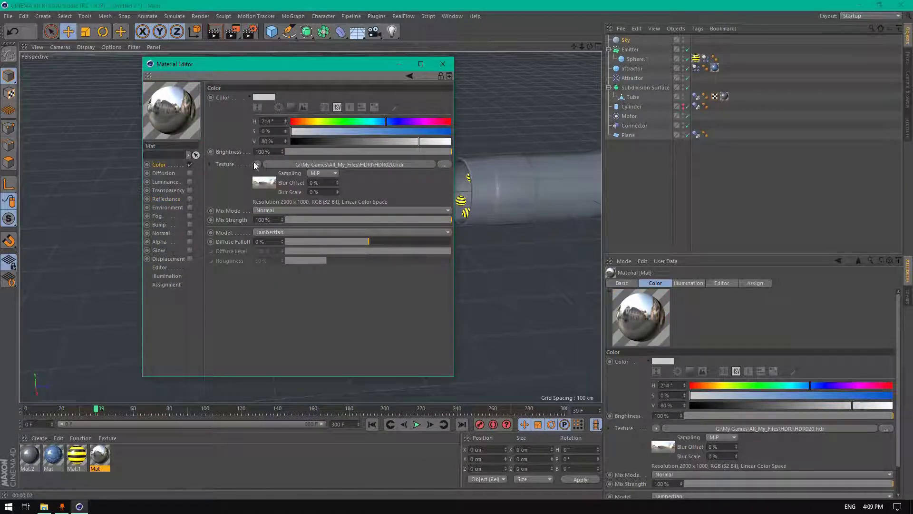
left_click(163, 182)
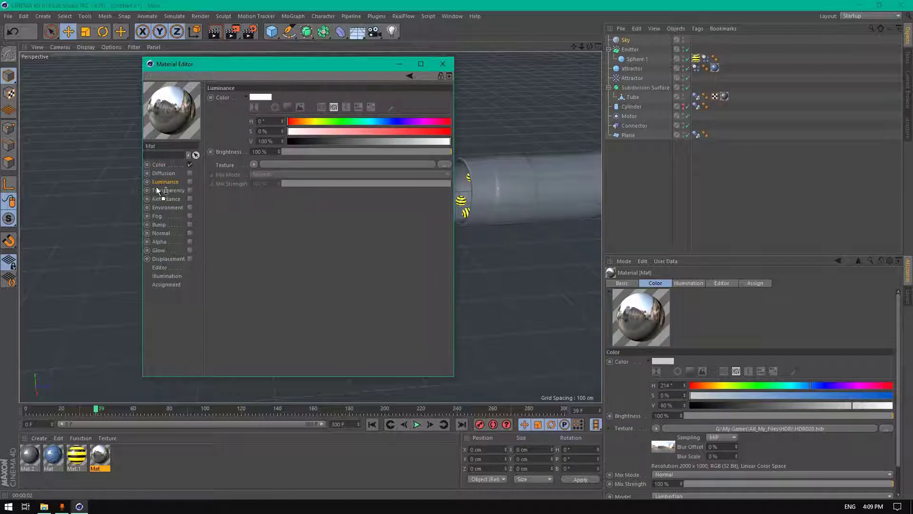
left_click(165, 182)
left_click(164, 165)
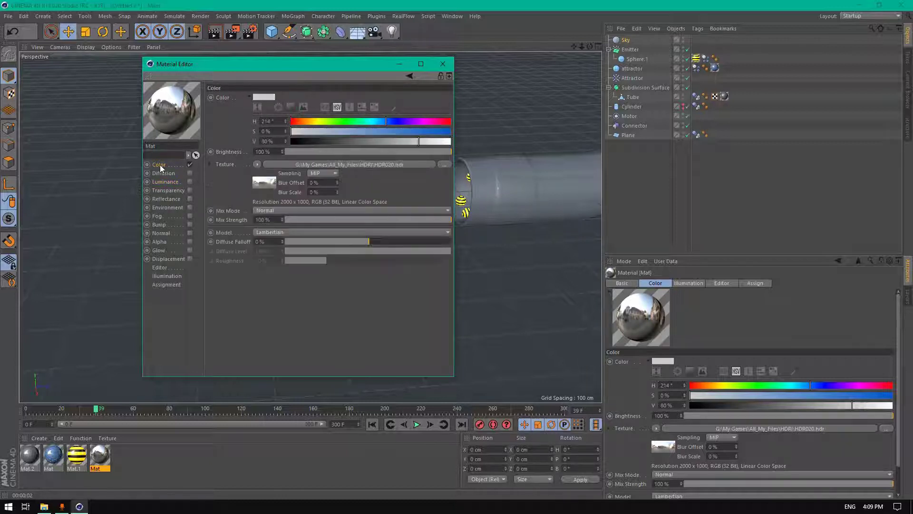
left_click(439, 65)
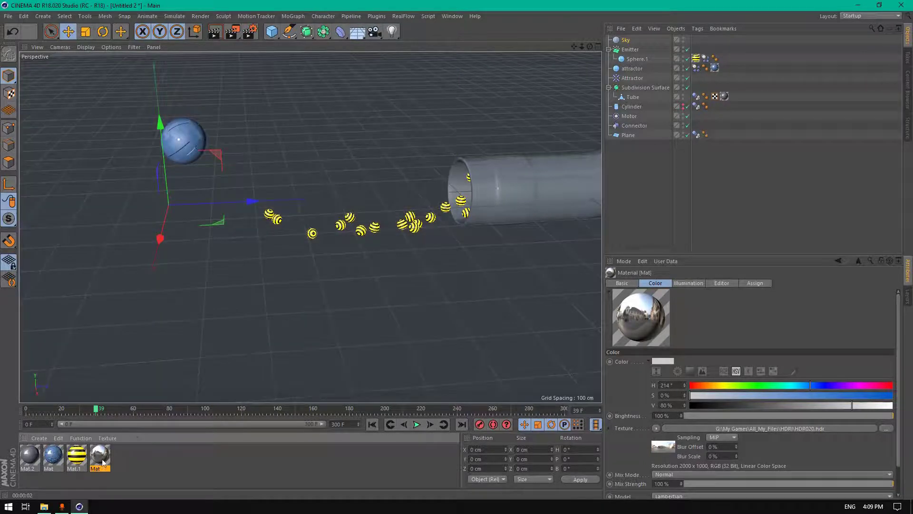
left_click_drag(627, 40, 626, 42)
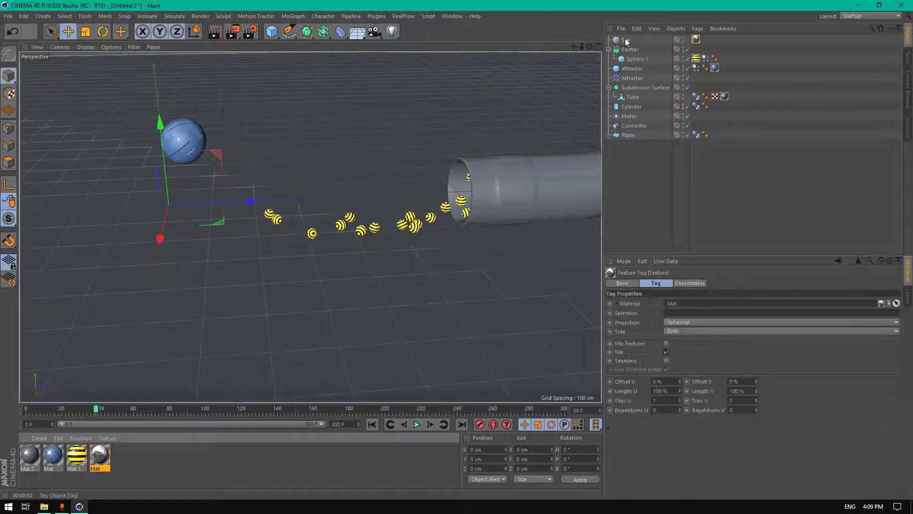
Add a Compositing tag to the Sky and disable Seen by Camera.
right_click(626, 40)
mouse_move(679, 47)
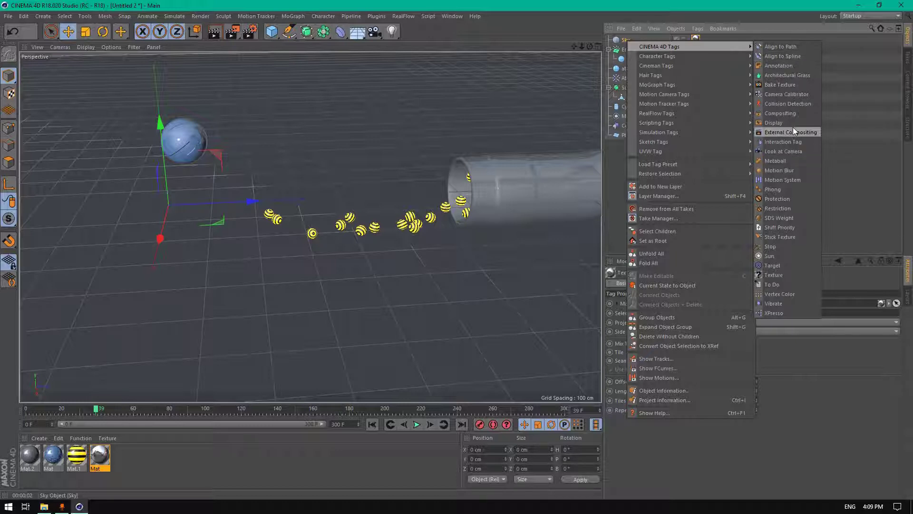
left_click(793, 114)
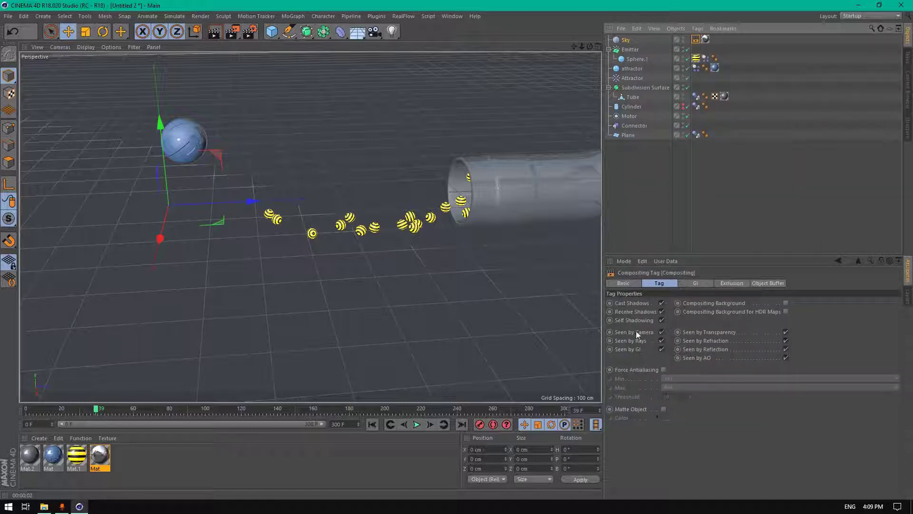
left_click(662, 332)
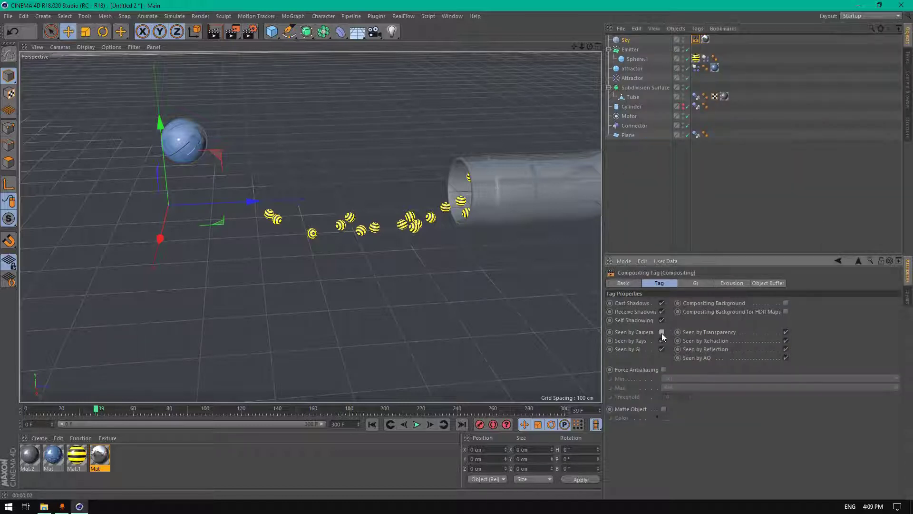
Play the particle simulation forward and stop it at frame 52.
mouse_move(574, 46)
left_mouse_down()
mouse_move(575, 57)
mouse_move(596, 49)
mouse_move(545, 48)
mouse_move(585, 47)
left_mouse_up()
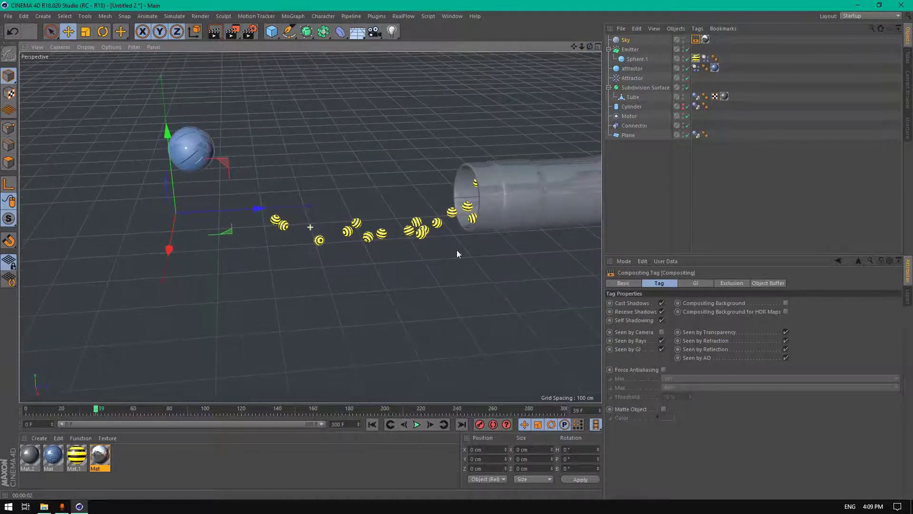
left_click(417, 425)
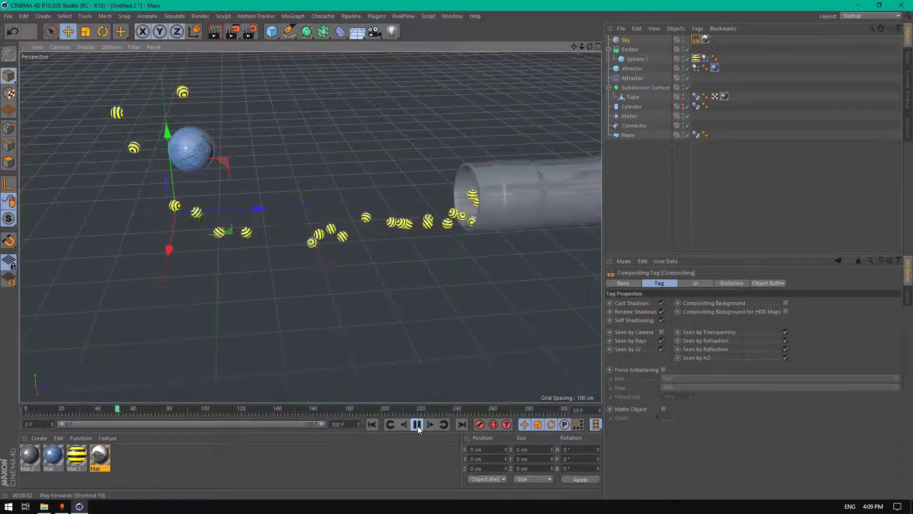
Add the Global Illumination effect to the render settings and set its samples to Low.
left_click(250, 32)
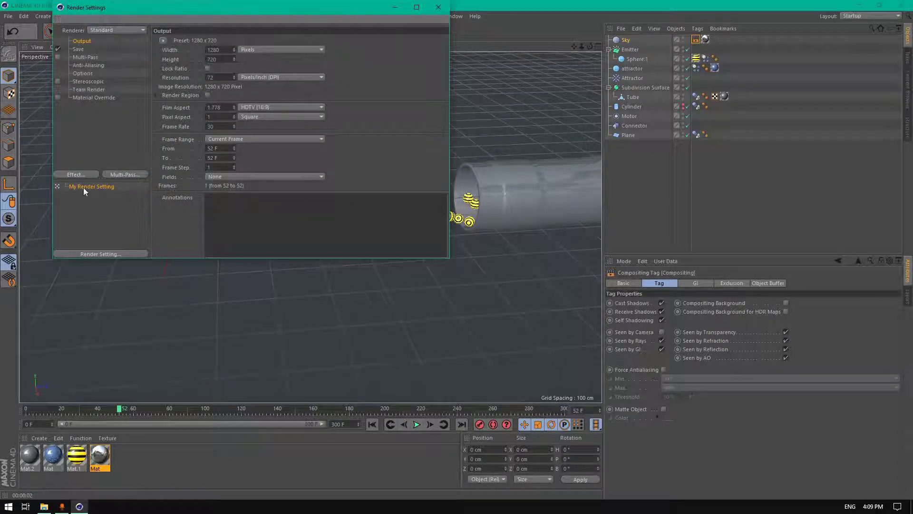
left_click(91, 173)
left_click(136, 298)
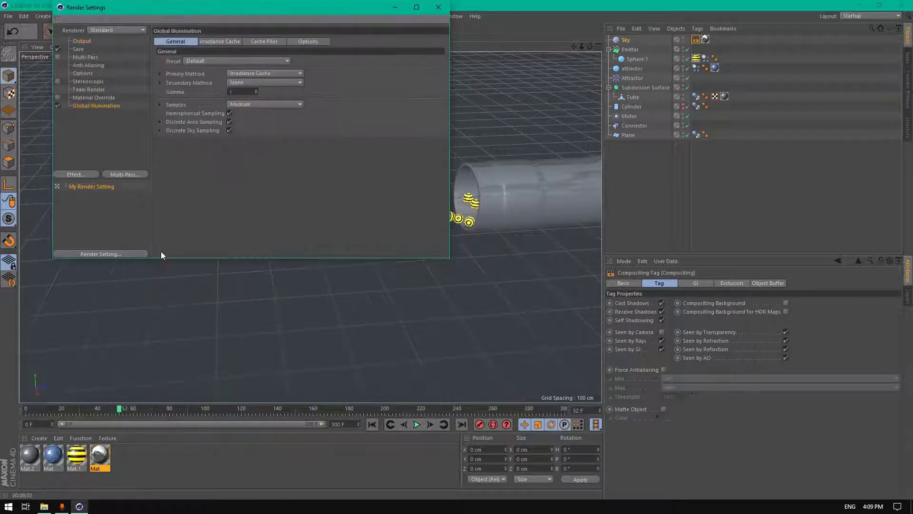
left_click(249, 106)
left_click(250, 112)
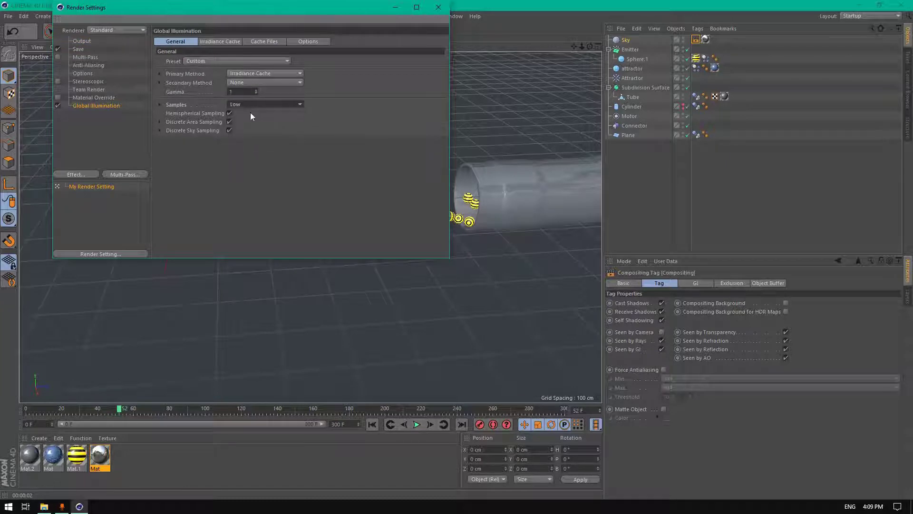
Set the Irradiance Cache record density to Low, close the render settings, and render the perspective view.
left_click(242, 83)
left_click(244, 75)
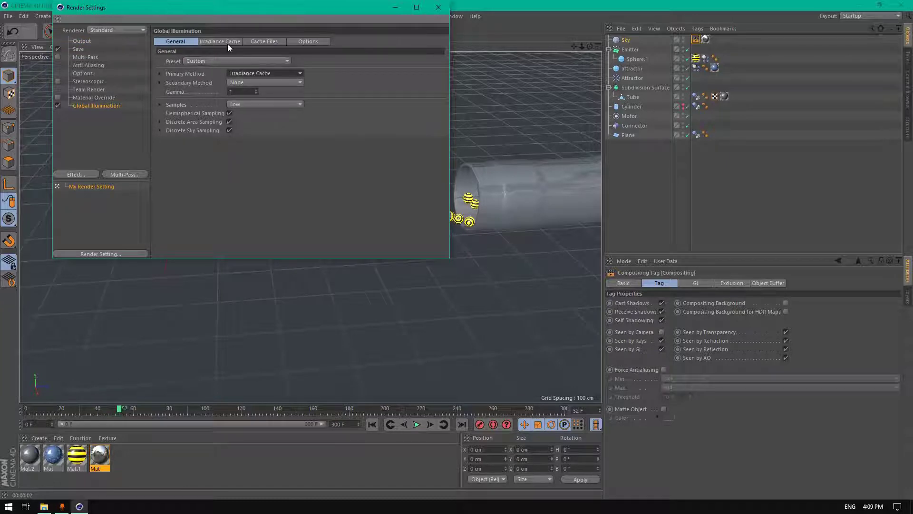
left_click(220, 41)
left_click(224, 61)
left_click(225, 91)
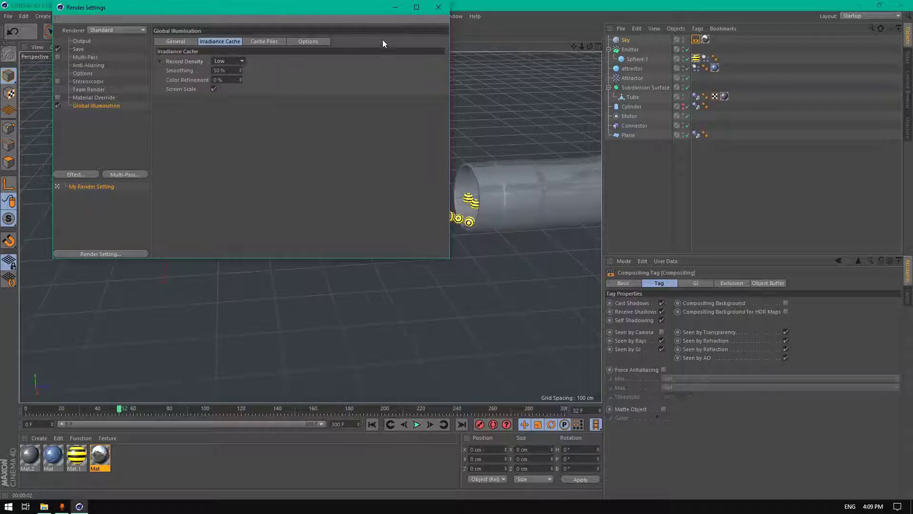
left_click(447, 7)
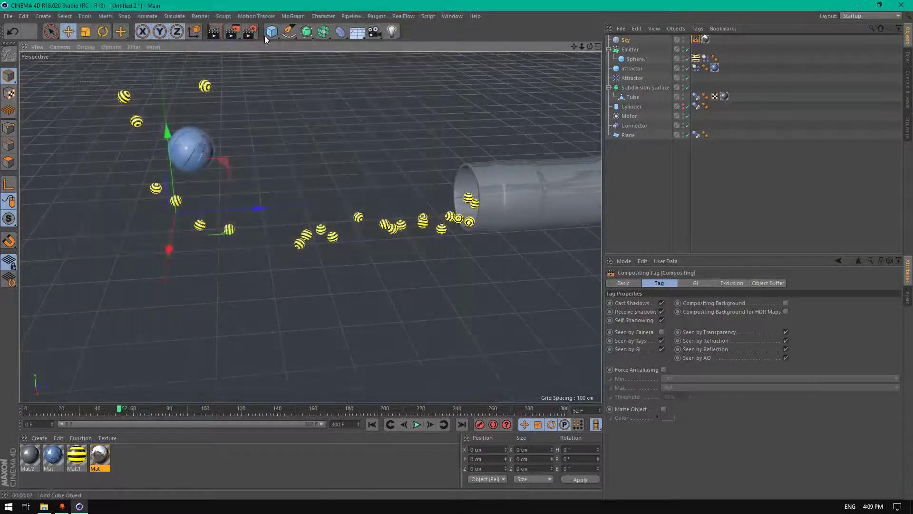
left_click(217, 34)
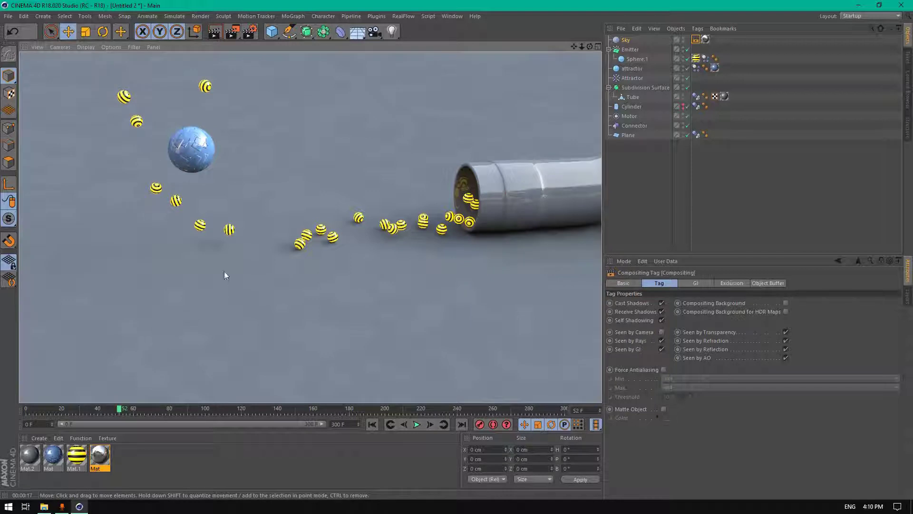
Create a new material, apply it to the Plane, and darken its color to a gray with value 55 %.
double_click(139, 472)
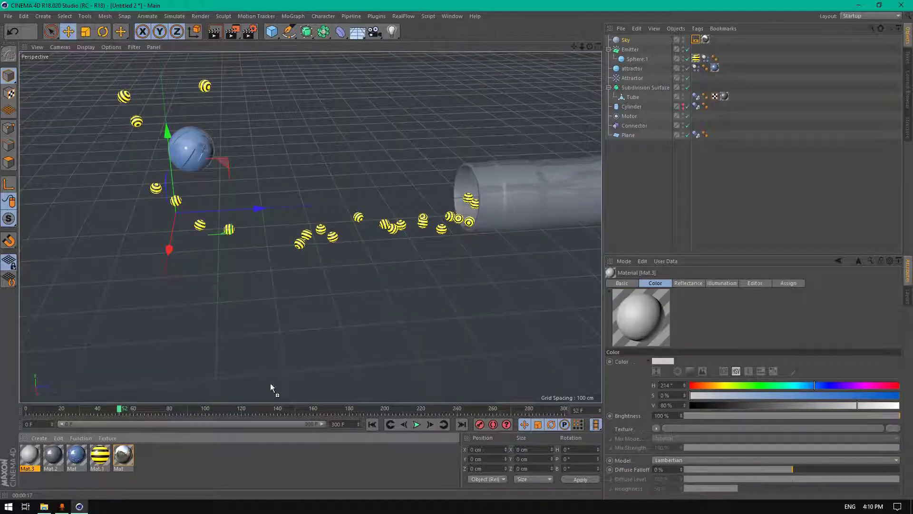
left_click_drag(271, 388, 652, 108)
left_click_drag(629, 138, 629, 136)
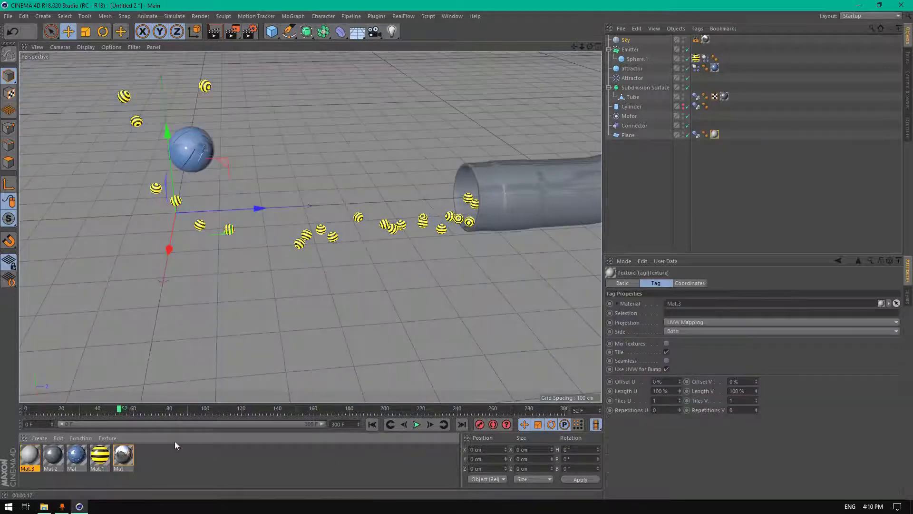
left_click(32, 458)
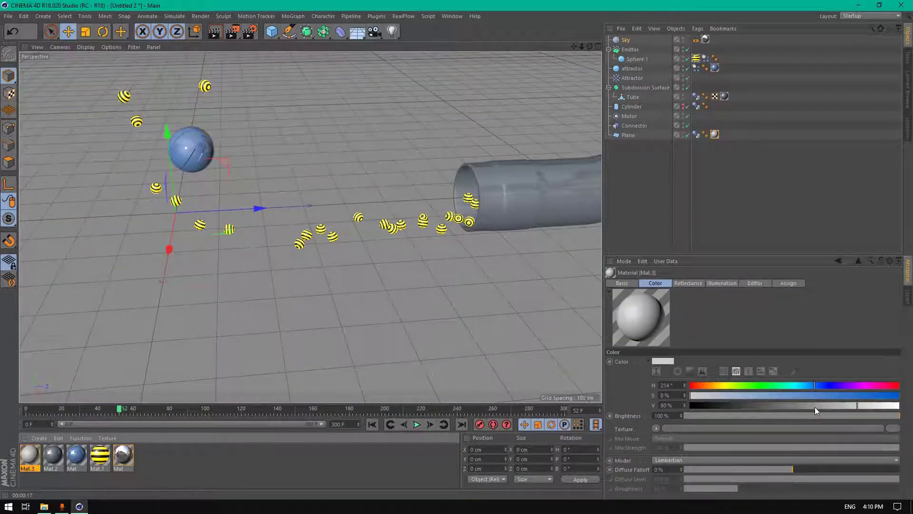
left_click_drag(815, 407, 804, 400)
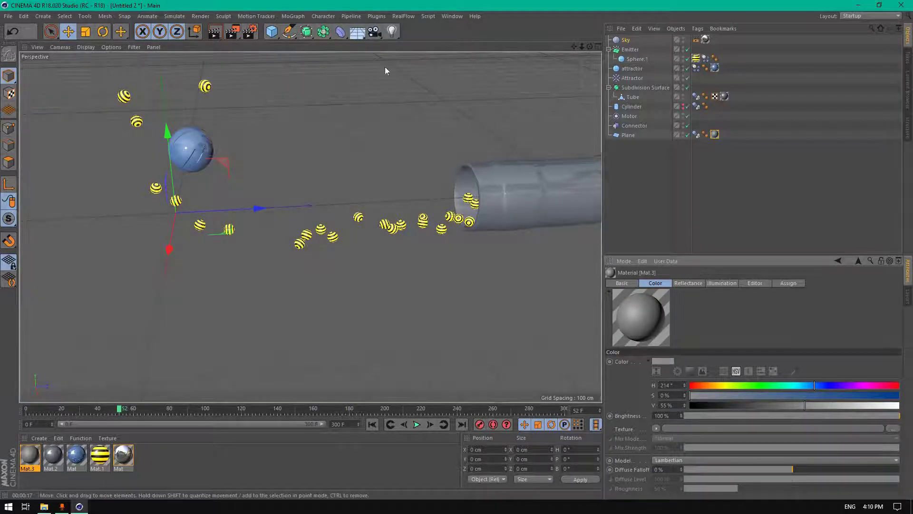
Frame the attractor, particles and tube opening closely, add a camera from this view, and lock it with a Protection tag.
scroll(242, 58, "up", 2)
left_click_drag(575, 46, 574, 46)
left_click(375, 31)
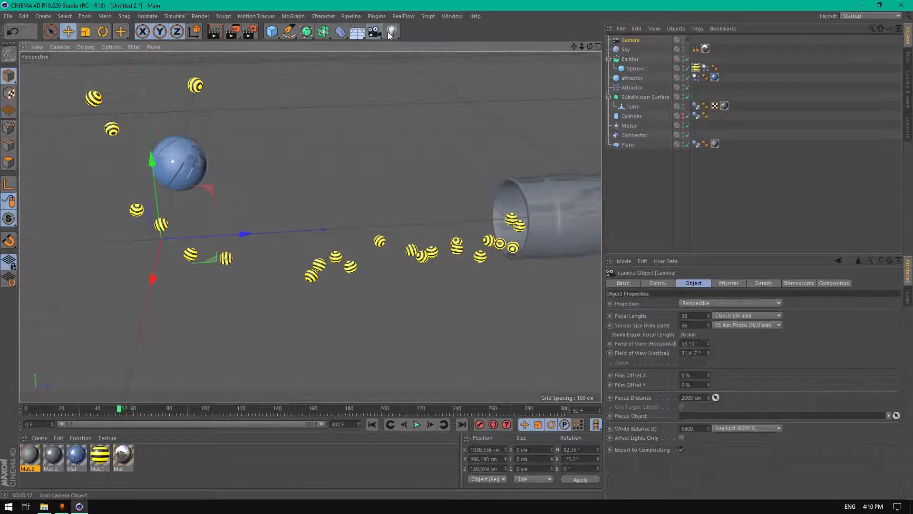
right_click(642, 40)
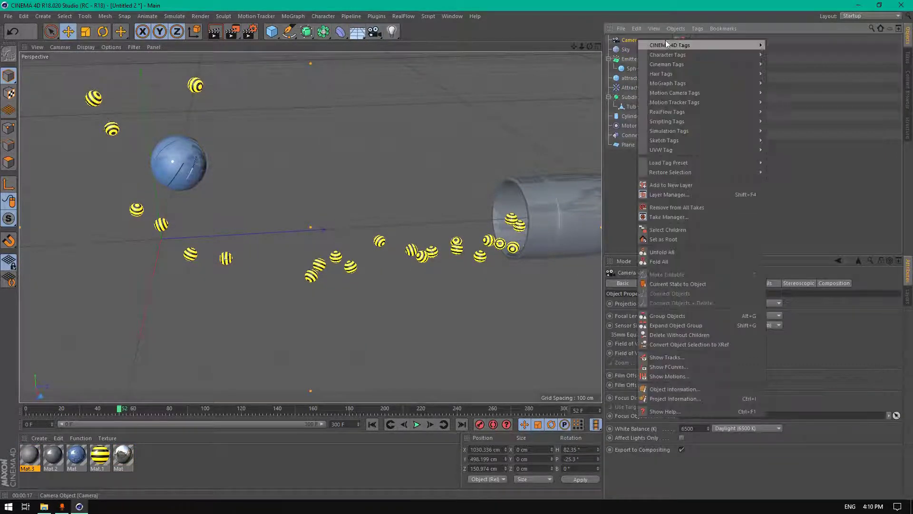
mouse_move(687, 44)
left_click(786, 196)
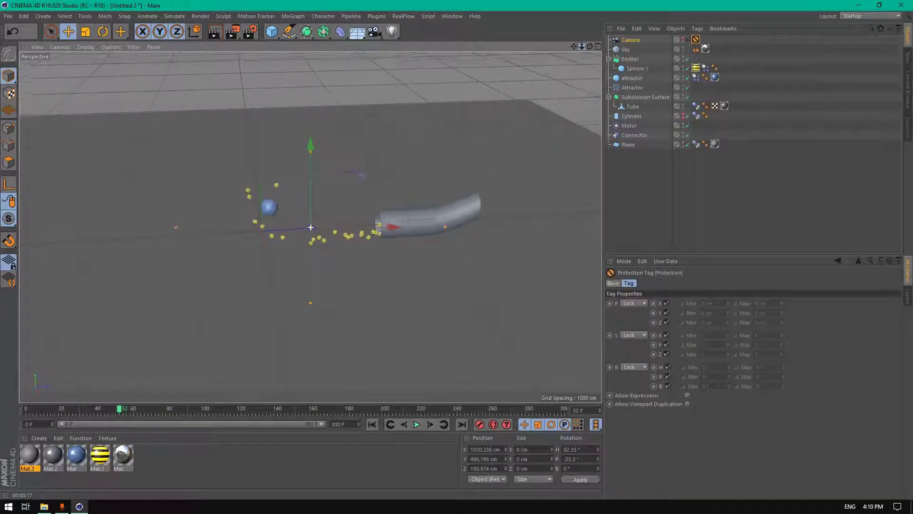
Add a cube, raise it above the scene to about Y 528 cm and Z 455 cm, and stretch it to about 958 × 200 × 1819 cm.
left_click(272, 31)
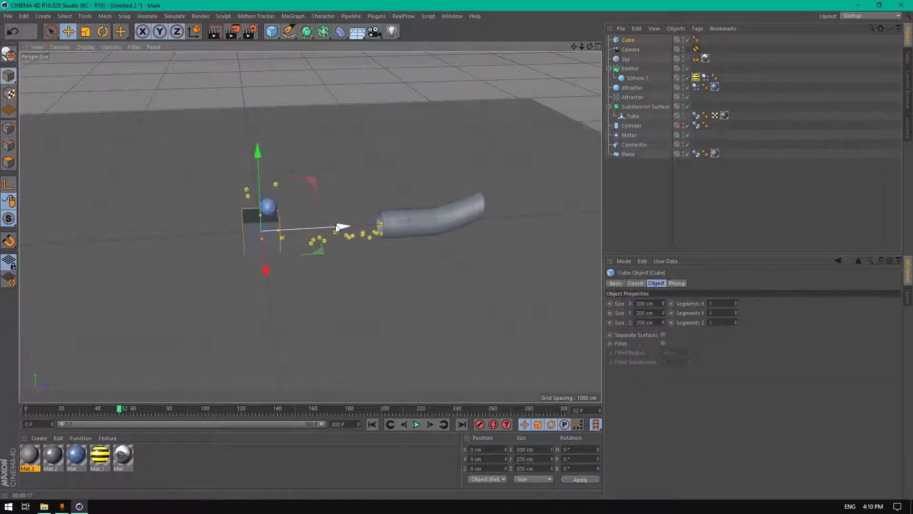
left_click_drag(341, 227, 413, 218)
left_click_drag(344, 186, 347, 106)
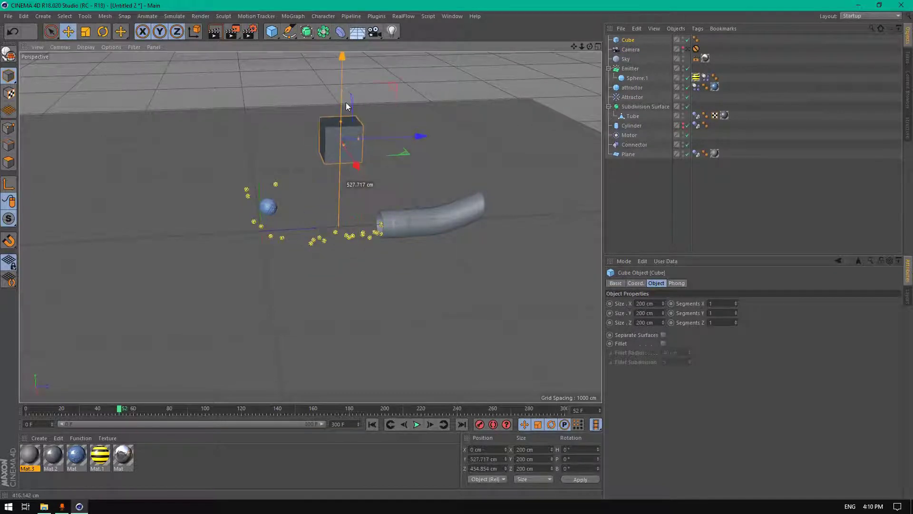
left_click_drag(358, 137, 498, 133)
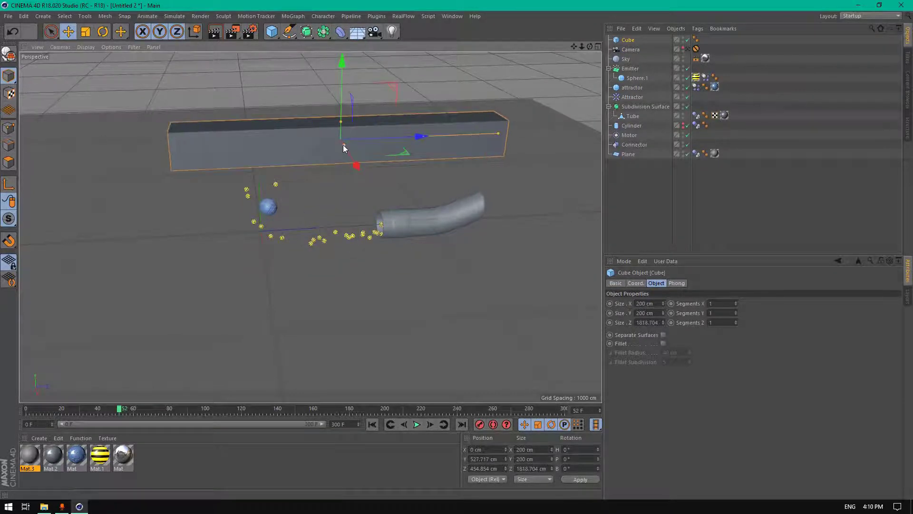
left_click_drag(344, 145, 367, 165)
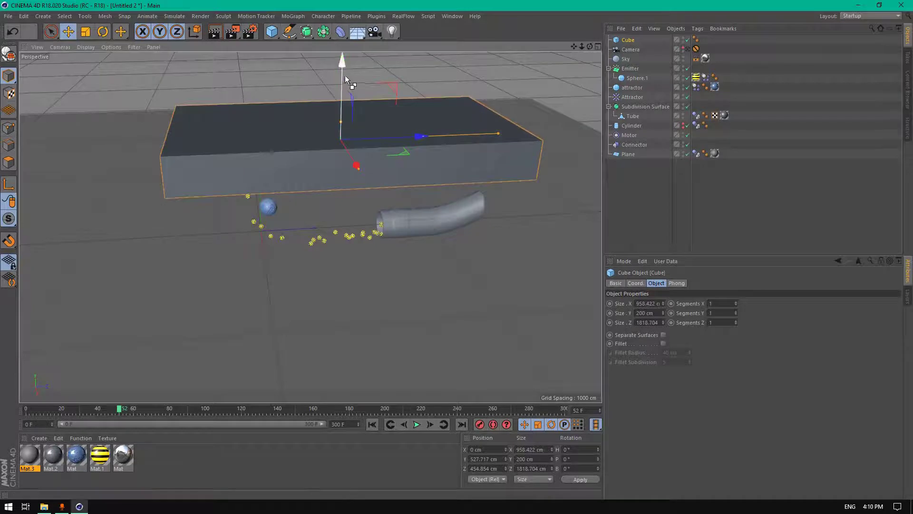
Duplicate the overhead cube slightly lower at about Y 457 cm, shorten the copy to about 1493 cm along Z, and narrow it along X.
left_click_drag(344, 75, 340, 87, "ctrl")
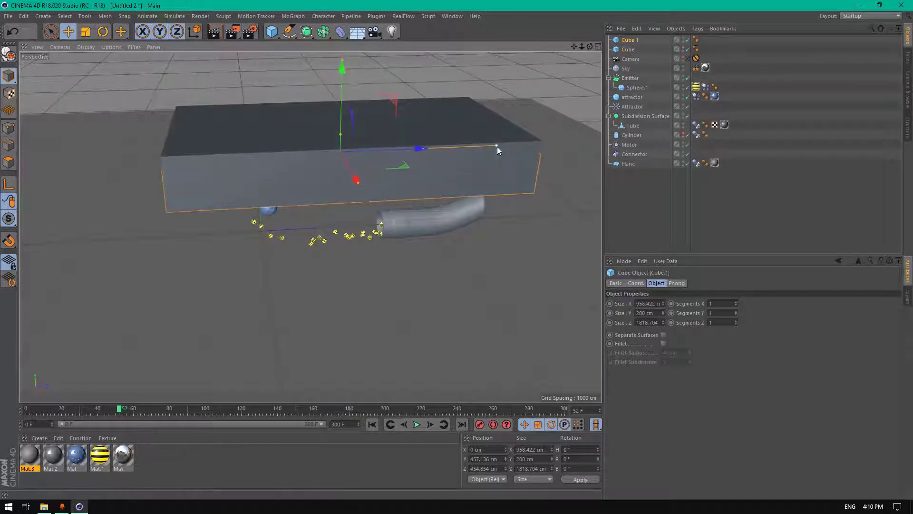
left_click_drag(496, 145, 469, 146)
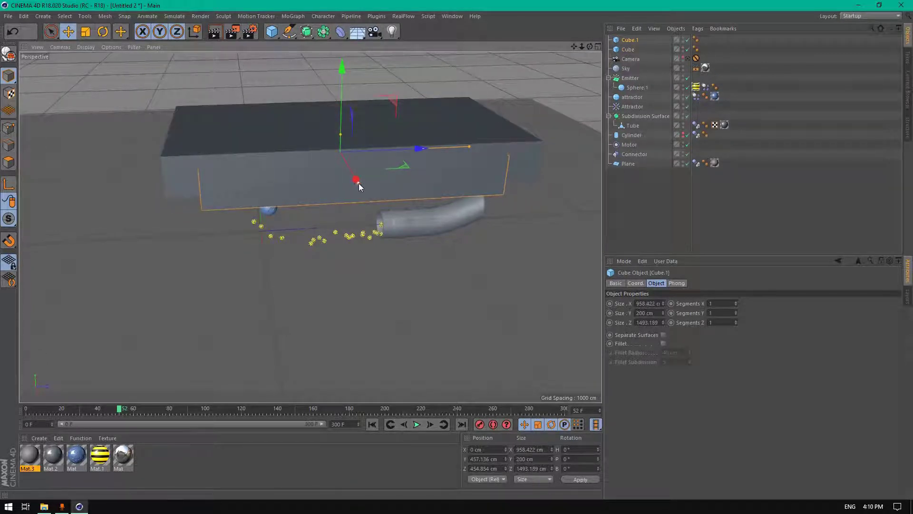
left_click_drag(359, 184, 354, 176)
left_click_drag(591, 47, 548, 34)
Nest the lower cube under the original cube and enable a fillet with a 17 cm radius on both.
left_click_drag(627, 40, 640, 48)
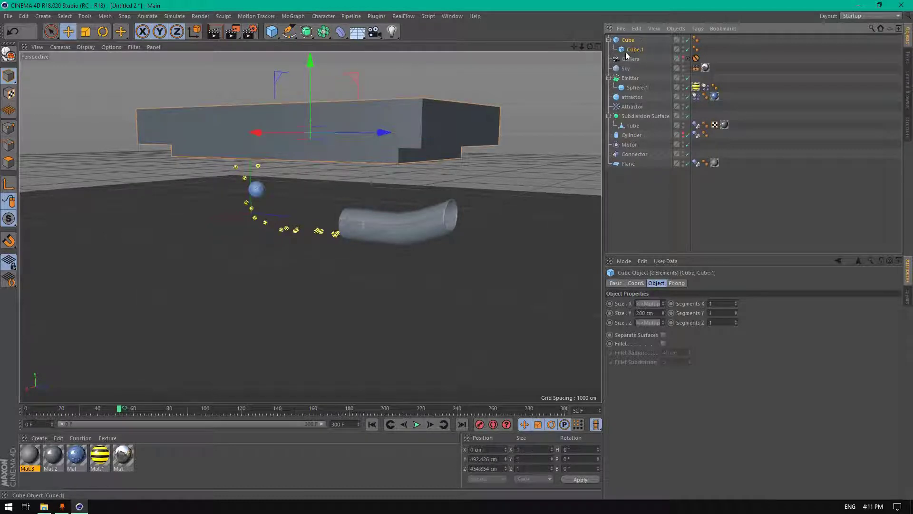
left_click(666, 343)
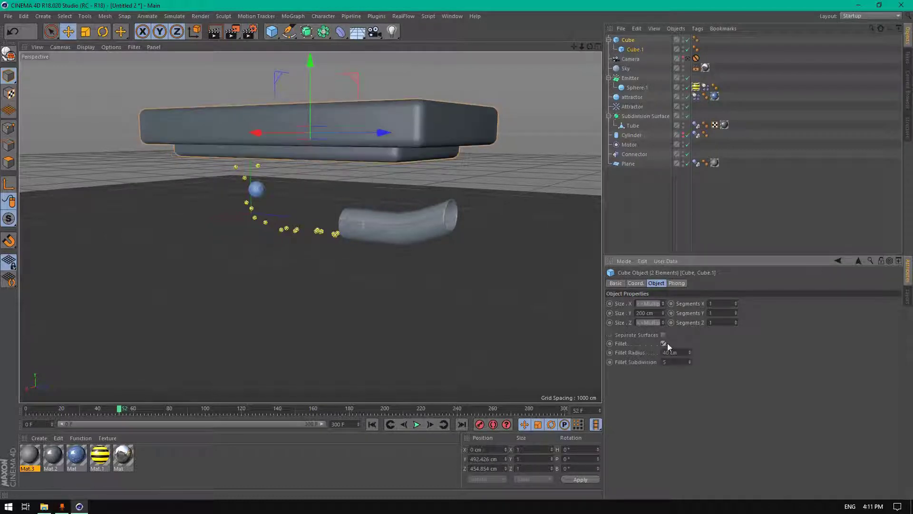
left_click(691, 354)
left_click_drag(689, 353, 690, 368)
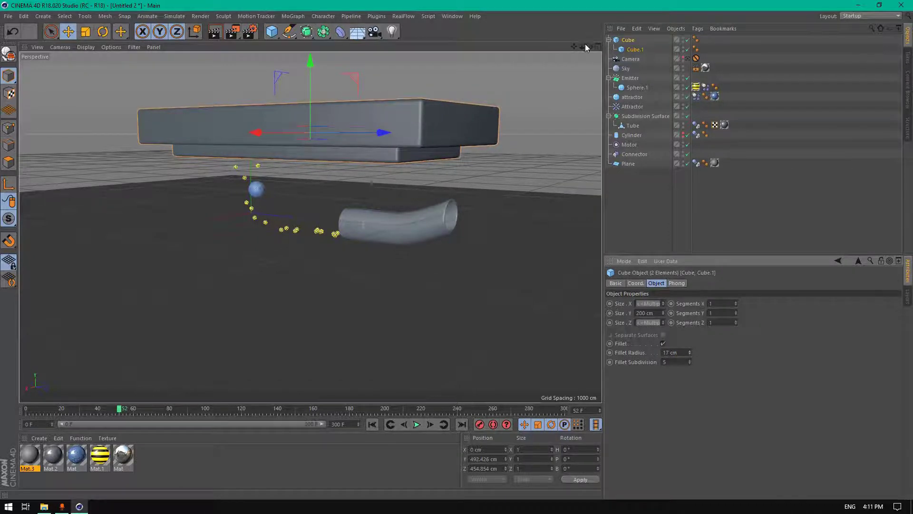
Create a new material with only Luminance enabled at 200 % brightness and apply it to the lower nested cube.
left_click_drag(590, 46, 453, 252)
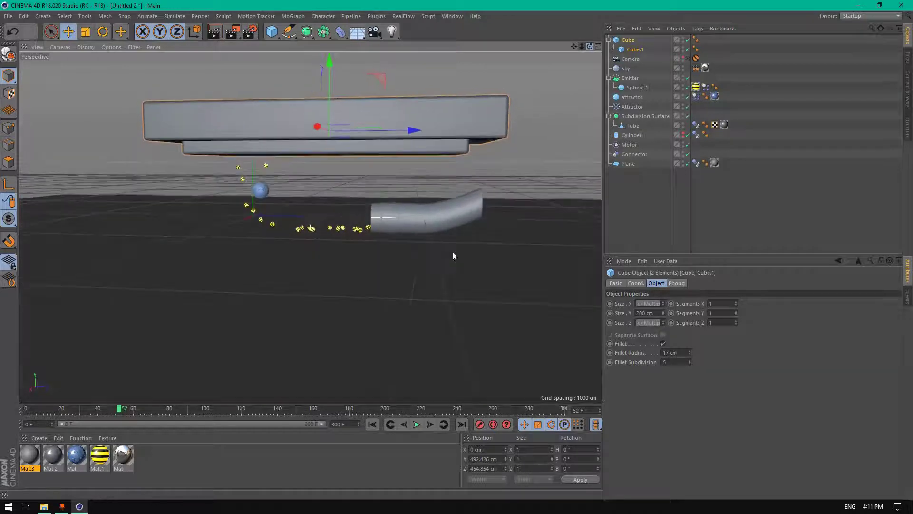
double_click(195, 465)
double_click(30, 454)
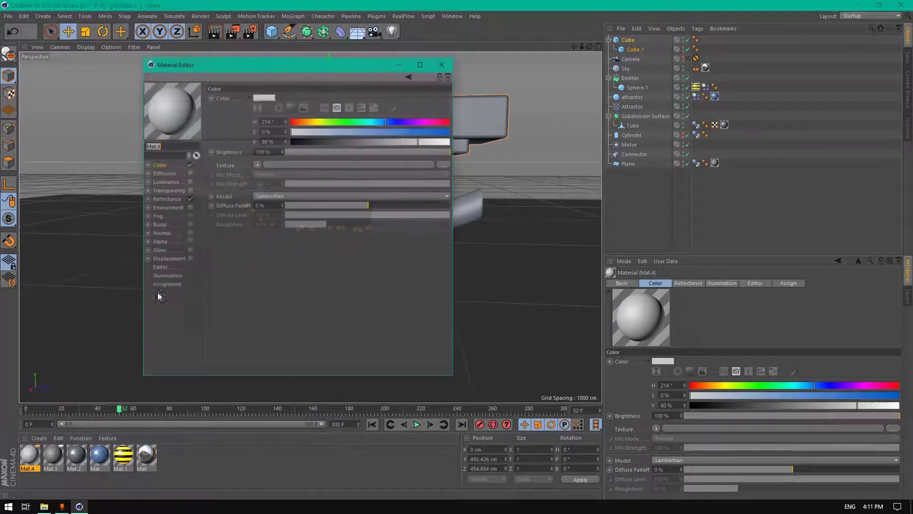
left_click(190, 164)
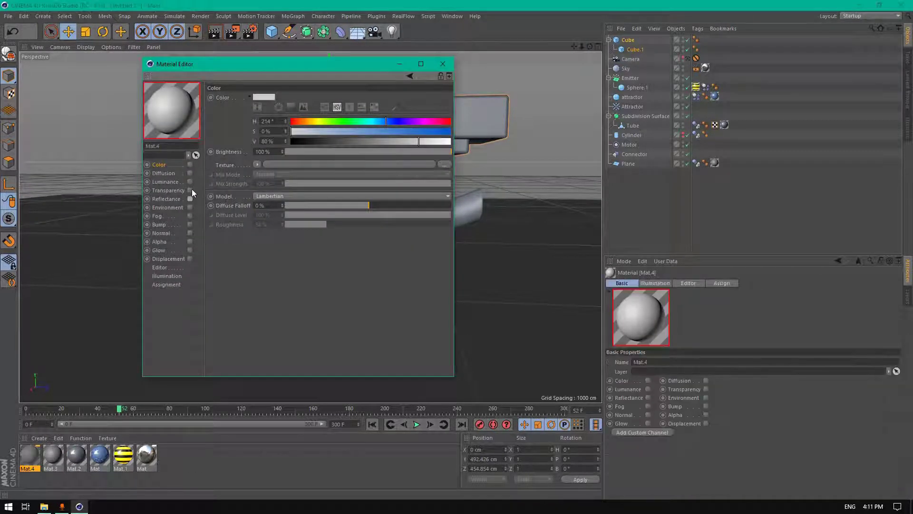
left_click(189, 181)
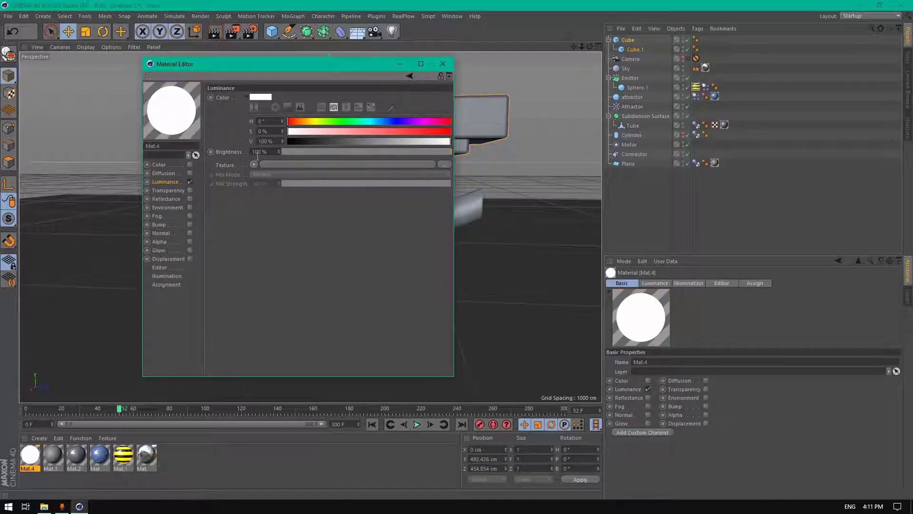
type("200")
key("Return")
left_click(442, 63)
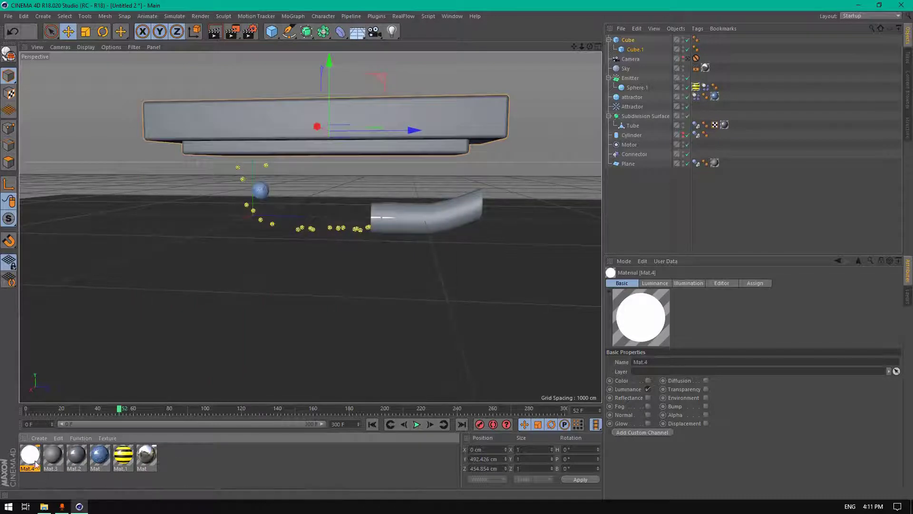
left_click_drag(630, 57, 588, 46)
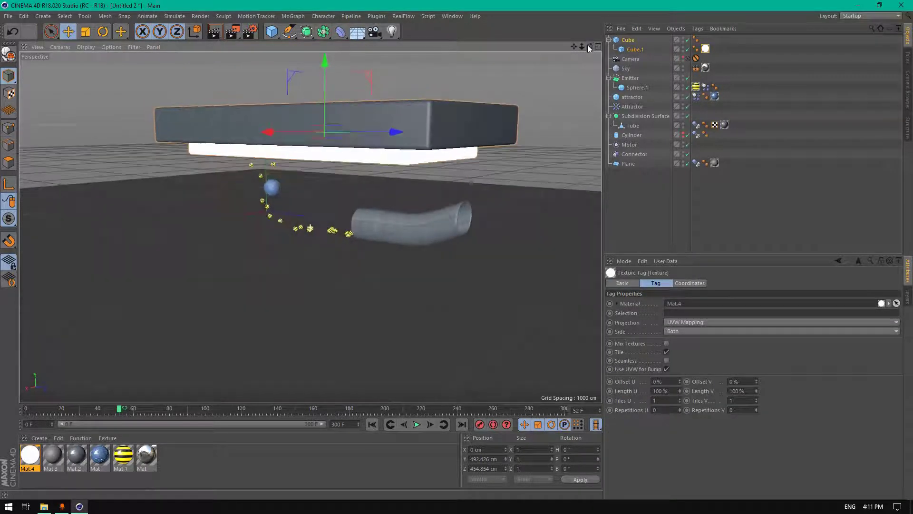
Move the parent cube to about X -1830 cm and Y 592 cm, and scale it up to about 2215 cm in X and 4204 cm in Z.
left_click(628, 40)
mouse_move(327, 70)
left_mouse_down()
mouse_move(327, 14)
mouse_move(326, 60)
left_mouse_up()
left_click_drag(583, 45, 589, 46)
left_click_drag(264, 183, 623, 40)
left_click(87, 31)
left_click_drag(90, 88, 584, 82)
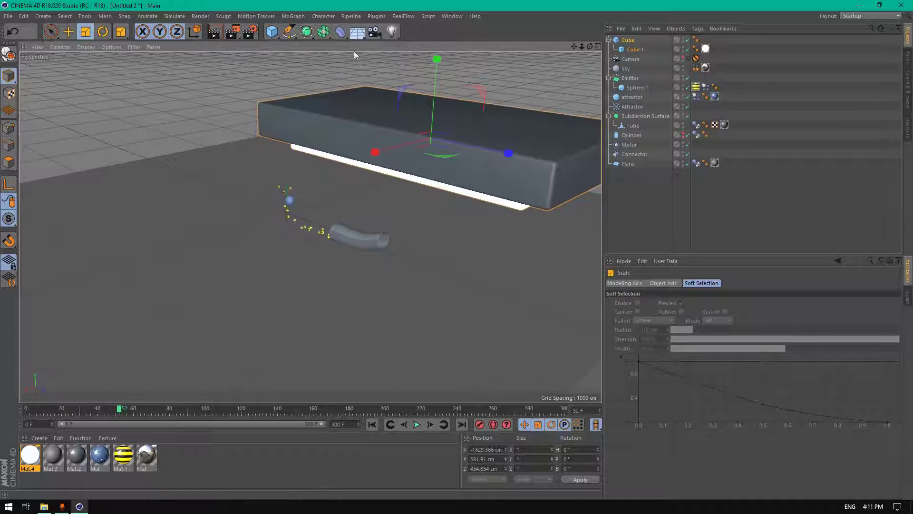
mouse_move(438, 59)
left_mouse_down()
mouse_move(436, 81)
mouse_move(441, 54)
left_mouse_up()
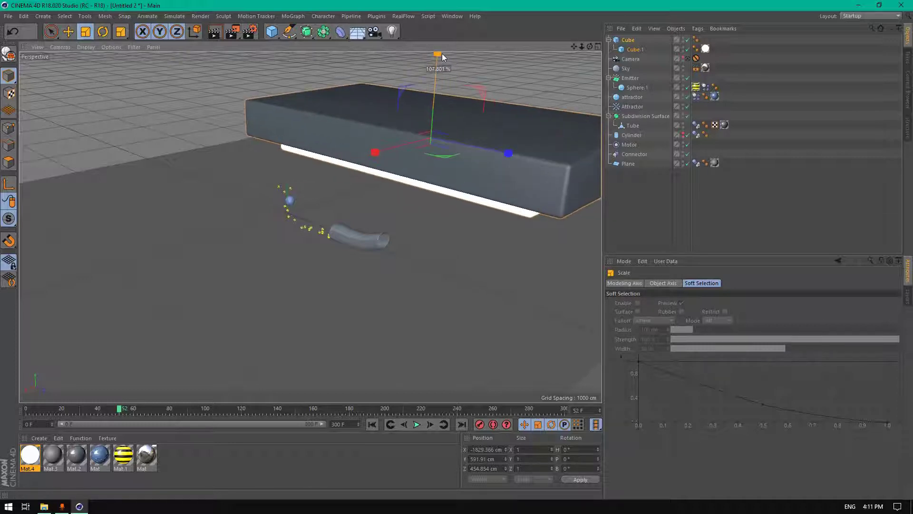
Convert both cubes to editable polygon objects and flatten them along Y, making the upper one about 193 cm thick.
left_click_drag(582, 47, 552, 47)
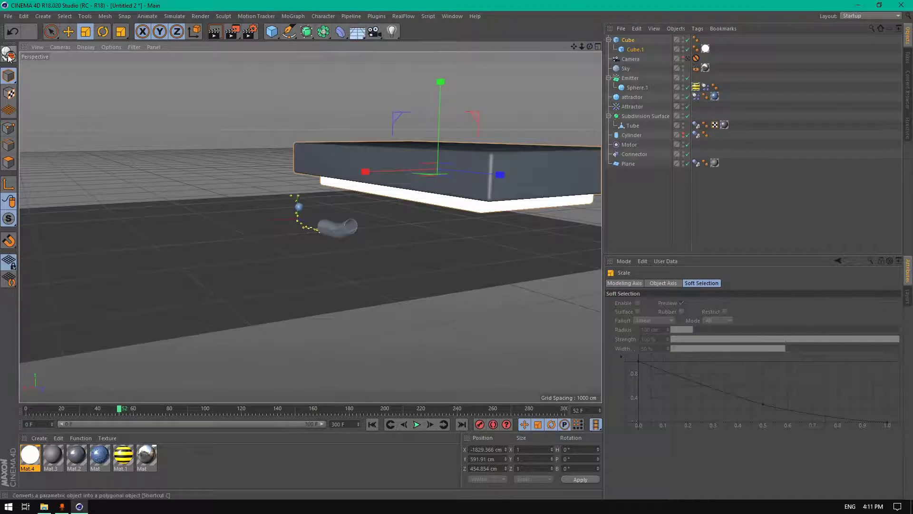
key("c")
left_click_drag(441, 83, 456, 133)
left_click(68, 31)
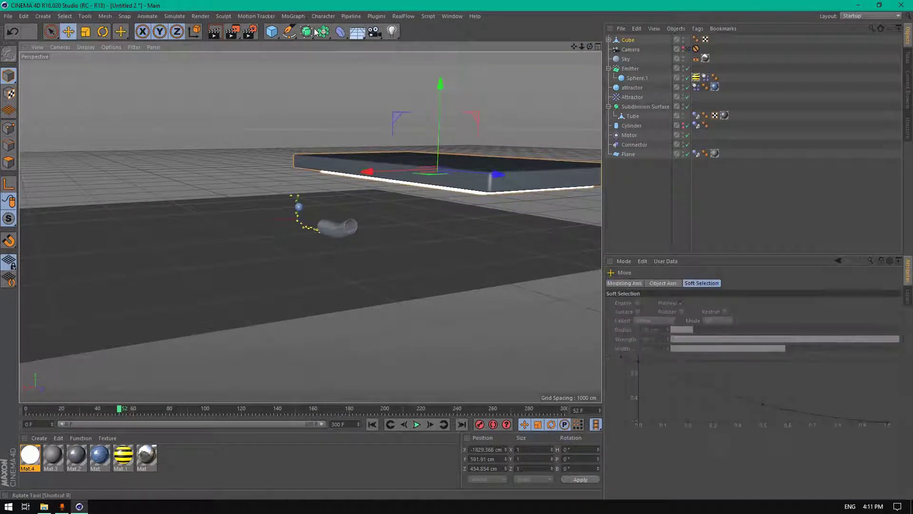
Raise the large light panel high above the scene to about Y 1405 cm.
left_click_drag(590, 46, 590, 47)
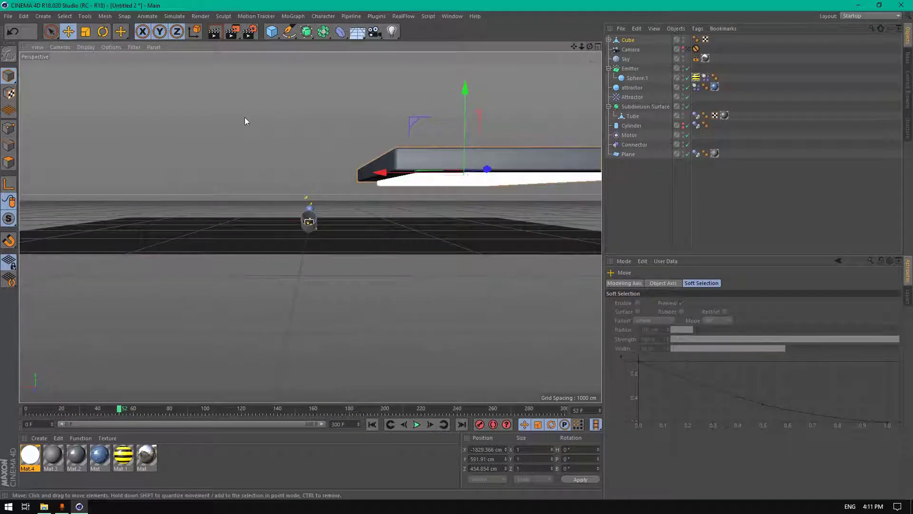
middle_click(246, 119)
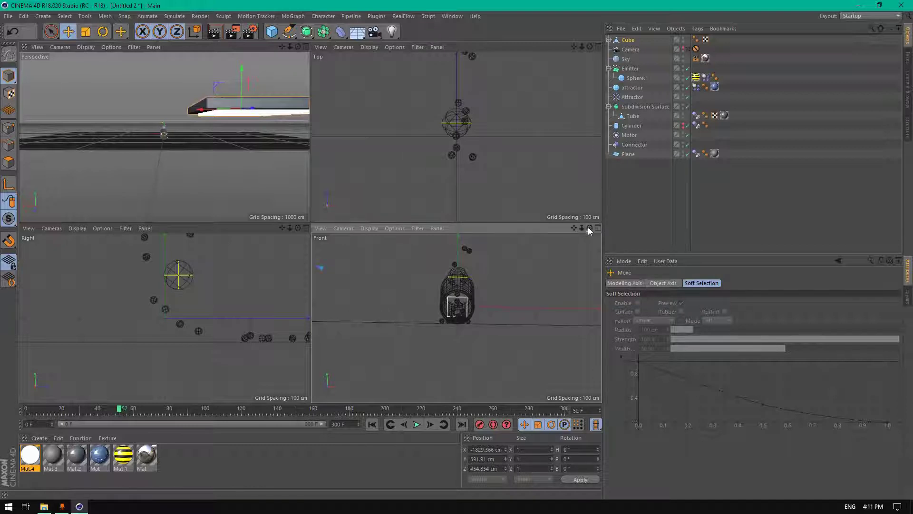
left_click_drag(584, 228, 500, 228)
left_click_drag(403, 262, 399, 240)
middle_click(201, 112)
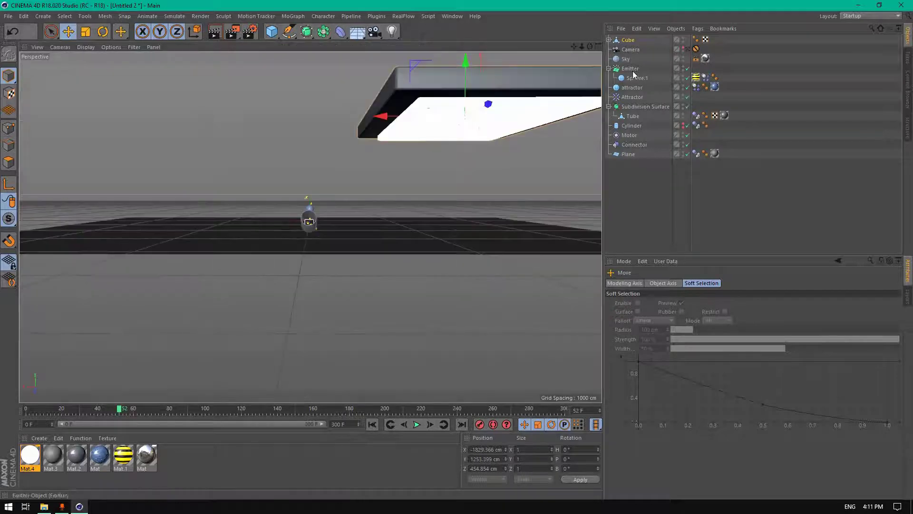
left_click_drag(590, 47, 680, 88)
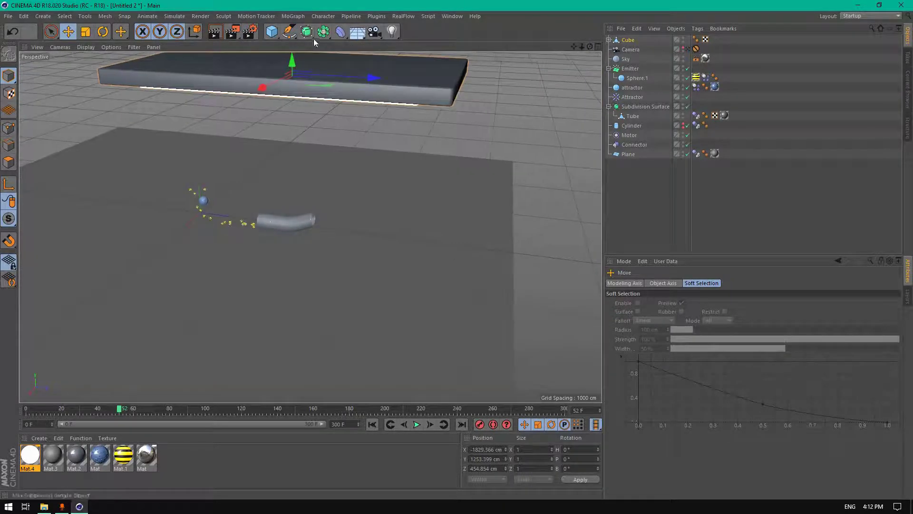
left_click_drag(291, 61, 292, 47)
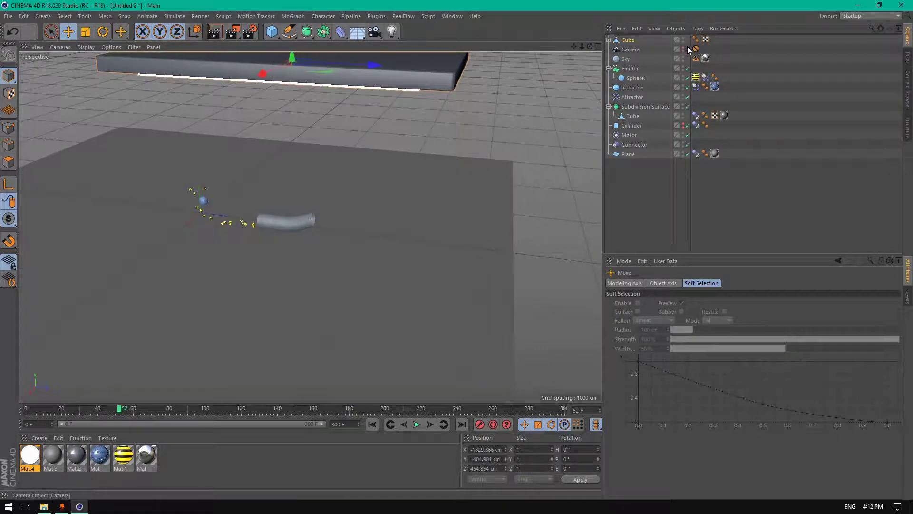
Render the scene through the camera to check the panel's lighting, and return to the free perspective view.
left_click(687, 48)
left_click(221, 30)
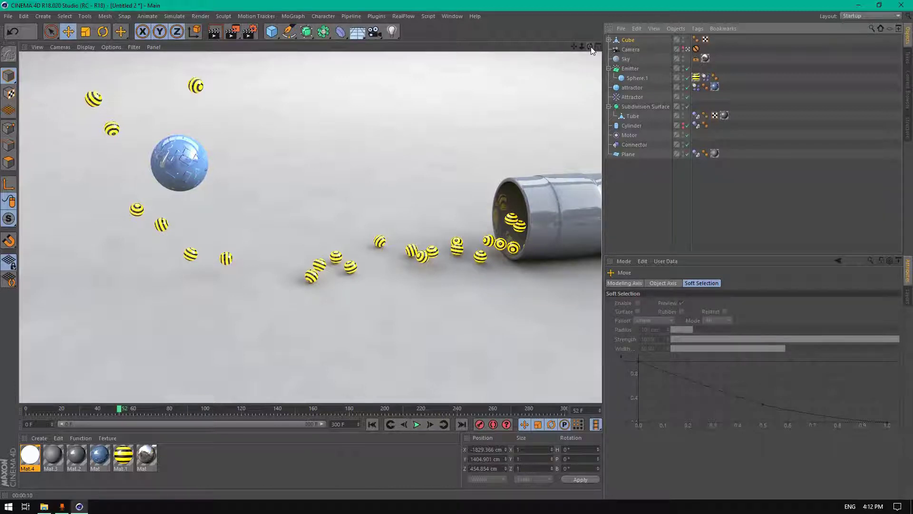
left_click_drag(591, 46, 591, 47)
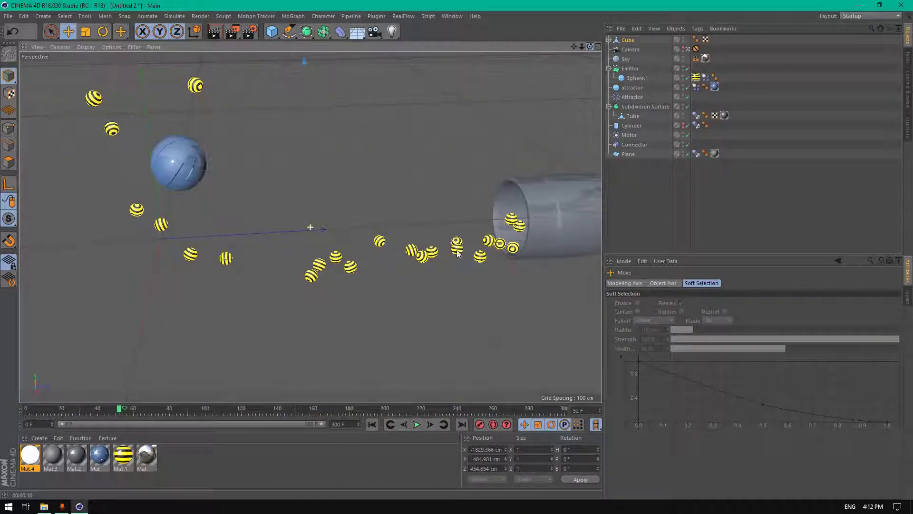
left_click(688, 51)
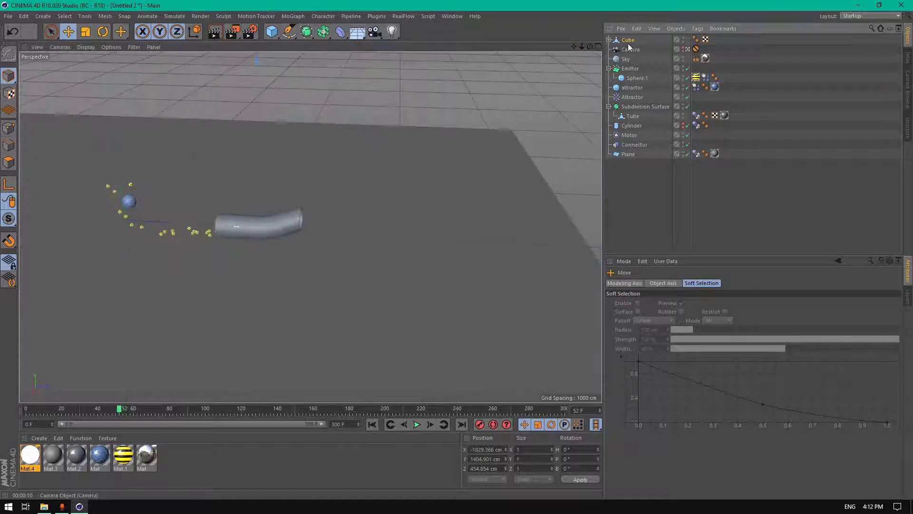
Duplicate the light panel along X to about 1482 cm and scale the copy down to about 363 × 32 × 689 cm.
left_click(629, 41)
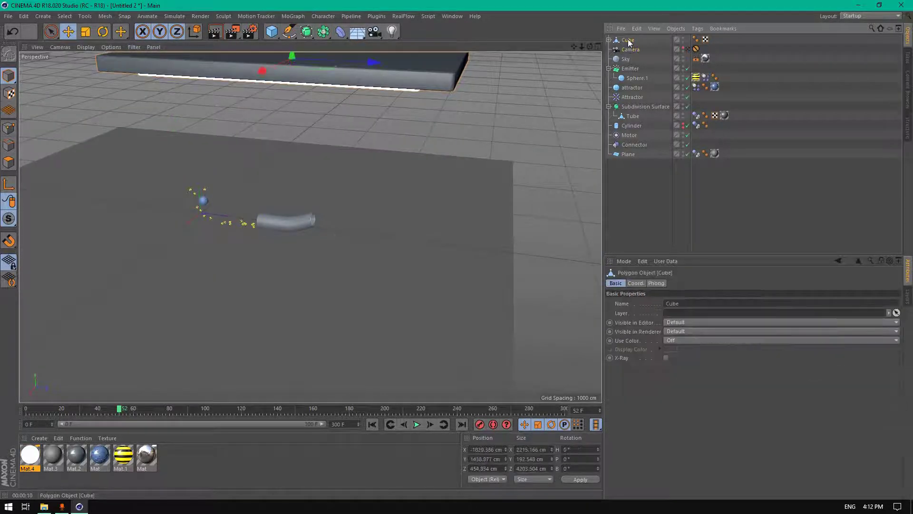
scroll(451, 103, "down", 1)
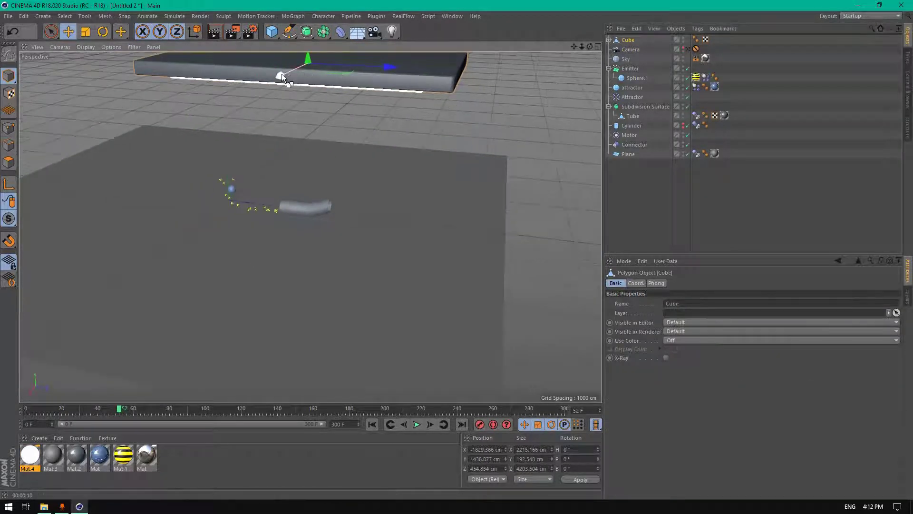
left_click_drag(282, 75, 160, 135, "ctrl")
left_click(85, 31)
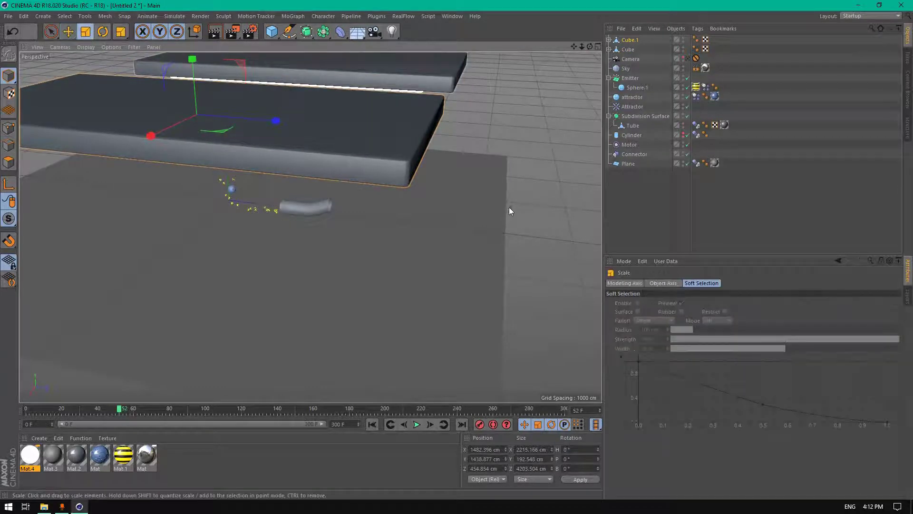
left_click_drag(509, 209, 68, 164)
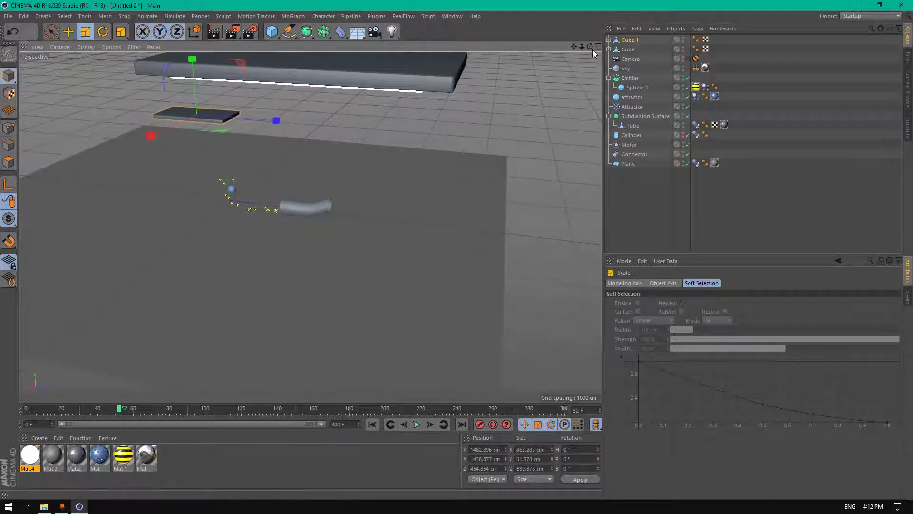
left_click_drag(590, 47, 310, 226)
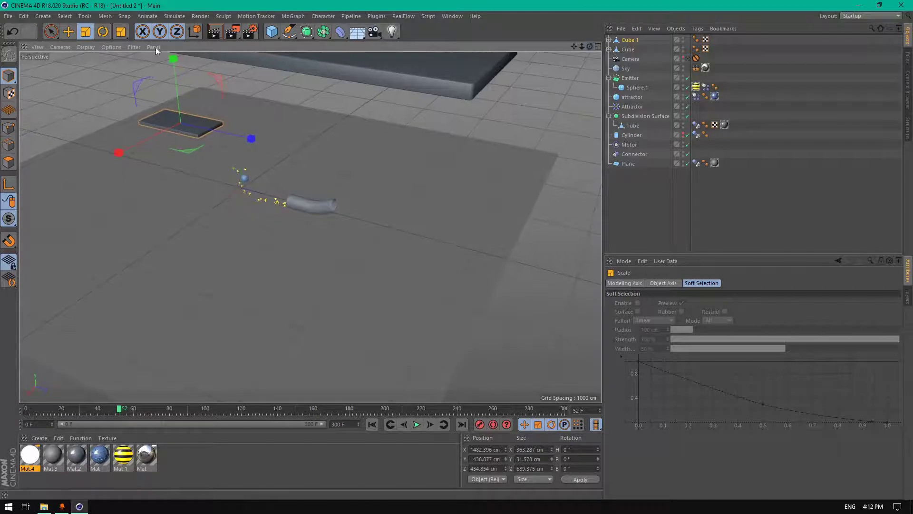
Center the small light panel over the particles at about X 15 cm and lower it to about Y 487 cm.
left_click(67, 32)
middle_click(569, 218)
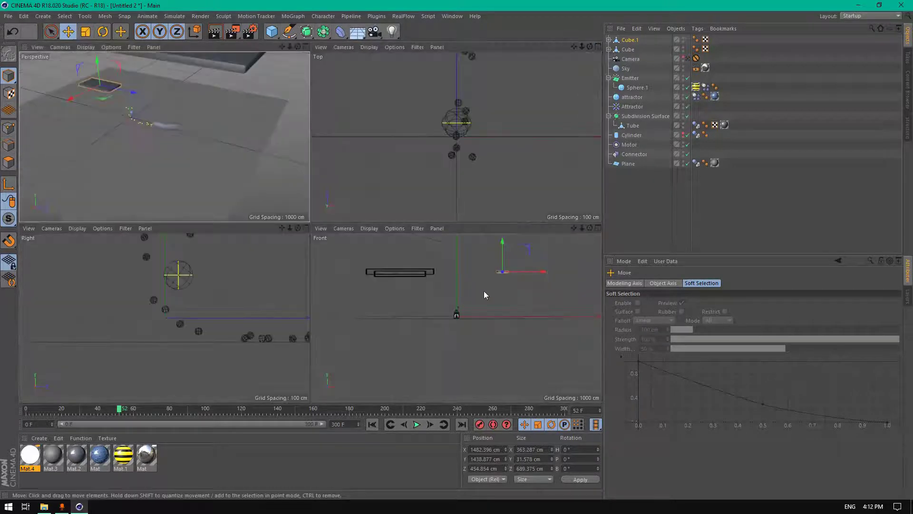
scroll(455, 133, "down", 4)
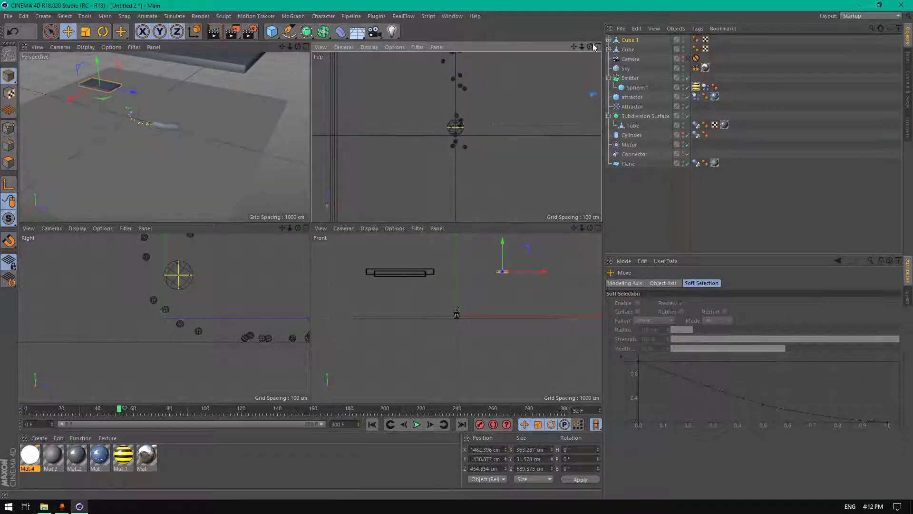
left_click_drag(582, 46, 457, 137)
left_click_drag(567, 116, 499, 124)
scroll(471, 105, "up", 5)
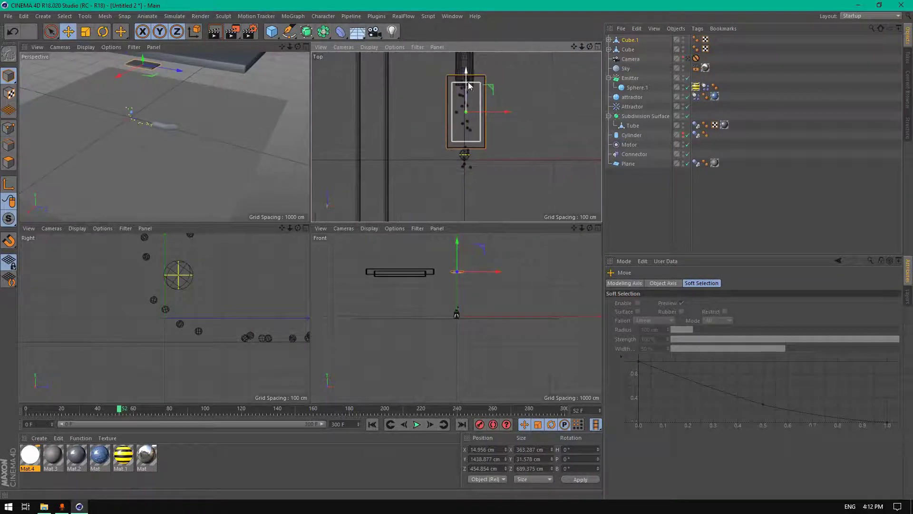
left_click_drag(146, 63, 147, 103)
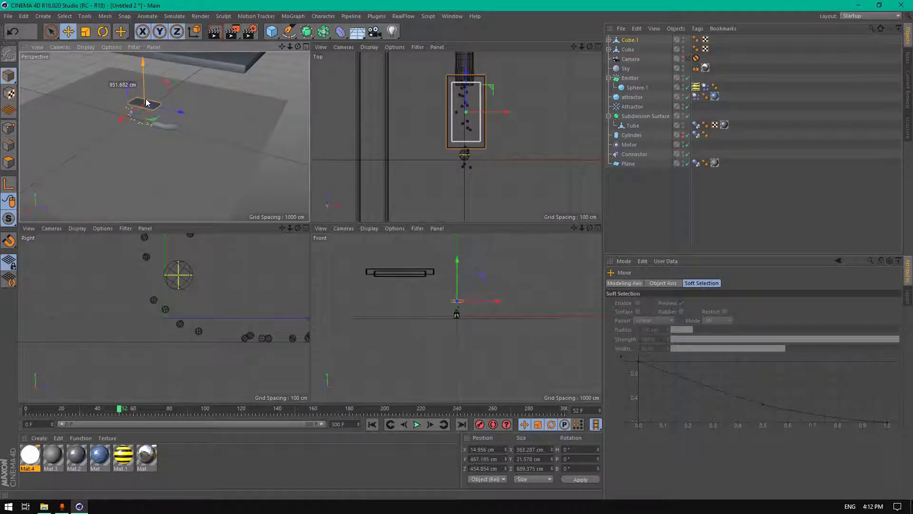
Enlarge the small panel to about 447 × 39 × 848 cm and duplicate it along Z to about 1610 cm.
left_click(86, 33)
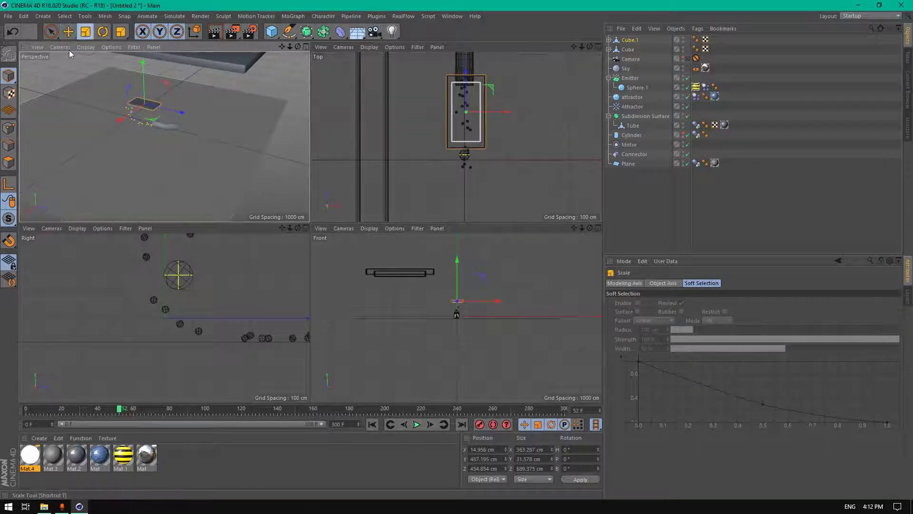
left_click_drag(72, 70, 138, 72)
key("e")
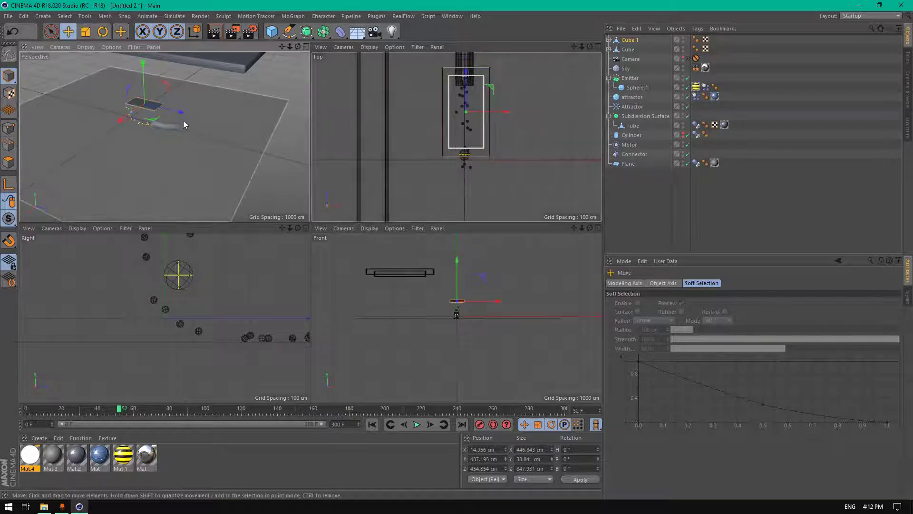
left_click_drag(183, 117, 228, 110)
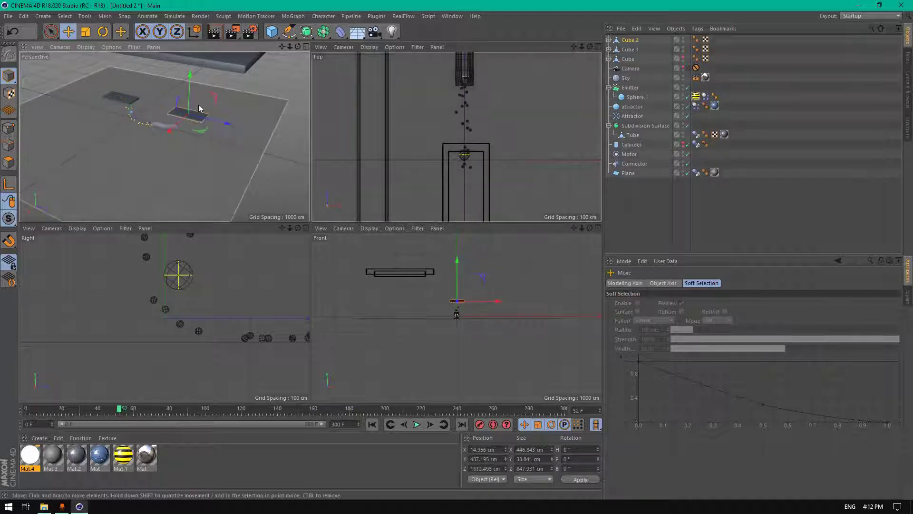
Tilt the two small light panels toward the particle scene, setting the pitch of the one above the attractor to about 33°.
left_click(103, 31)
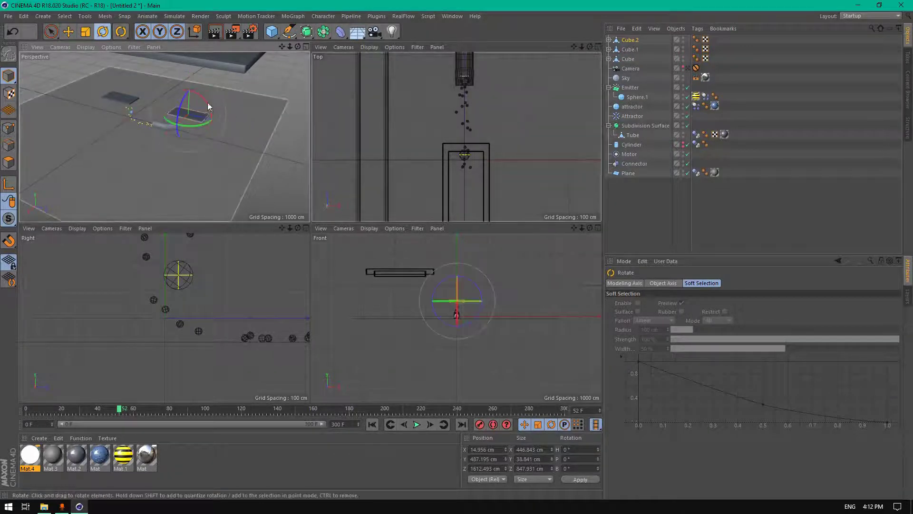
left_click_drag(208, 106, 216, 110)
left_click(630, 49)
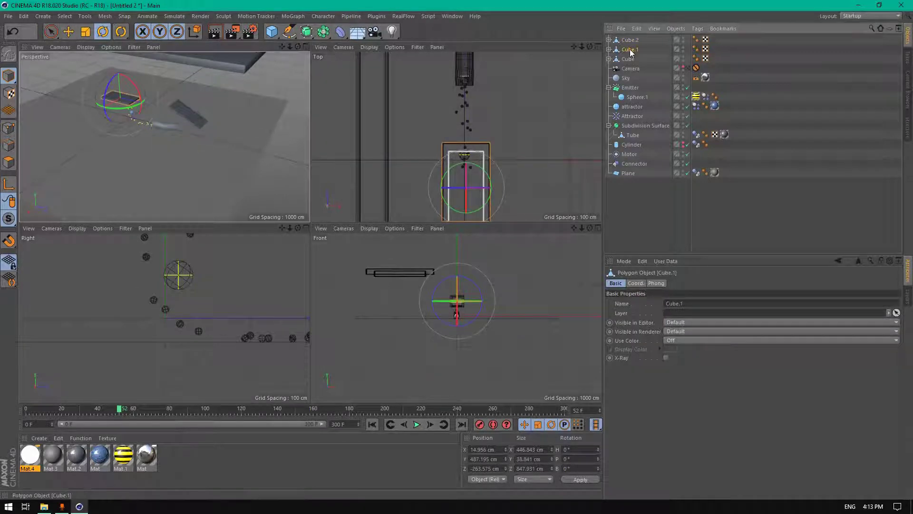
left_click_drag(124, 76, 127, 86)
Render the scene through the camera to check the lighting from the tilted panels, and return to the free perspective view.
middle_click(229, 144)
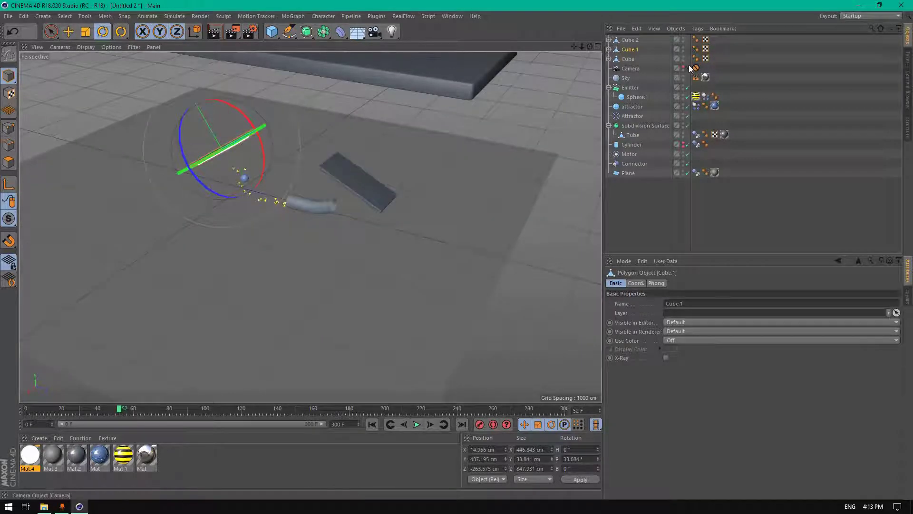
scroll(298, 133, "up", 2)
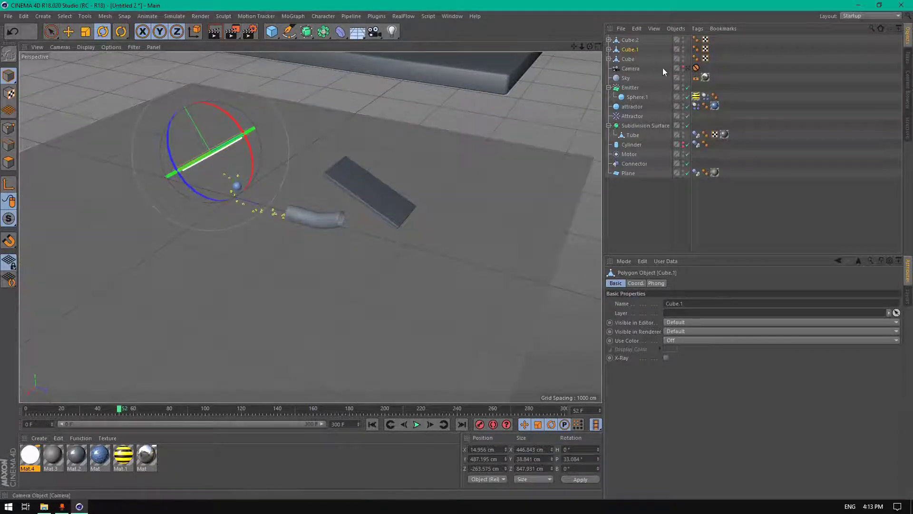
left_click(687, 68)
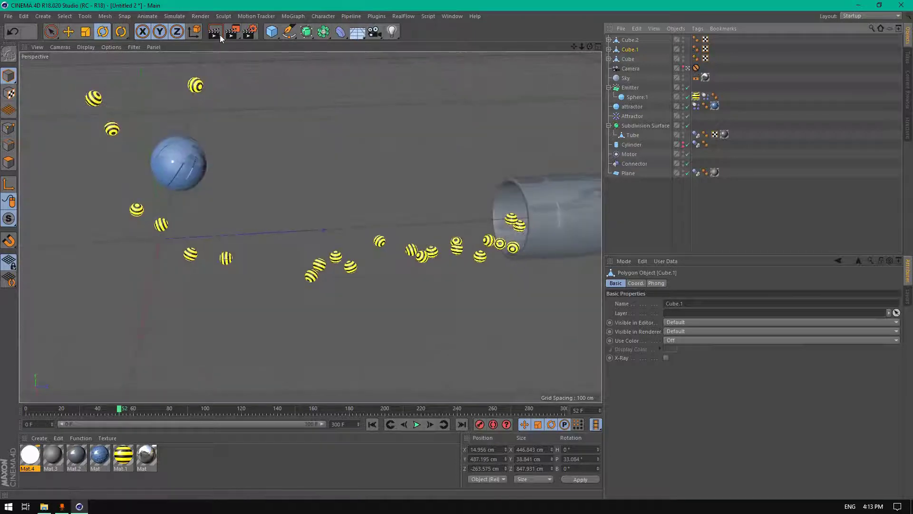
left_click(217, 33)
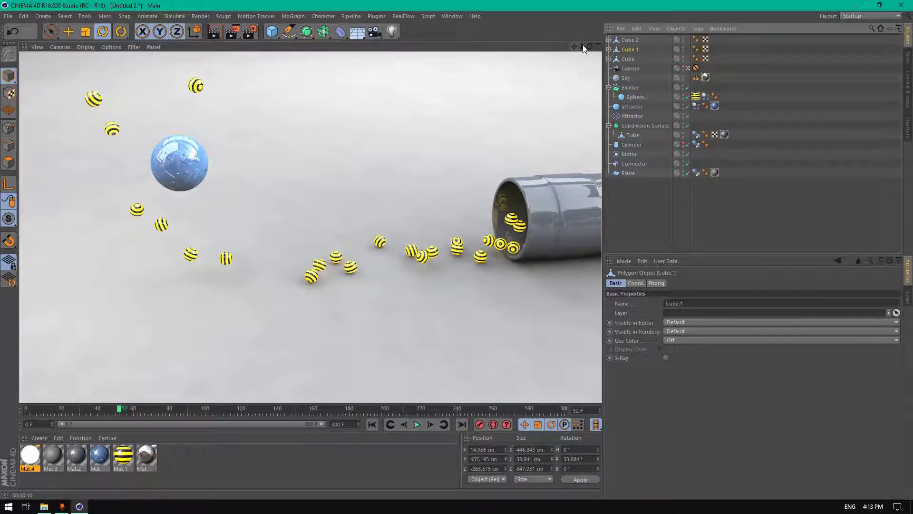
left_click(687, 69)
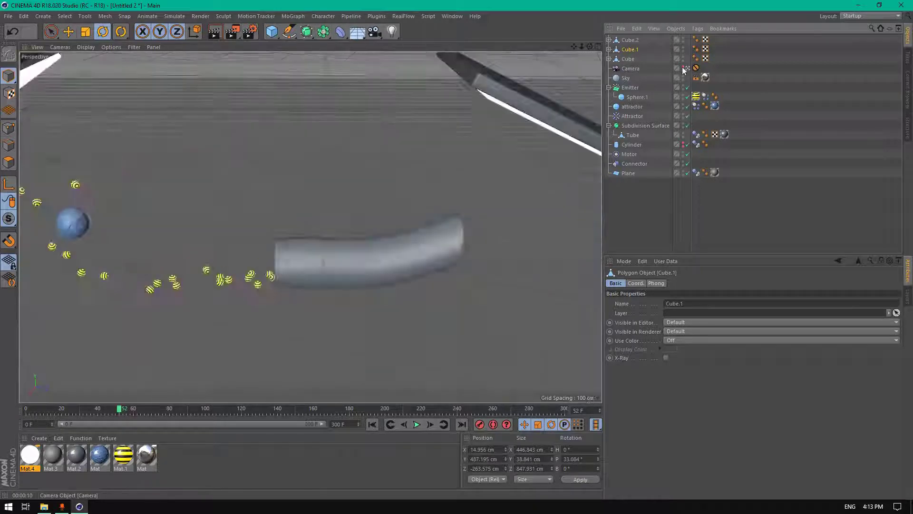
left_click_drag(584, 47, 587, 46)
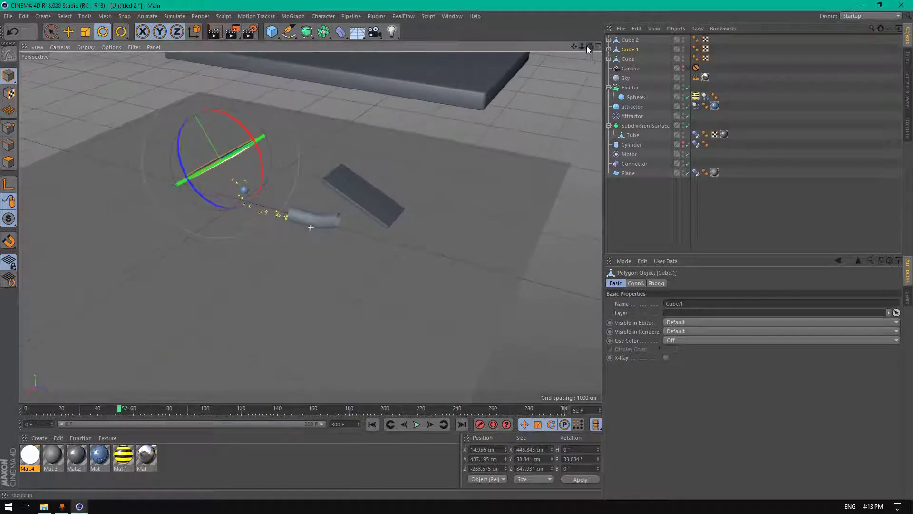
Lower the large overhead light panel to about Y 992 cm.
left_click(629, 40)
left_click(629, 60)
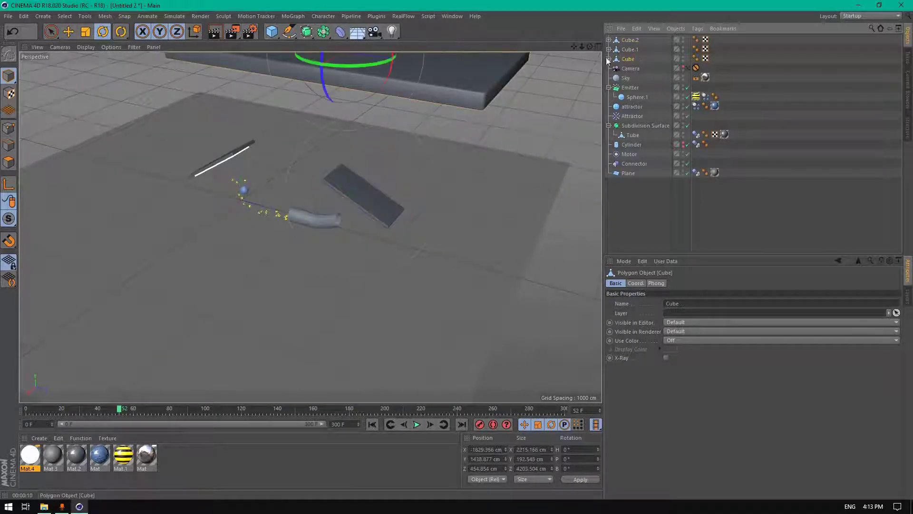
left_click(68, 31)
left_click_drag(582, 47, 484, 45)
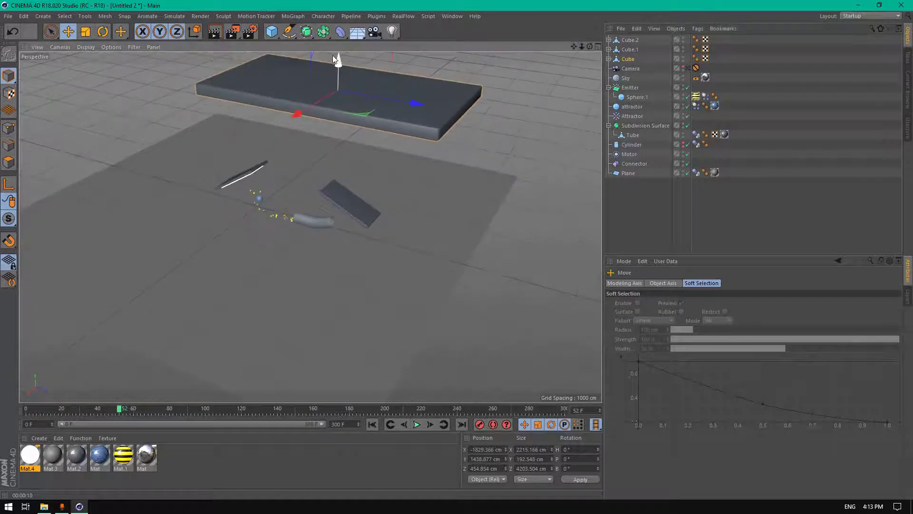
left_click_drag(332, 55, 341, 87)
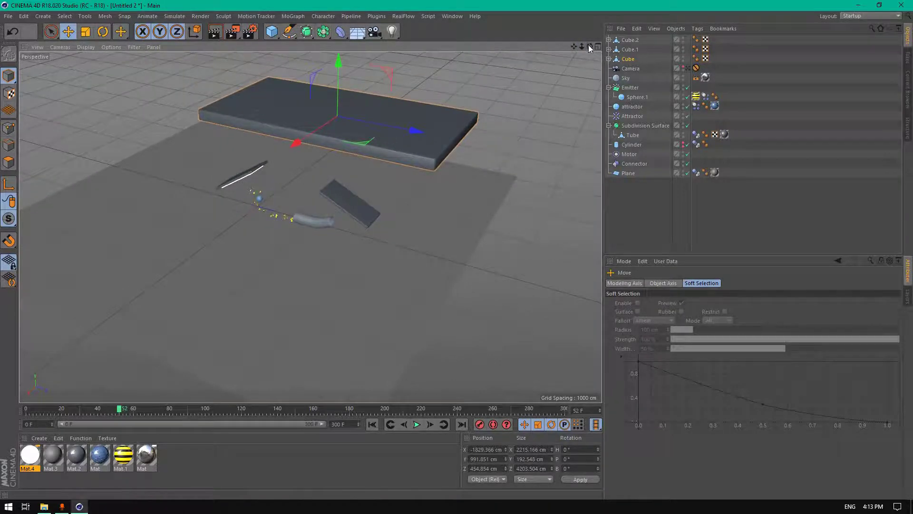
left_click_drag(589, 47, 552, 29)
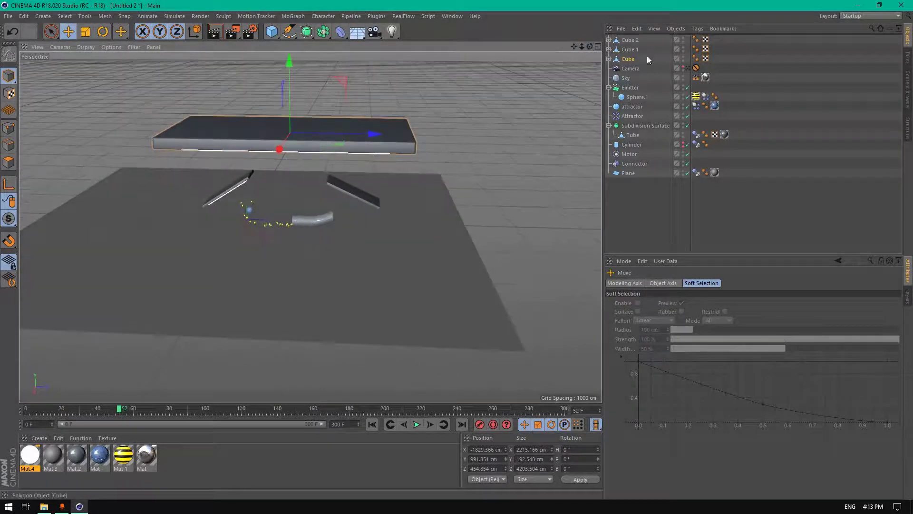
Render the camera view with the lowered panel, and play the particle animation from the start to about frame 146.
left_click(688, 68)
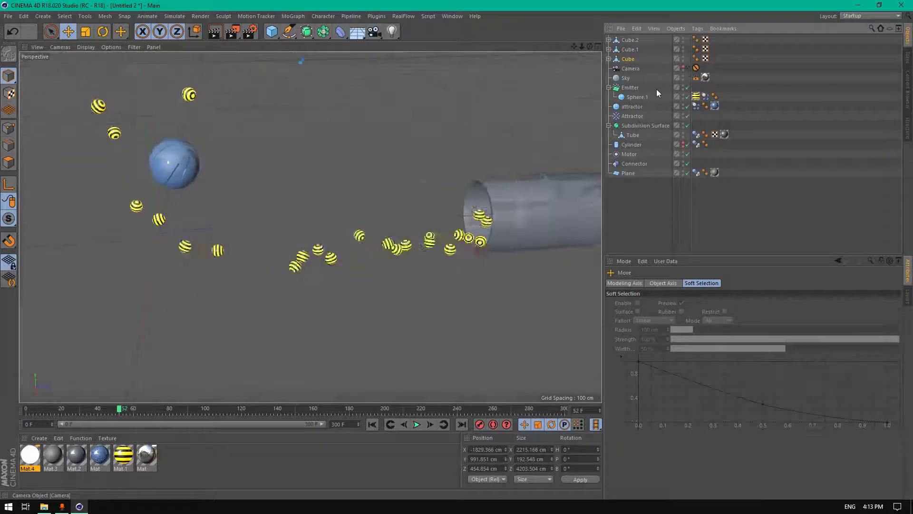
left_click(215, 32)
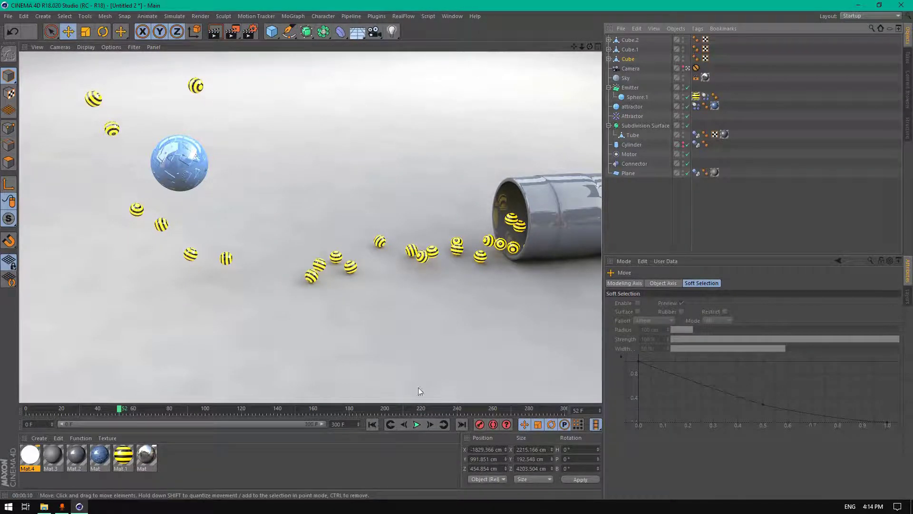
left_click(376, 424)
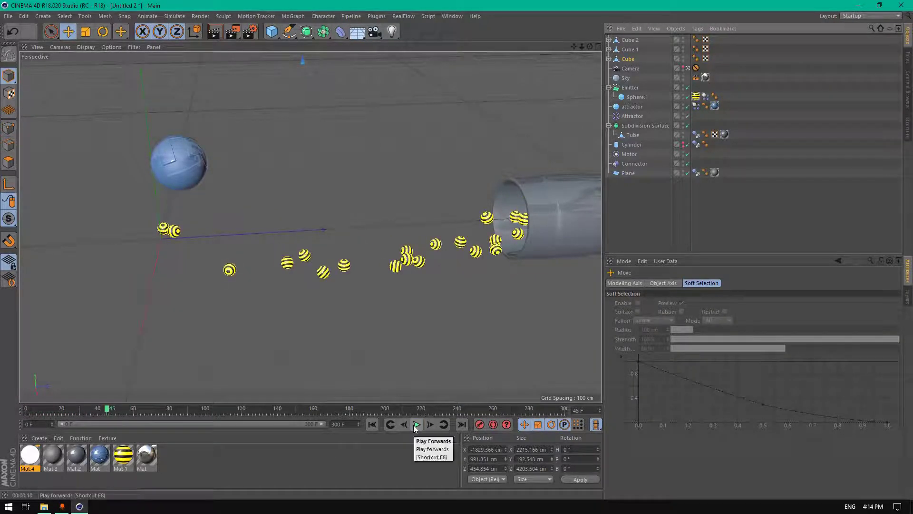
left_click_drag(590, 47, 590, 46)
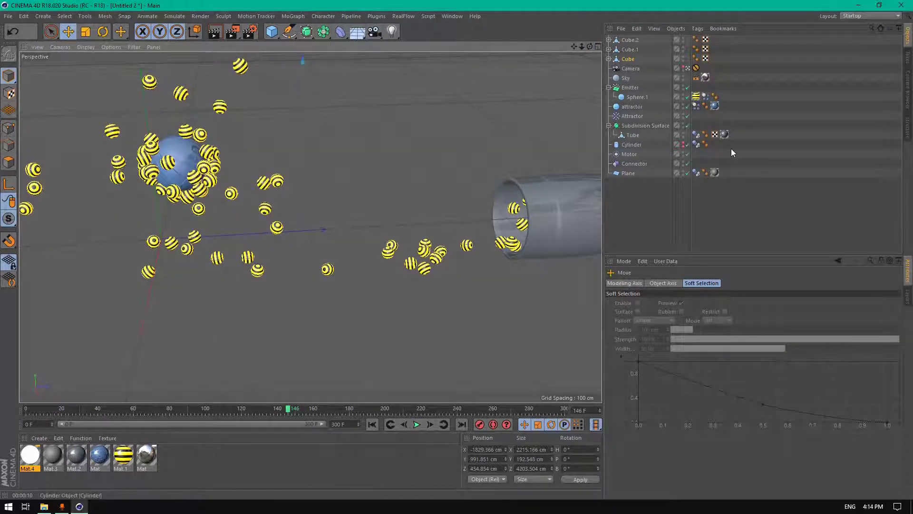
left_click(272, 31)
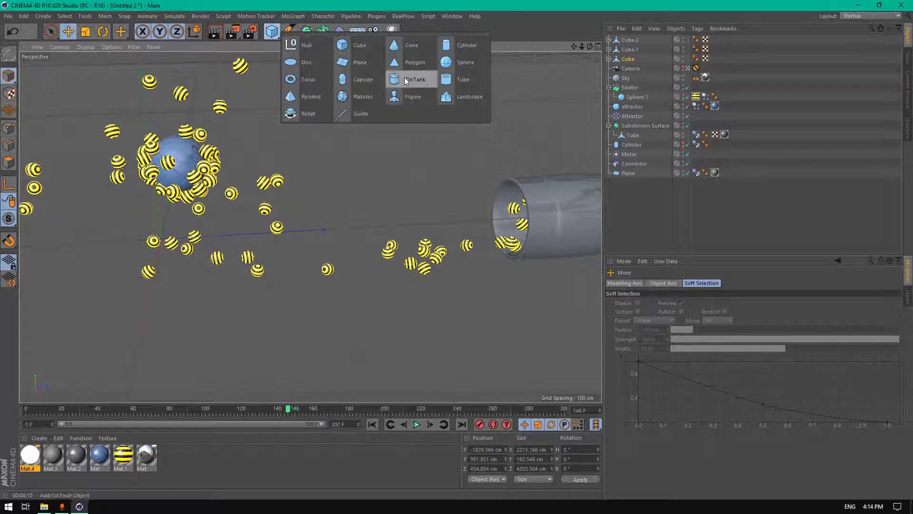
left_click(461, 66)
left_click(14, 31)
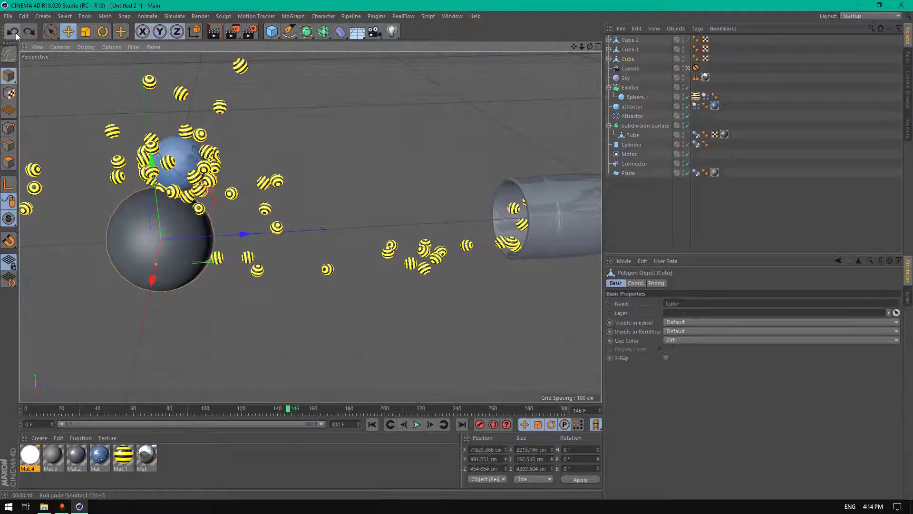
Copy the emitter's striped sphere out to the first level of the object hierarchy and enlarge its radius to about 65 cm.
left_click(637, 97)
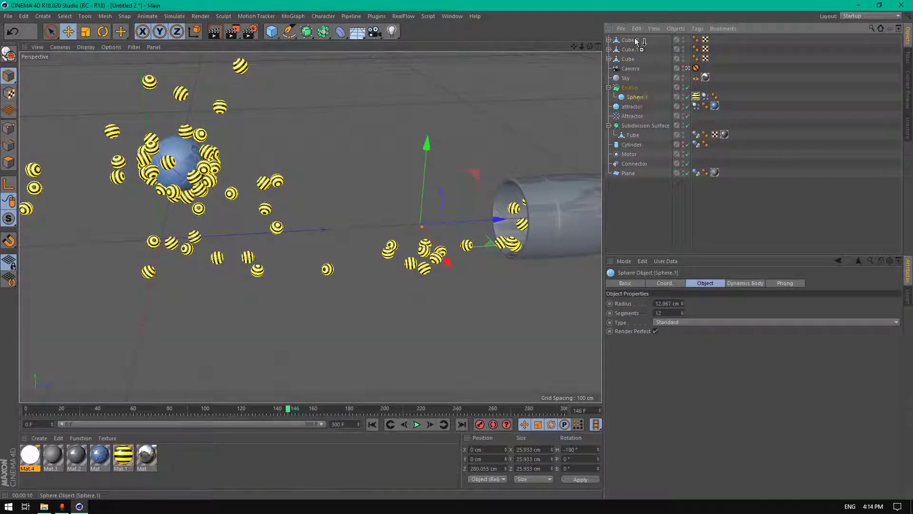
left_click_drag(637, 97, 634, 37, "ctrl")
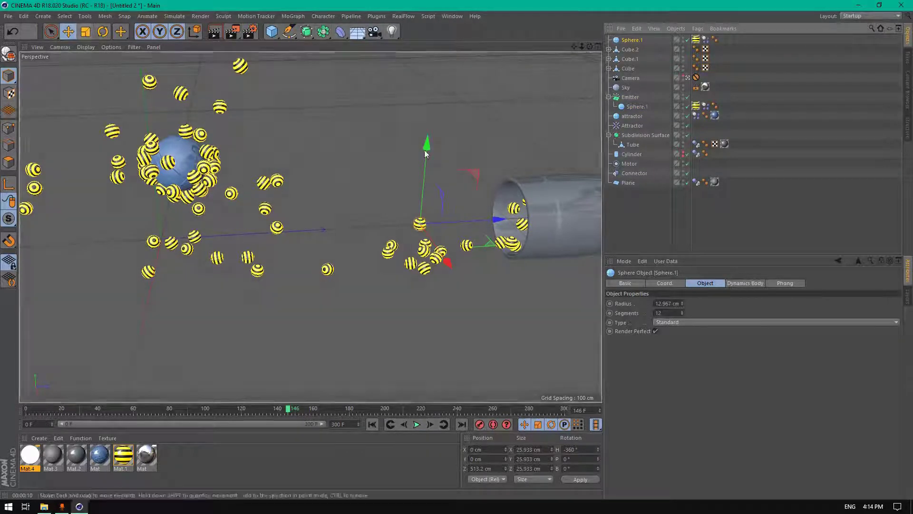
left_click_drag(682, 302, 573, 45)
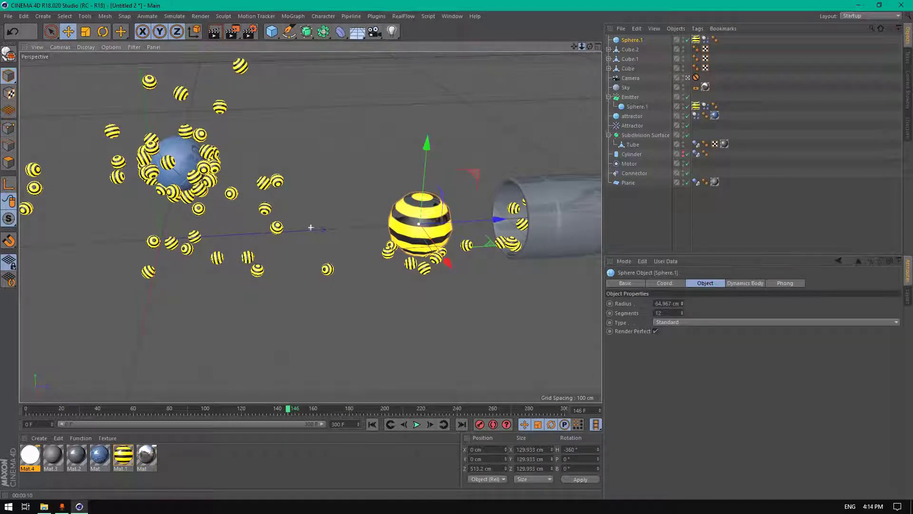
Move the large striped sphere to about X 658 cm and Z 535 cm, and check the framing through the camera.
left_click(688, 77)
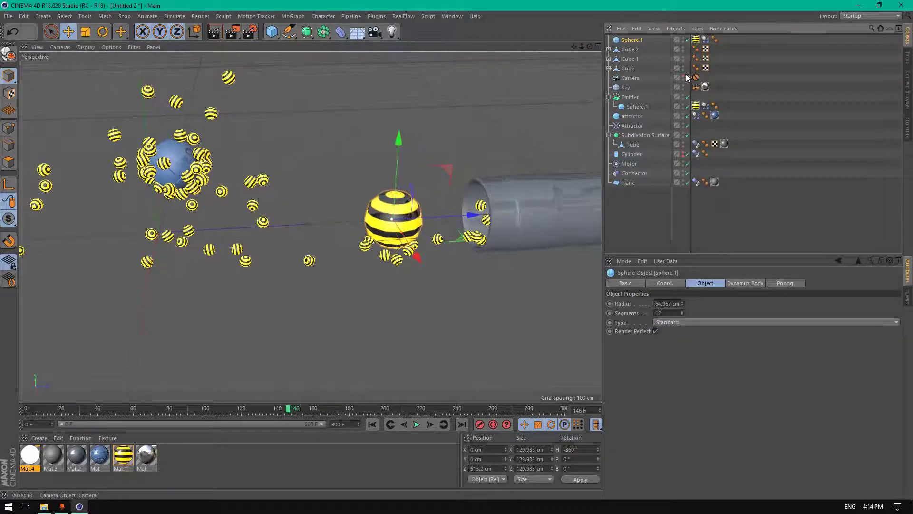
left_click_drag(590, 46, 588, 47)
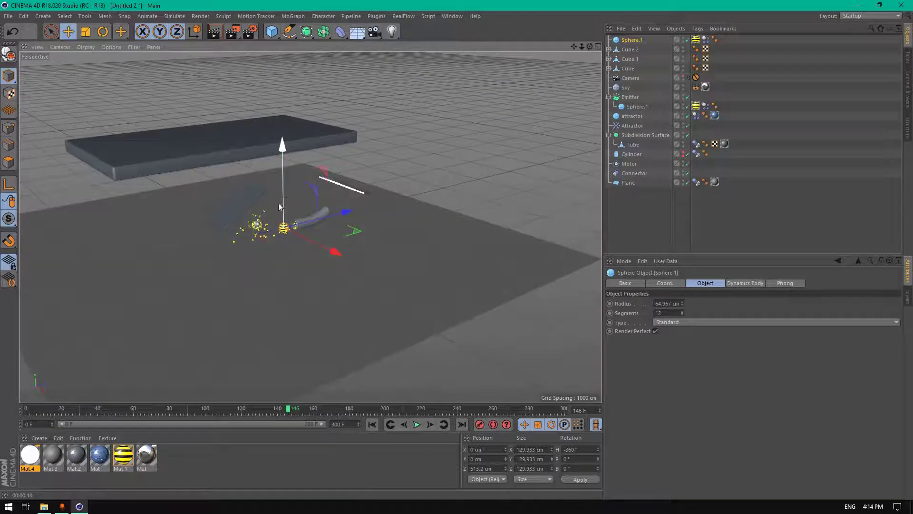
left_click_drag(304, 238, 341, 251)
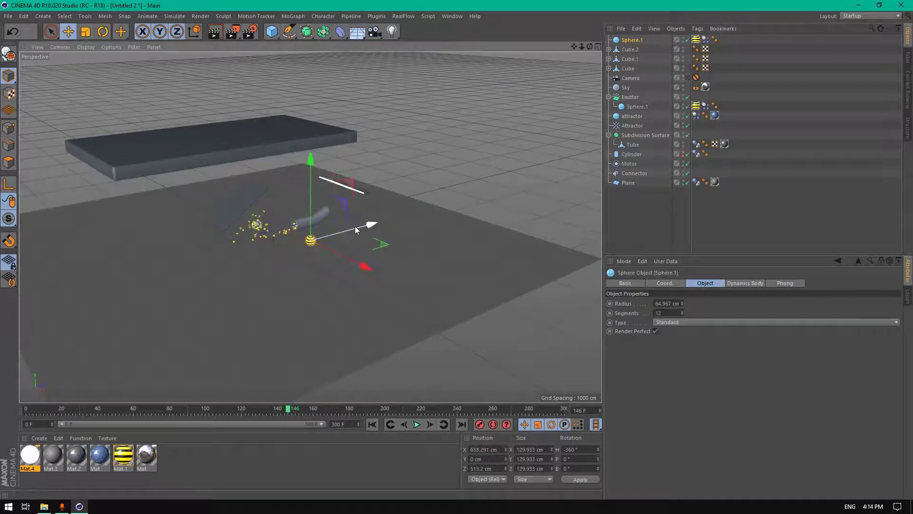
left_click_drag(370, 224, 358, 220)
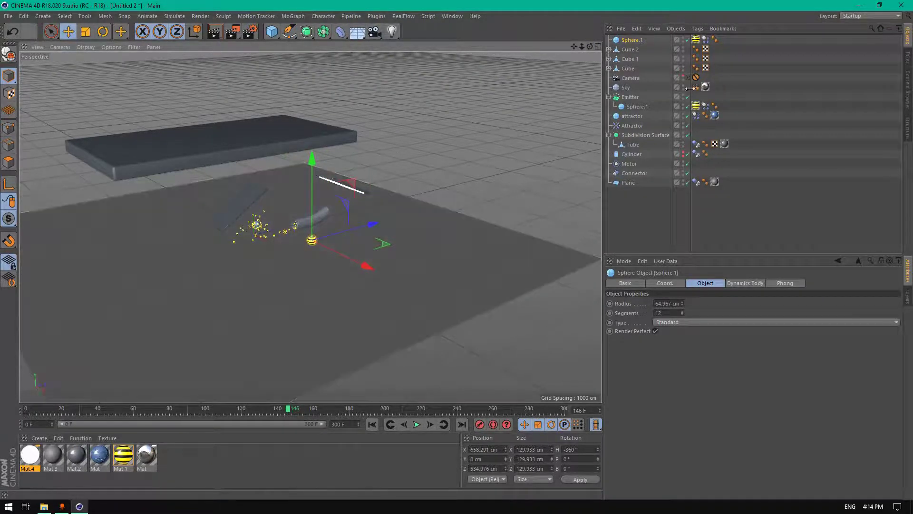
left_click(688, 77)
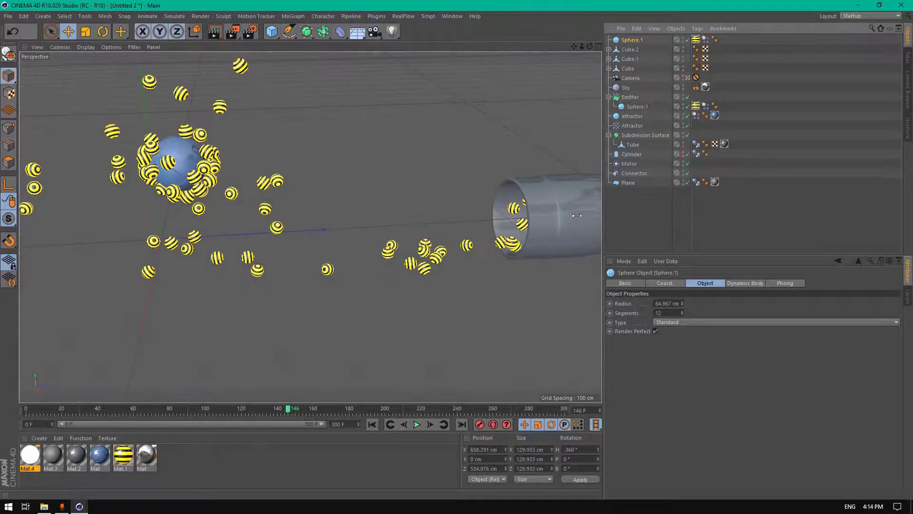
Reposition the large striped sphere beside the tube at about X 252 cm and Z 818 cm, and reduce its radius to about 44 cm.
left_click(688, 77)
left_click_drag(582, 47, 582, 47)
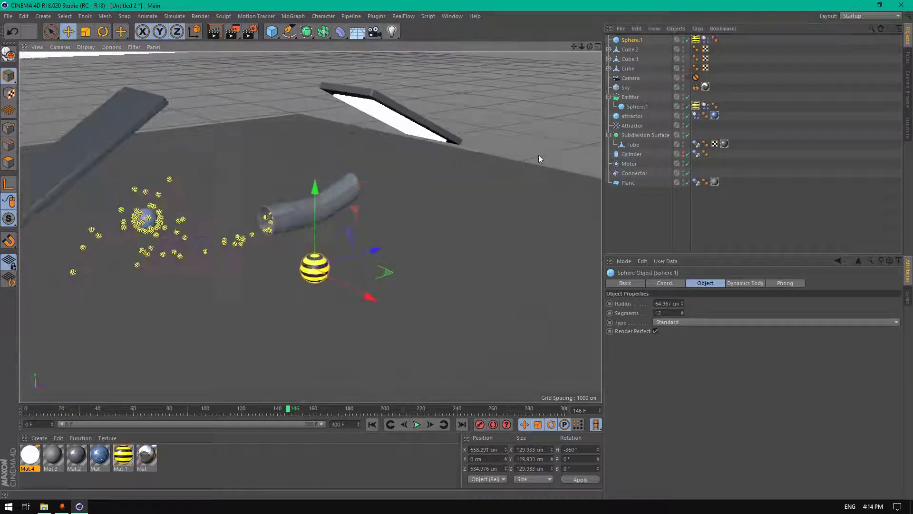
left_click_drag(373, 294, 365, 217)
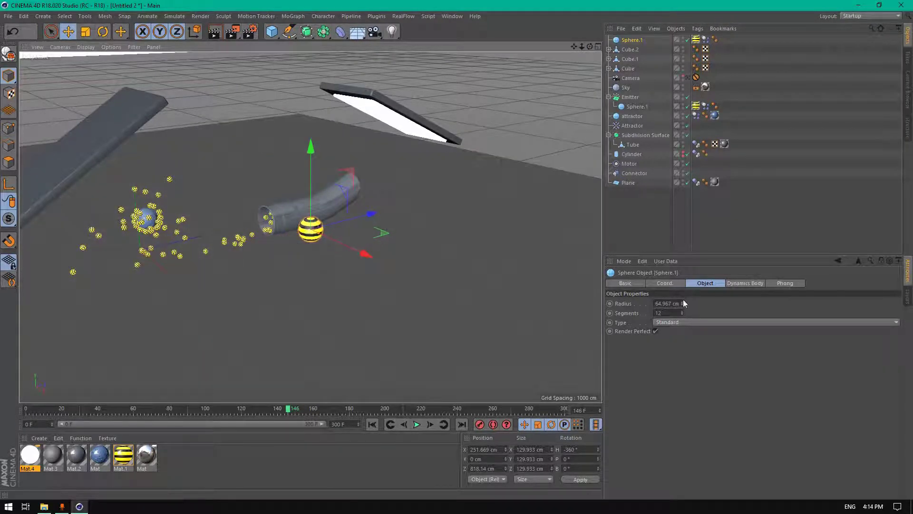
left_click_drag(683, 301, 683, 319)
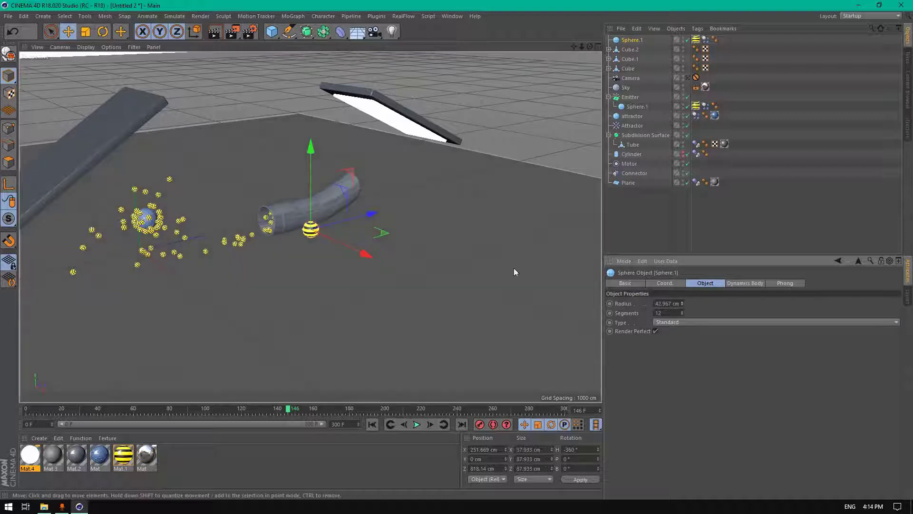
Duplicate the large striped sphere toward the far side of the attractor and raise both spheres to about Y 775 cm.
left_click_drag(375, 213, 253, 181)
left_click(624, 49, "ctrl")
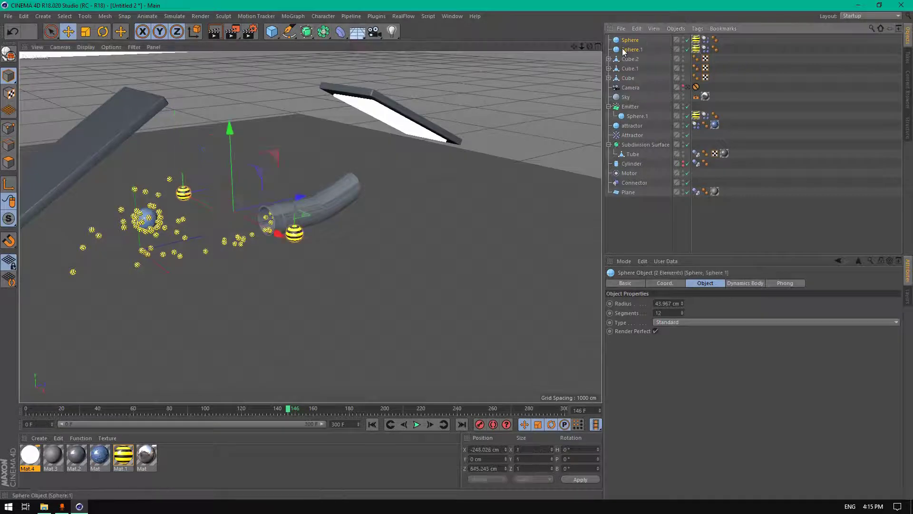
left_click_drag(234, 110, 228, 62)
left_click_drag(227, 20, 227, 14)
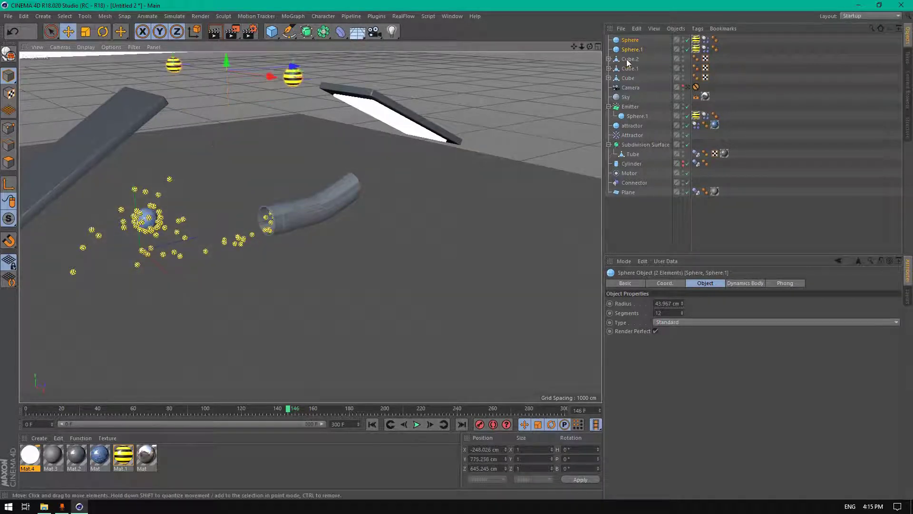
Lower both large spheres to about Y 714 cm, and bring the original one down further to about Y 582 cm.
left_click_drag(582, 45, 305, 97)
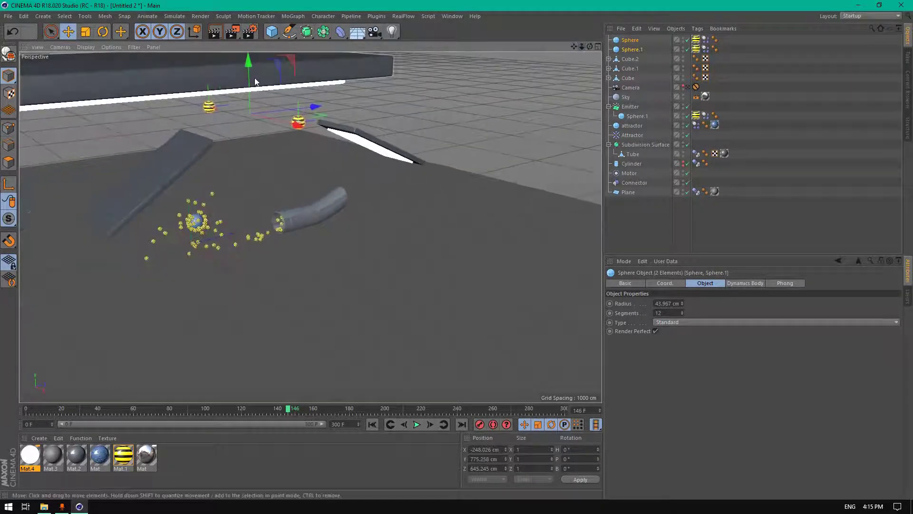
left_click_drag(250, 71, 301, 131)
left_click(301, 127)
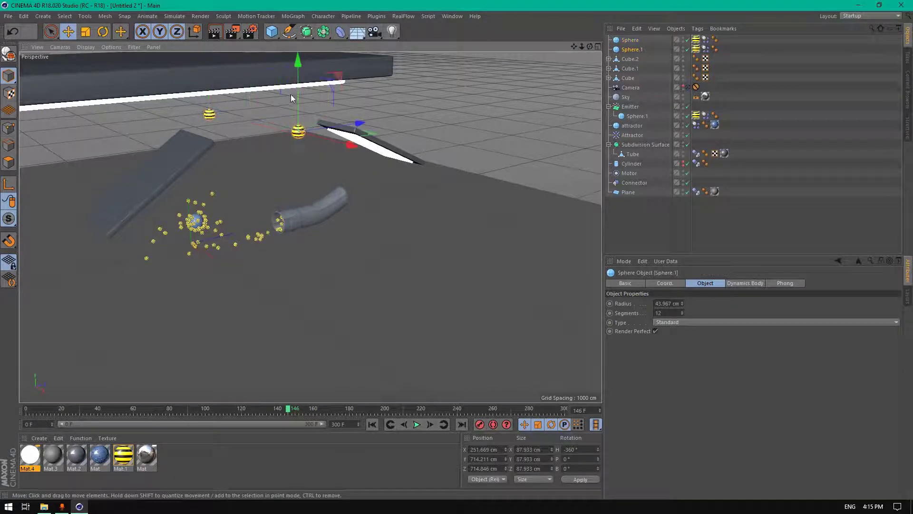
left_click_drag(296, 86, 296, 104)
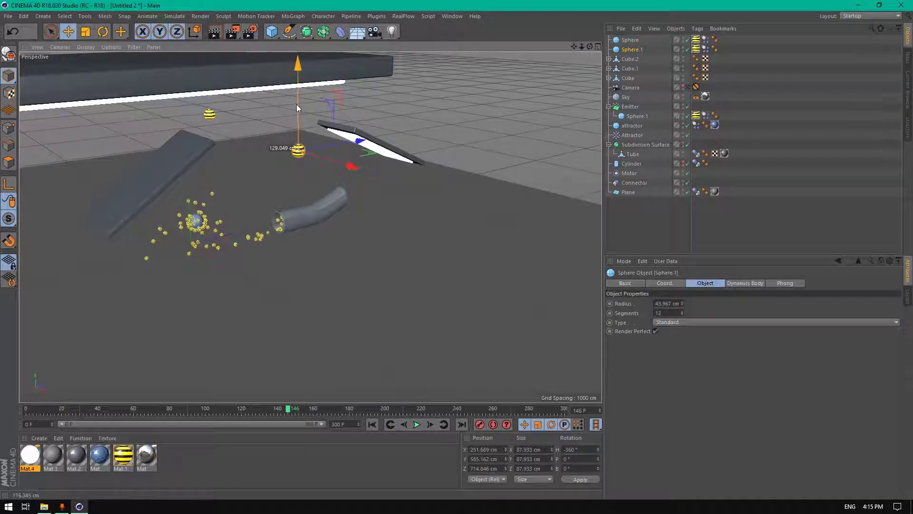
Duplicate the yellow-and-black striped material in the material list.
double_click(202, 456)
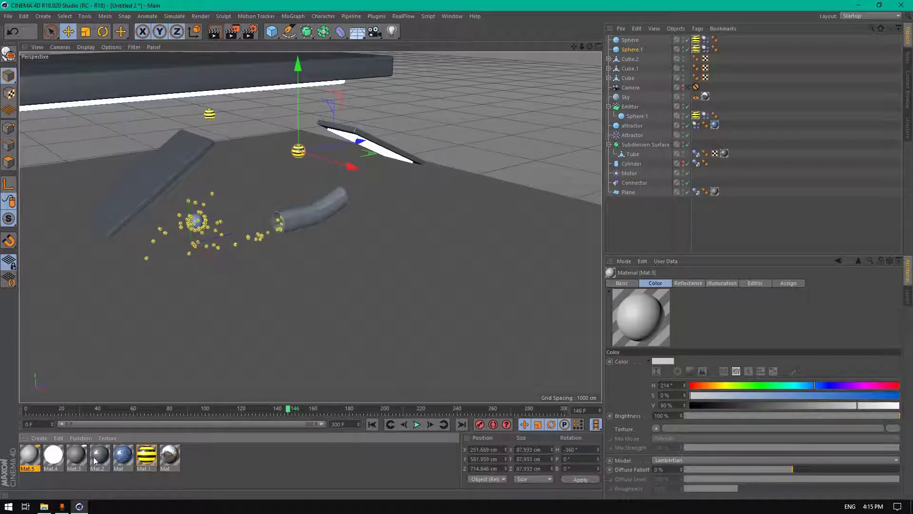
key("Delete")
left_click(124, 456)
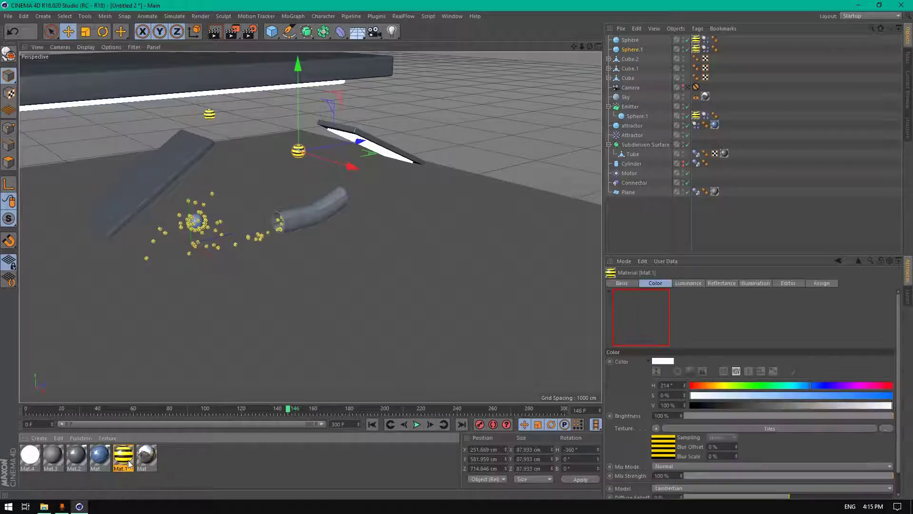
left_click_drag(153, 460, 157, 460, "ctrl")
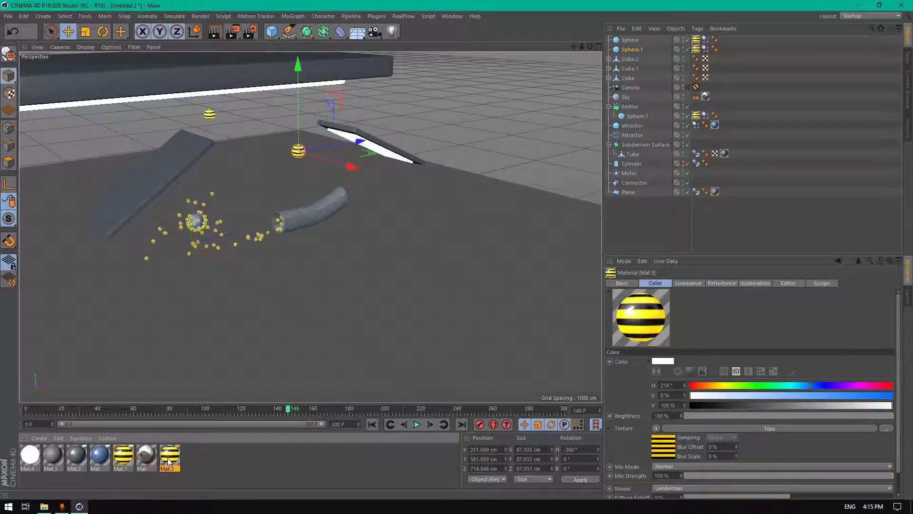
Recolour the Tiles shader in the duplicated material's Color channel, setting the grout color and tiles color 1 to blue.
double_click(169, 457)
left_click(174, 165)
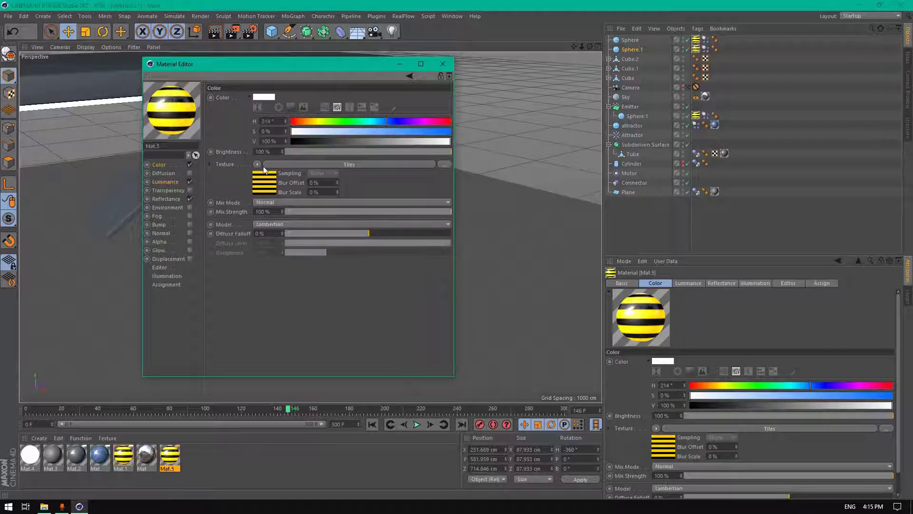
left_click(263, 178)
left_click(265, 162)
left_click(266, 162)
left_click_drag(266, 164, 290, 161)
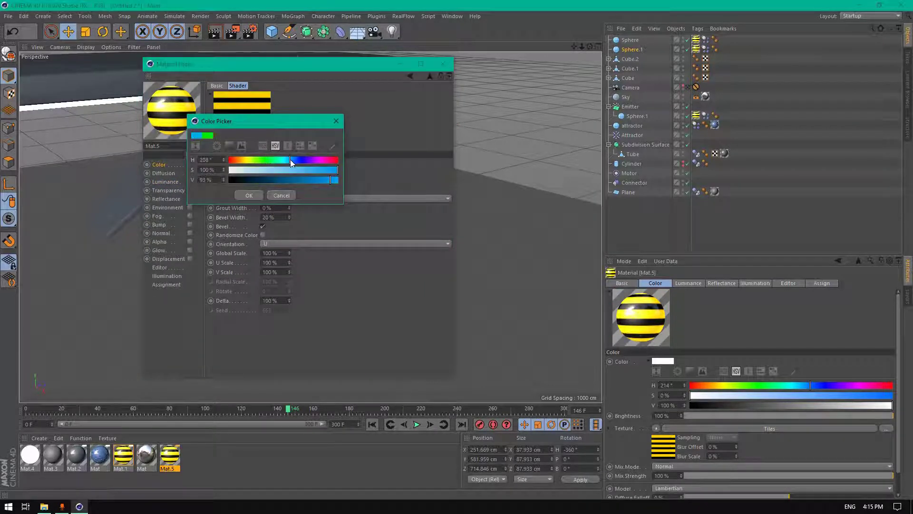
left_click(252, 195)
left_click(268, 172)
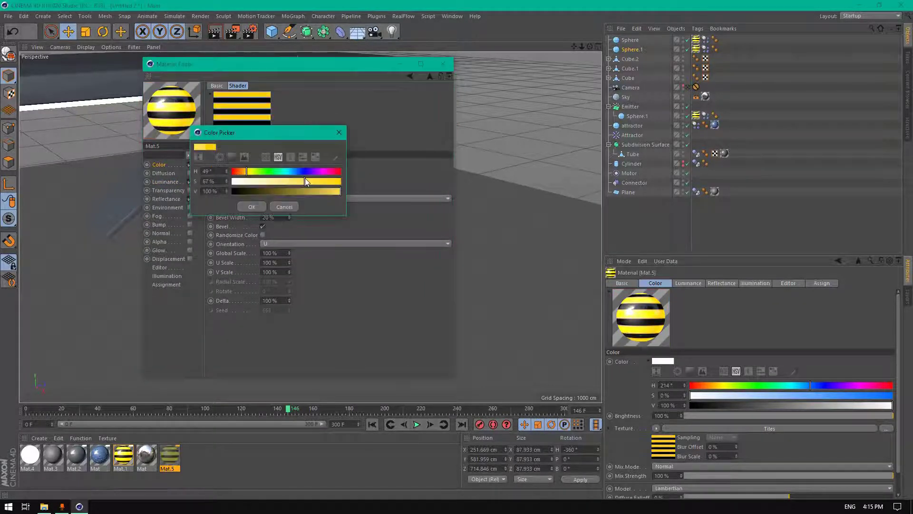
left_click(295, 172)
left_click(260, 207)
Copy the blue-and-black Tiles shader from the Color channel into the material's Luminance texture.
left_click(162, 166)
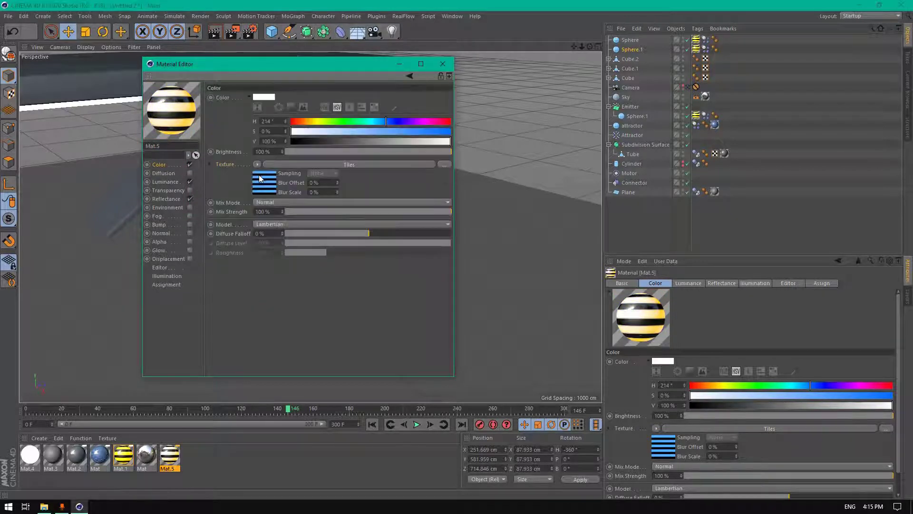
left_click(257, 165)
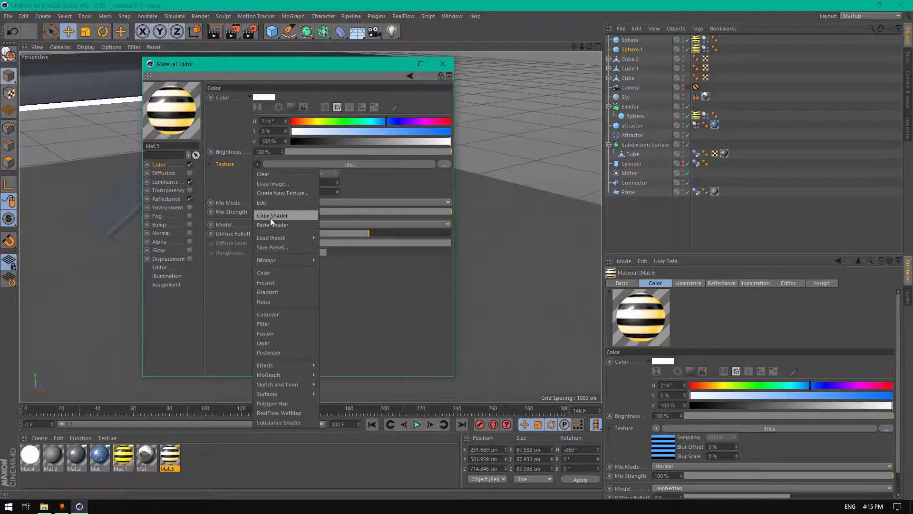
left_click(216, 195)
left_click(160, 182)
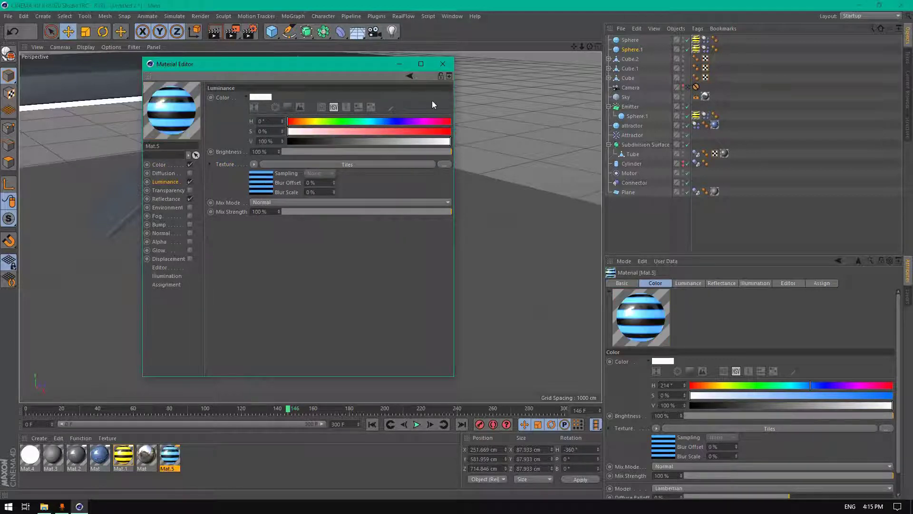
left_click(443, 64)
Duplicate the blue striped material and set the grout color of the copy's Color channel Tiles shader to red.
left_click_drag(174, 454, 198, 458, "ctrl")
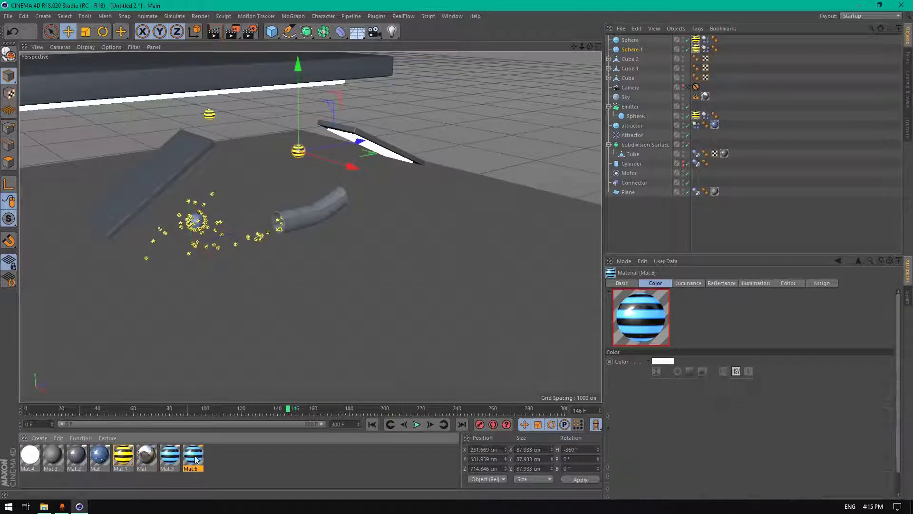
double_click(197, 458)
left_click(167, 165)
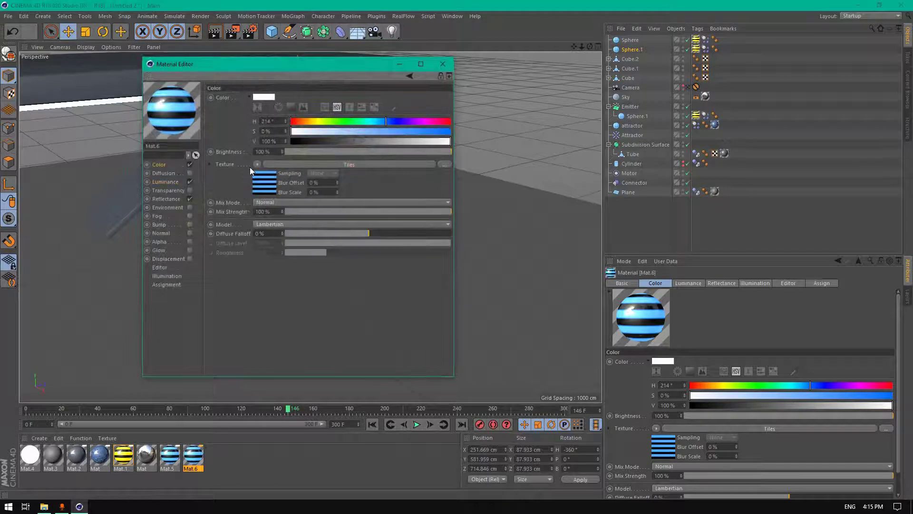
left_click(268, 184)
left_click(275, 167)
left_click_drag(276, 164, 234, 163)
left_click(251, 199)
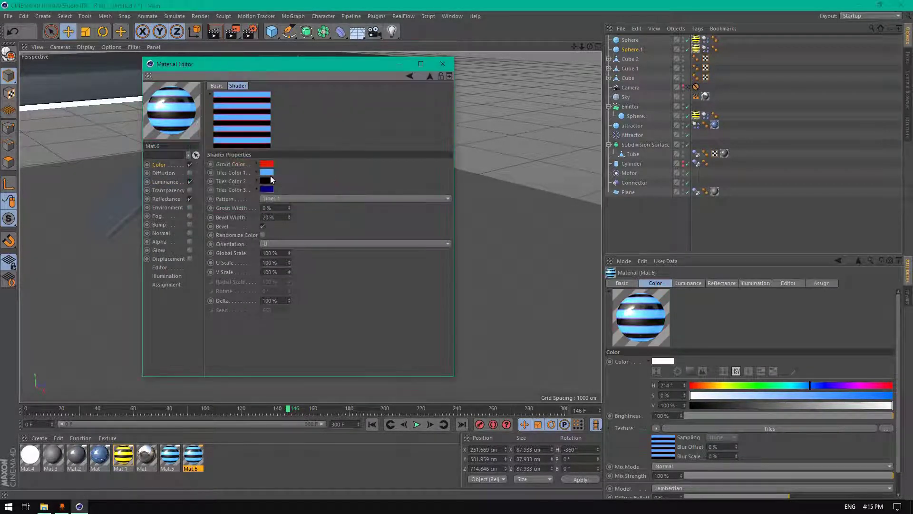
Set tiles color 1 of the copied material's Tiles shader to pure red with H 0°, S 100% and V 100%.
left_click(267, 174)
left_click_drag(290, 171, 232, 172)
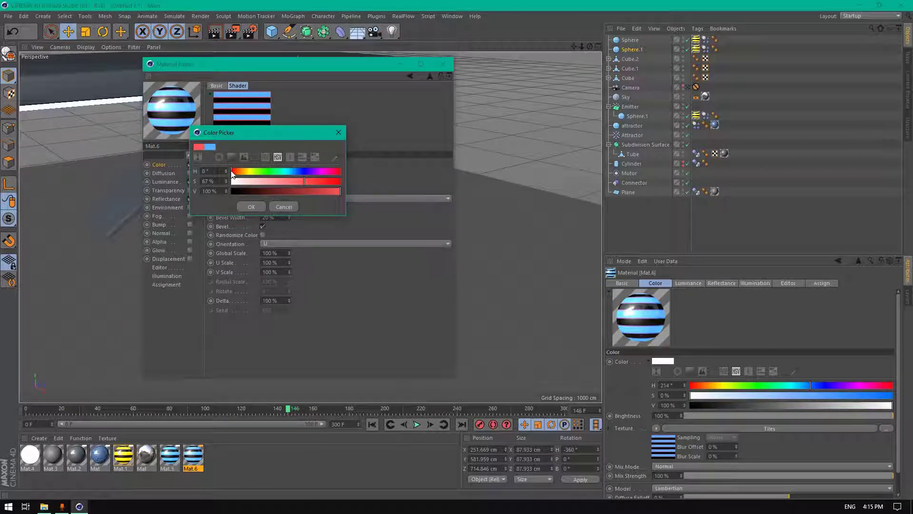
left_click_drag(309, 184, 342, 183)
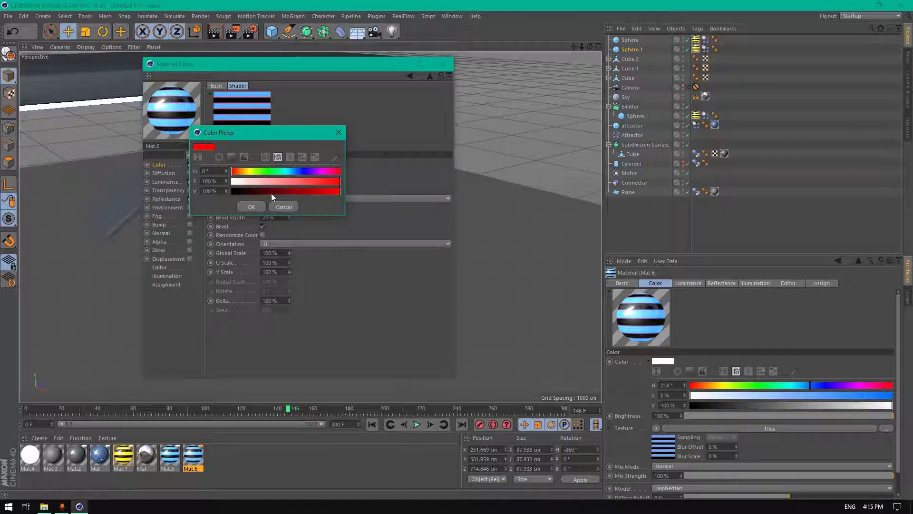
left_click(251, 207)
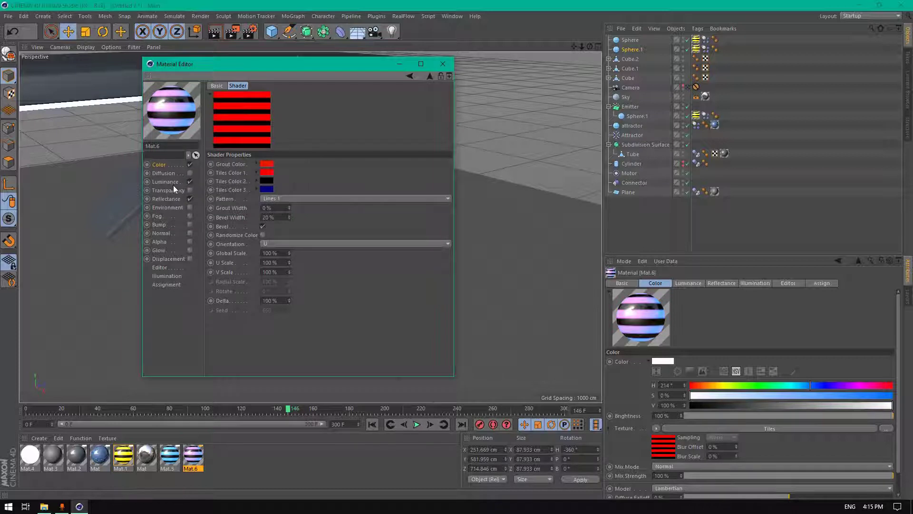
Copy the red-and-black Tiles shader from the Color channel into the Luminance texture of the copied material.
left_click(162, 165)
left_click(164, 183)
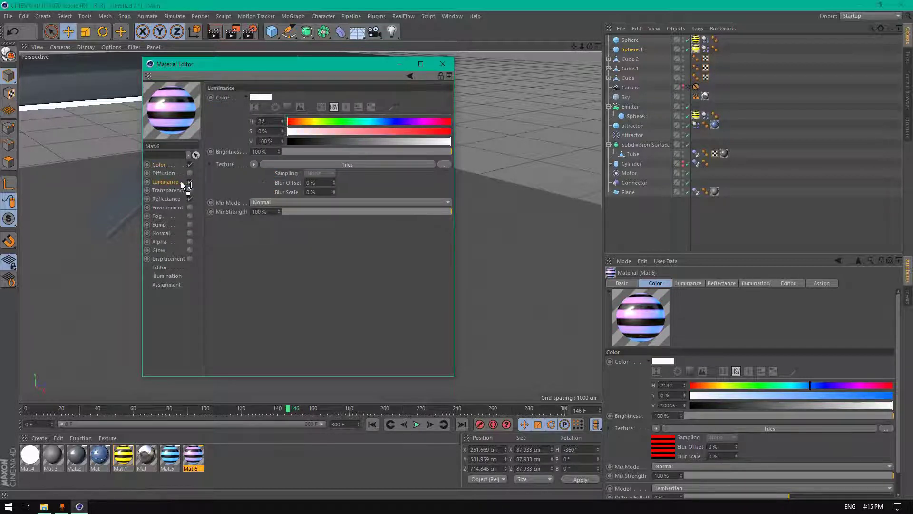
left_click(443, 64)
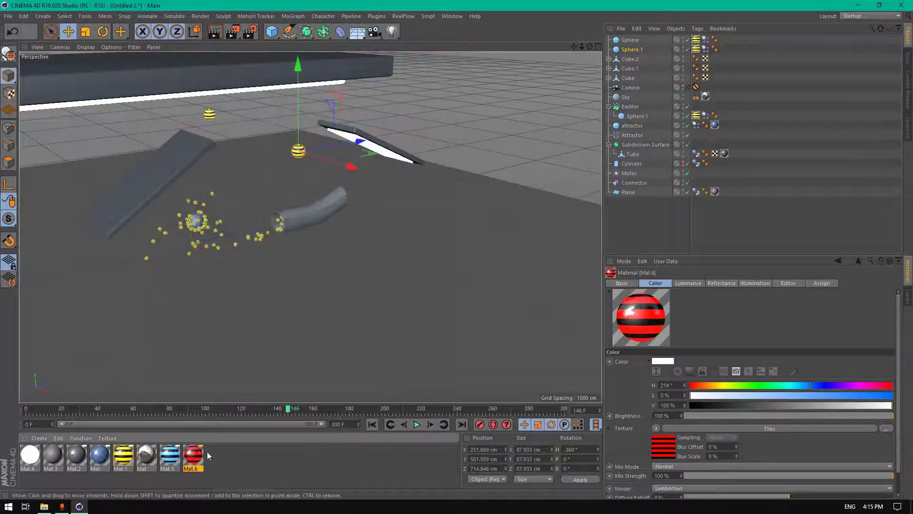
Apply the red striped material to the large Sphere.1 and the blue one to Sphere, and check the scene camera view.
left_click_drag(197, 468, 687, 40)
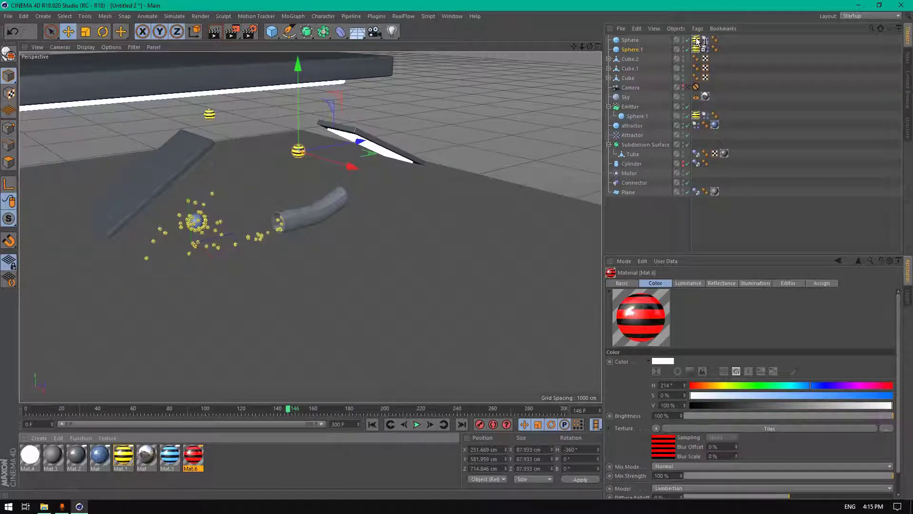
left_click_drag(697, 52, 697, 50)
left_click_drag(308, 405, 696, 40)
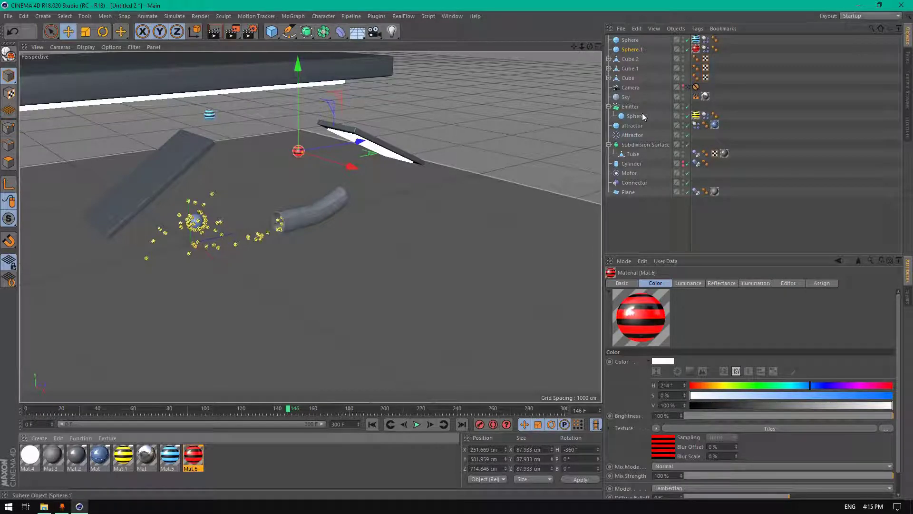
left_click(687, 87)
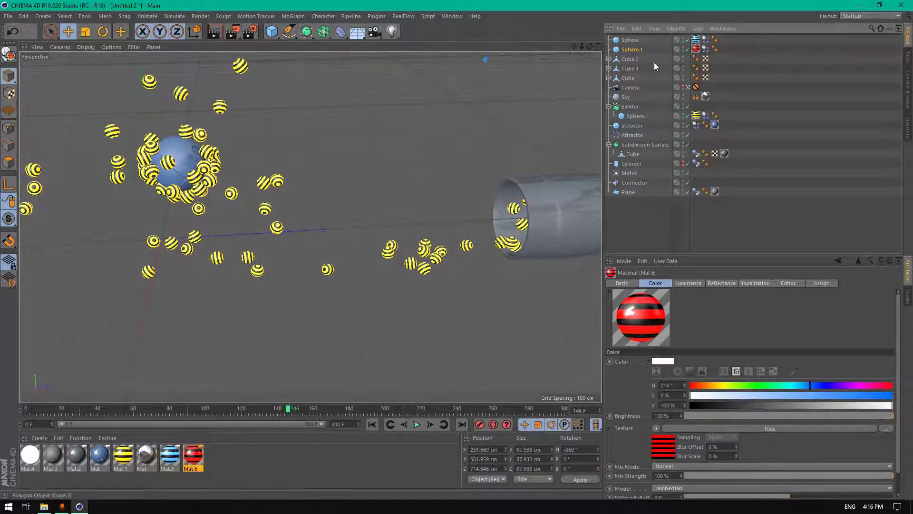
left_click(687, 87)
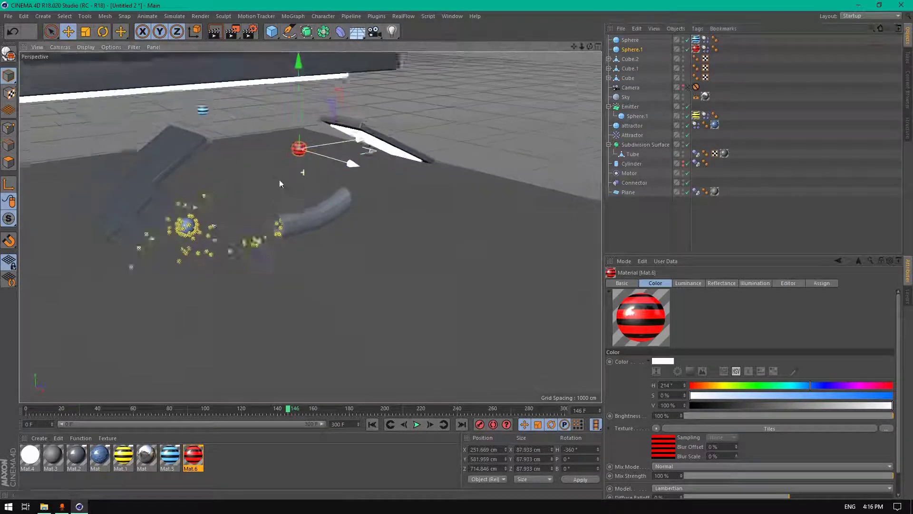
Set Length V to 91% on the texture tag of the emitter's Sphere.1 to tighten the particles' yellow stripes.
scroll(234, 256, "up", 5)
scroll(234, 255, "up", 3)
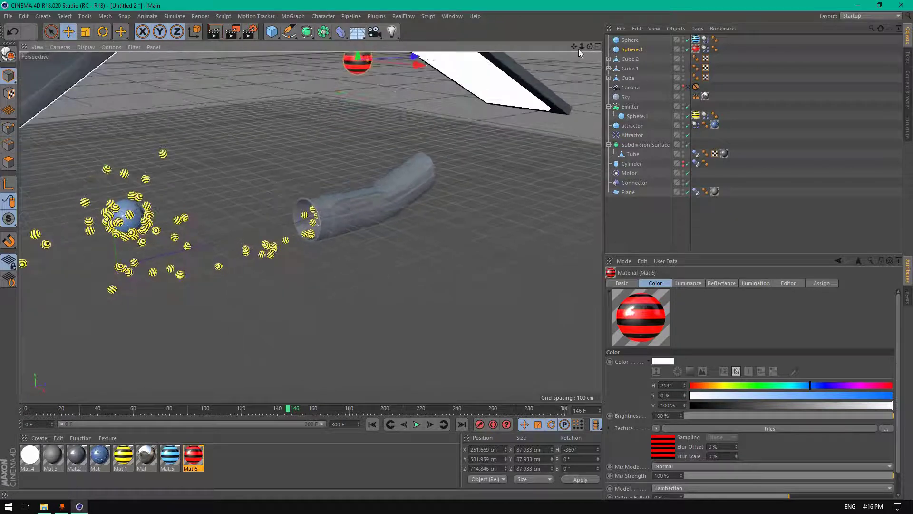
scroll(311, 228, "up", 5)
scroll(310, 228, "up", 4)
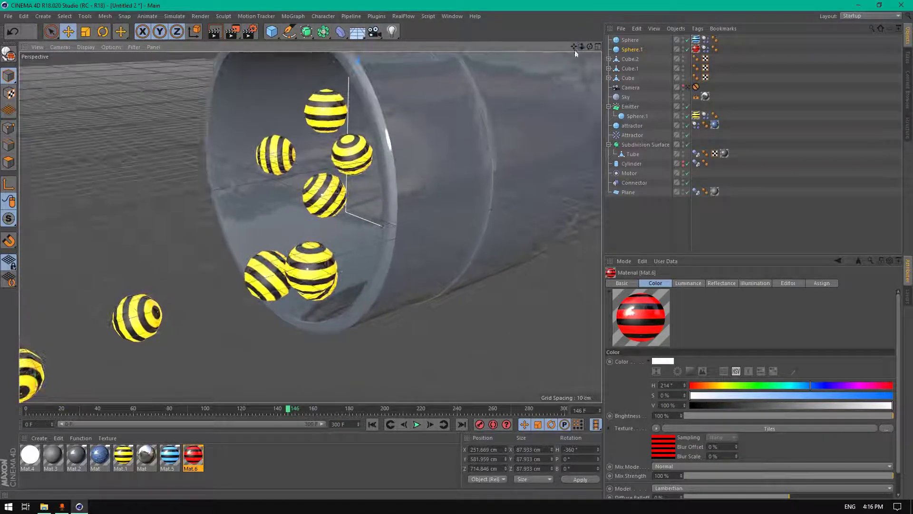
left_click_drag(574, 46, 669, 24)
scroll(200, 338, "up", 2)
scroll(273, 278, "up", 3)
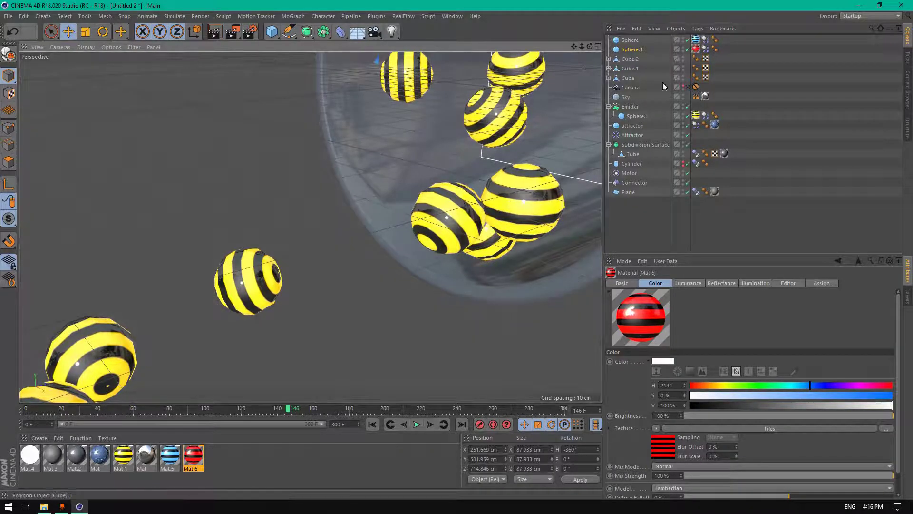
left_click(636, 116)
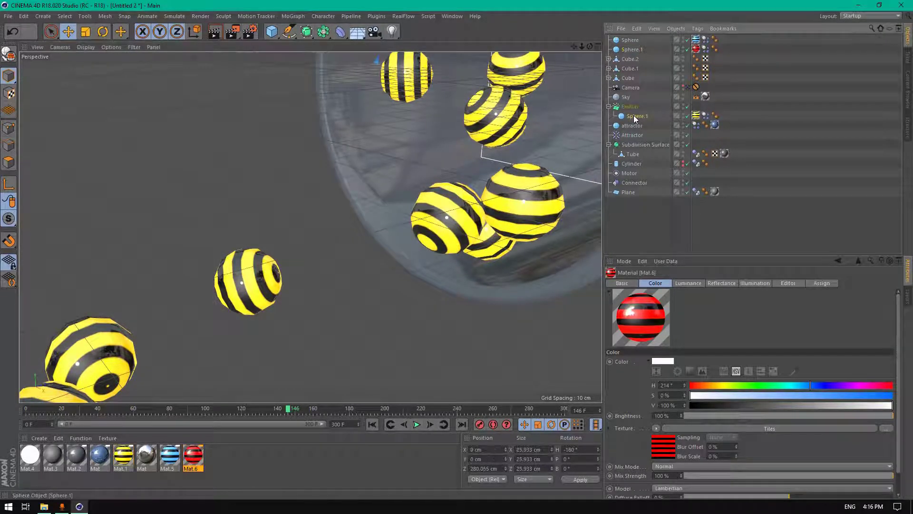
left_click(696, 115)
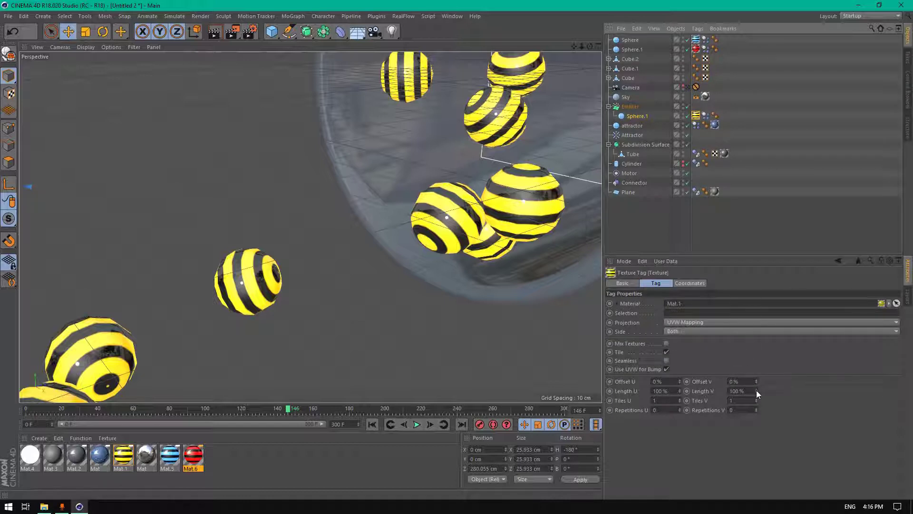
left_click_drag(756, 390, 756, 399)
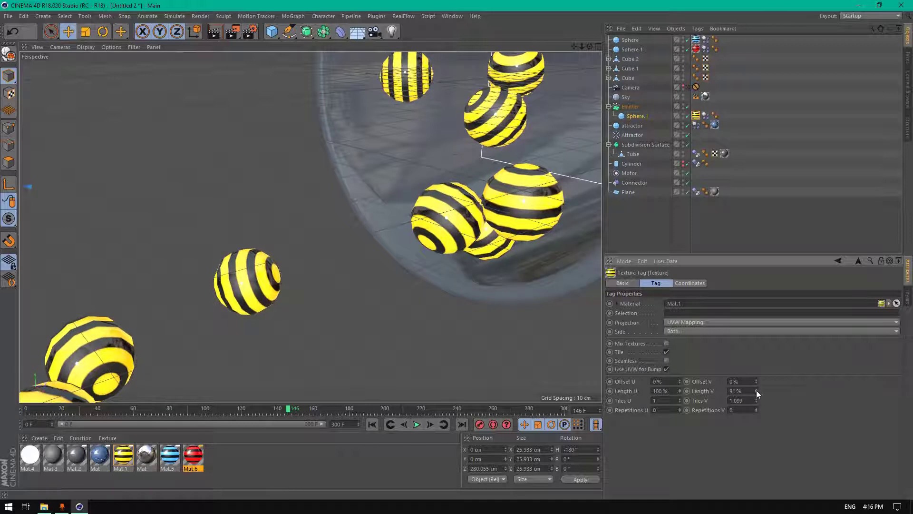
scroll(230, 224, "down", 4)
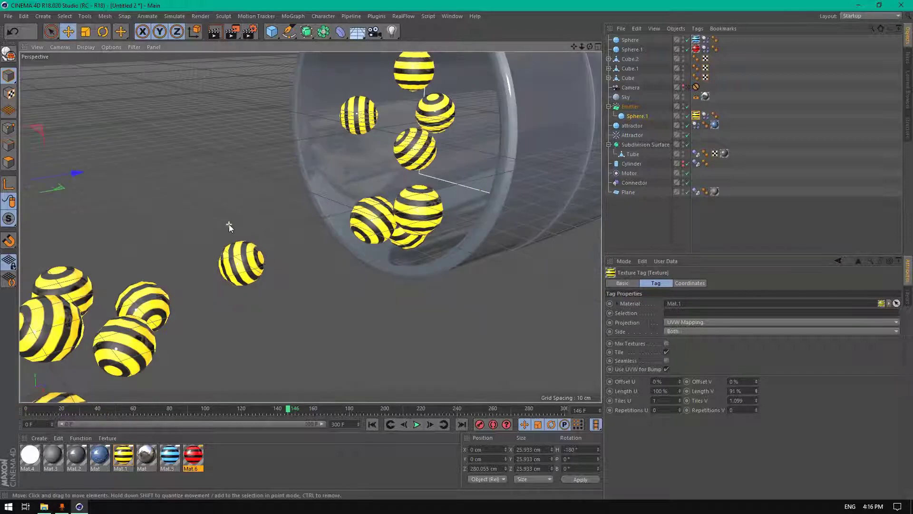
Play the simulation from the start through the scene camera, stop at frame 104 and render the view.
left_click(688, 87)
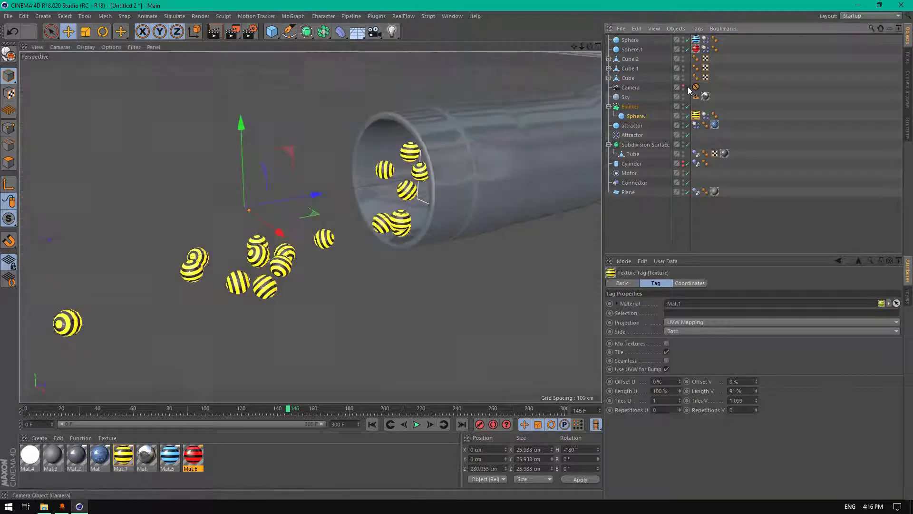
left_click(372, 424)
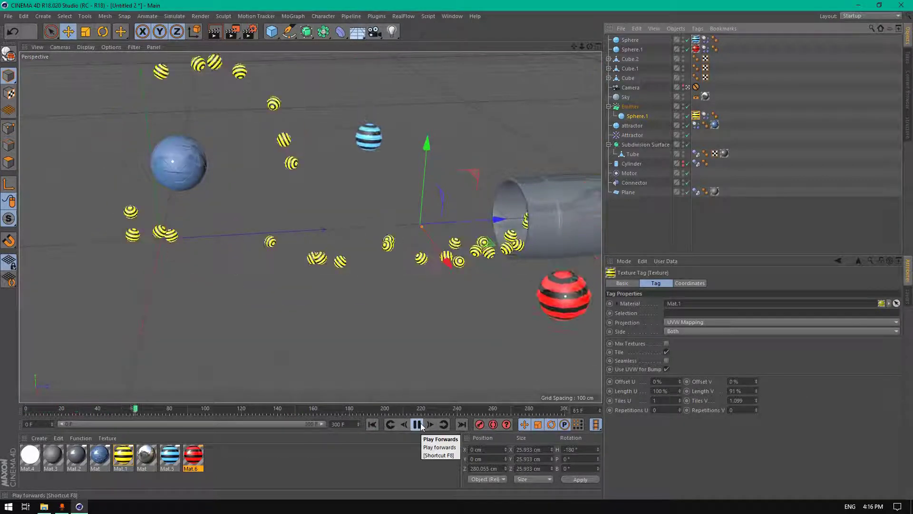
left_click(421, 425)
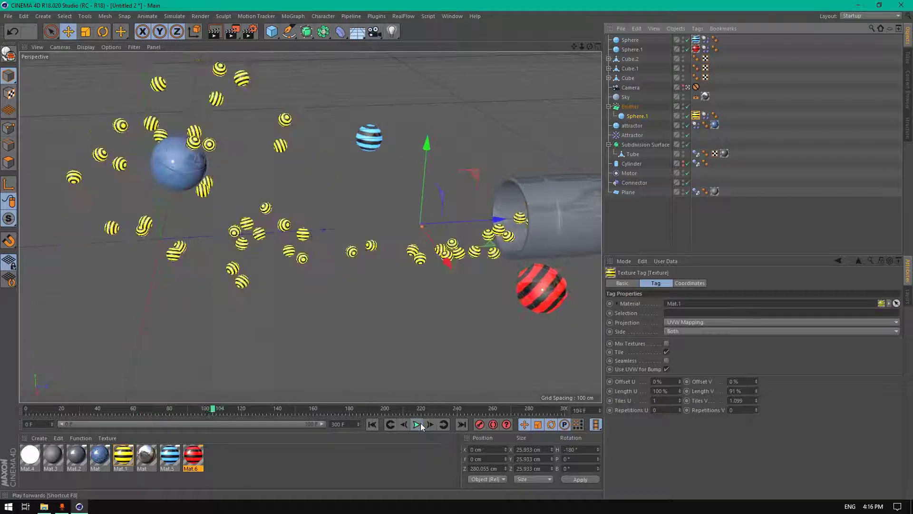
left_click(219, 35)
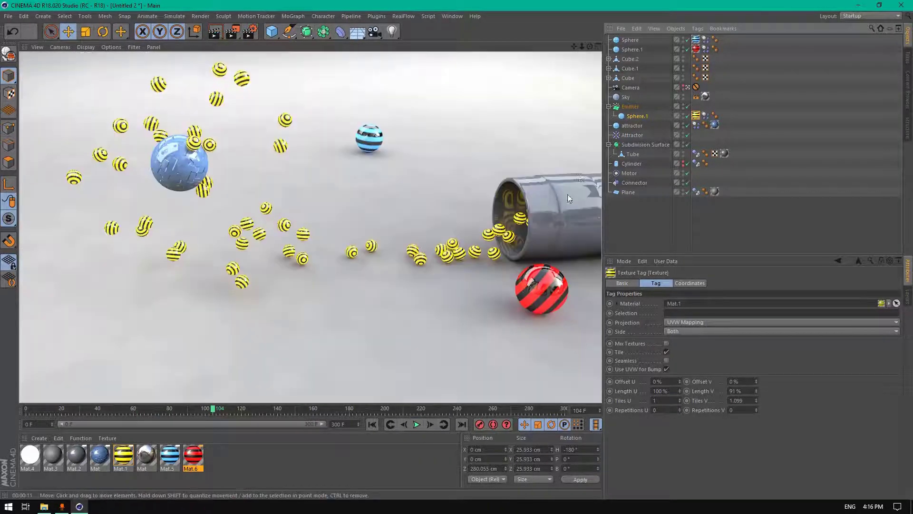